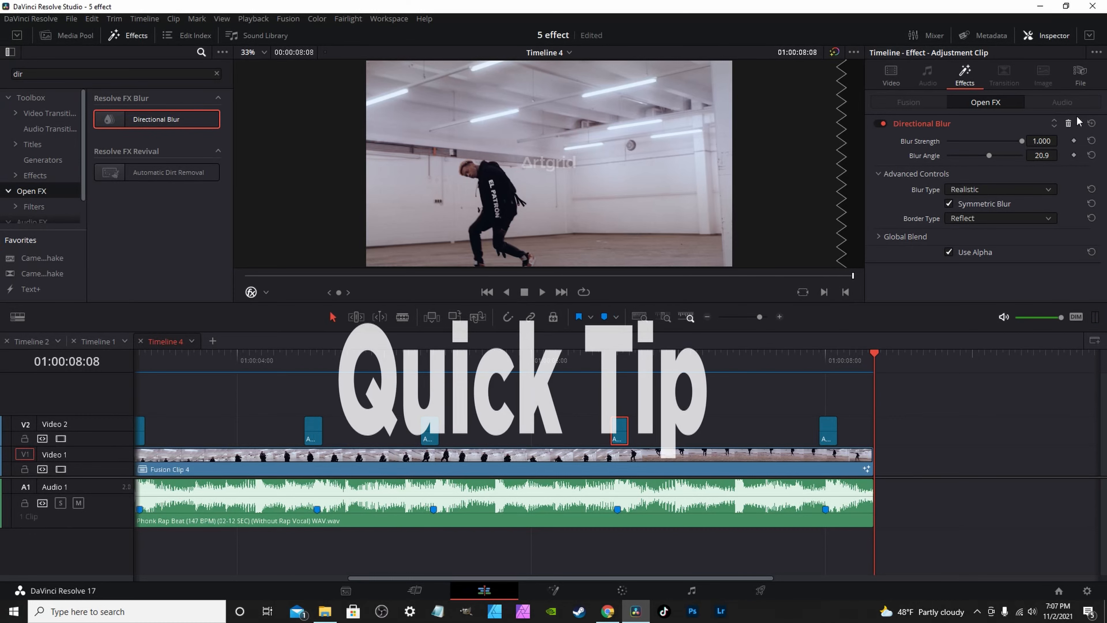
# Rename the Video 2 adjustment clip to 'bass hit', then bring up the Media Pool.
pyautogui.click(1083, 80)
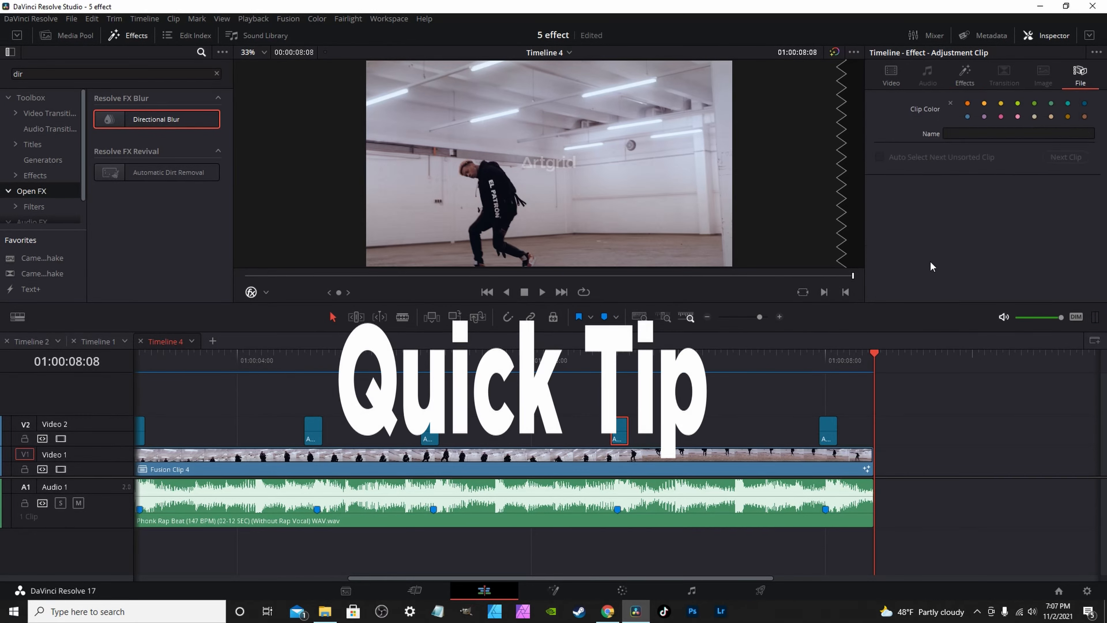
pyautogui.click(989, 134)
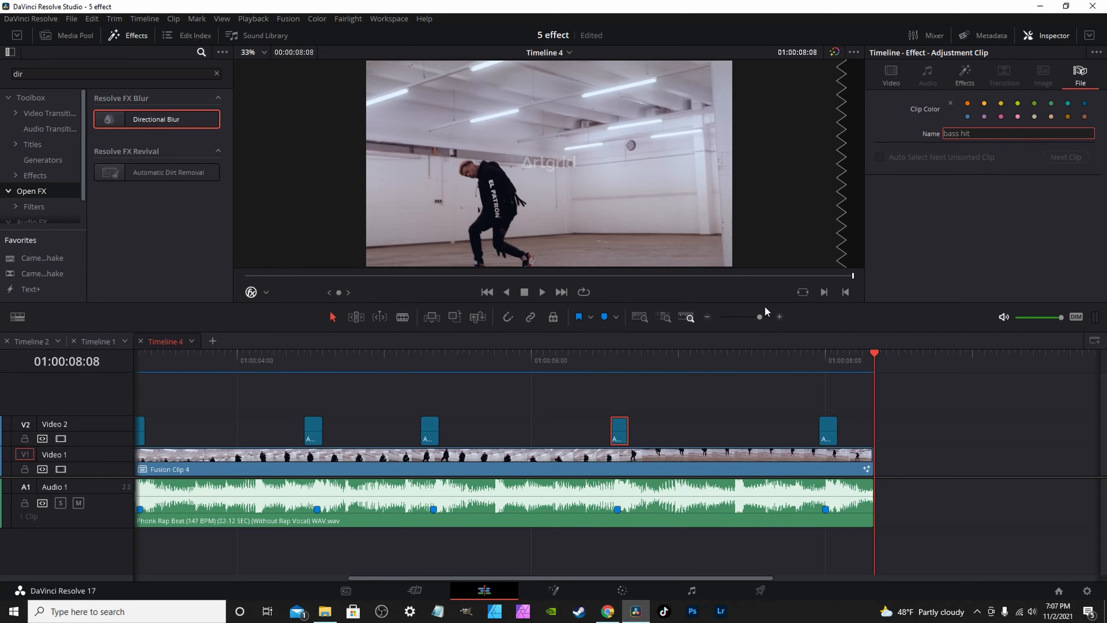
pyautogui.click(700, 397)
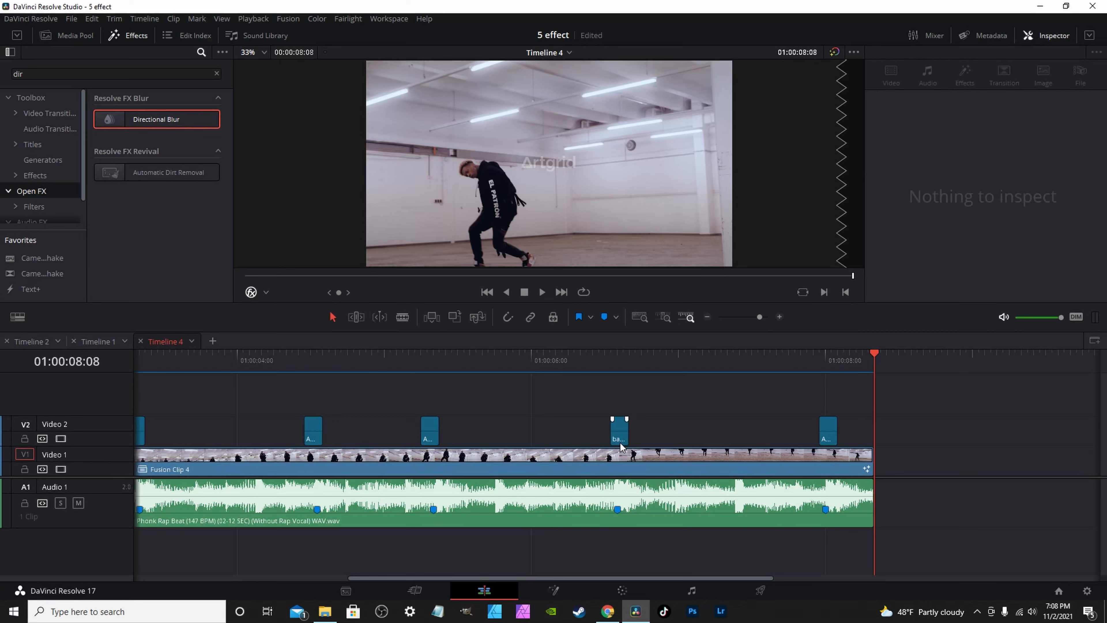
pyautogui.click(70, 34)
pyautogui.click(18, 193)
# Place an adjustment clip on Video 2 over the cut and trim it at 01:00:02:20, then open Color.
pyautogui.moveTo(618, 434); pyautogui.dragTo(27, 209)
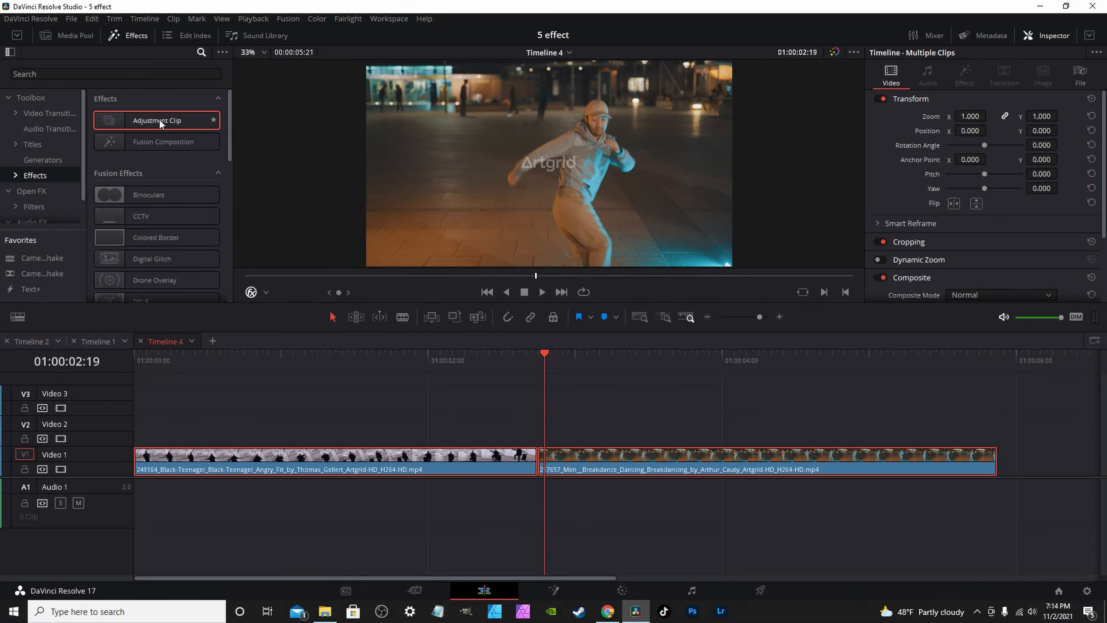
pyautogui.moveTo(159, 120); pyautogui.dragTo(583, 439)
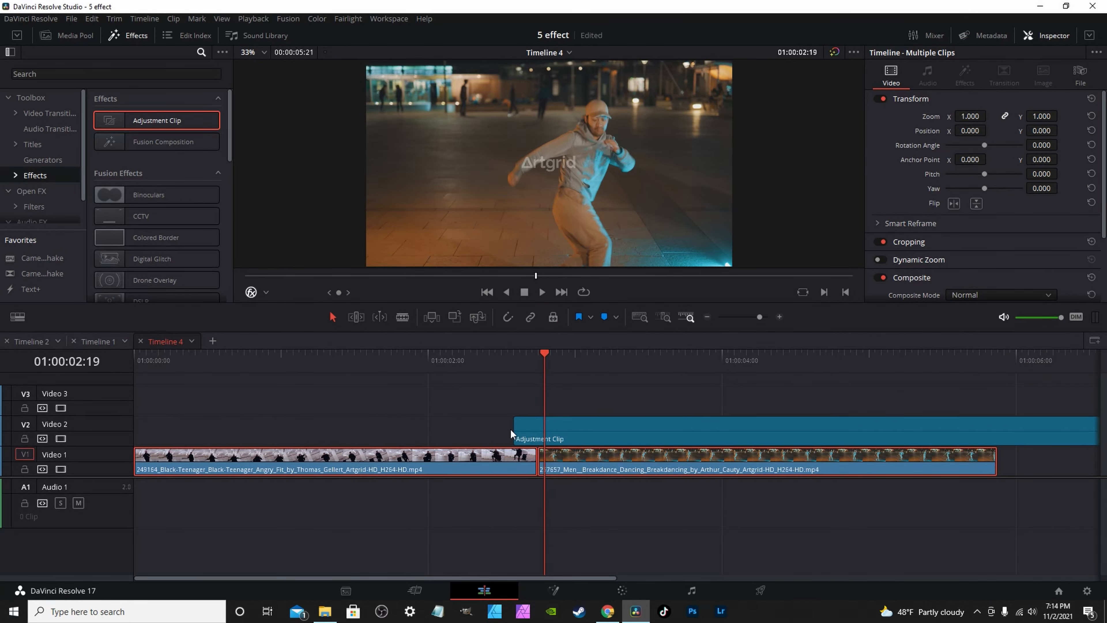
pyautogui.click(550, 353)
pyautogui.click(570, 439)
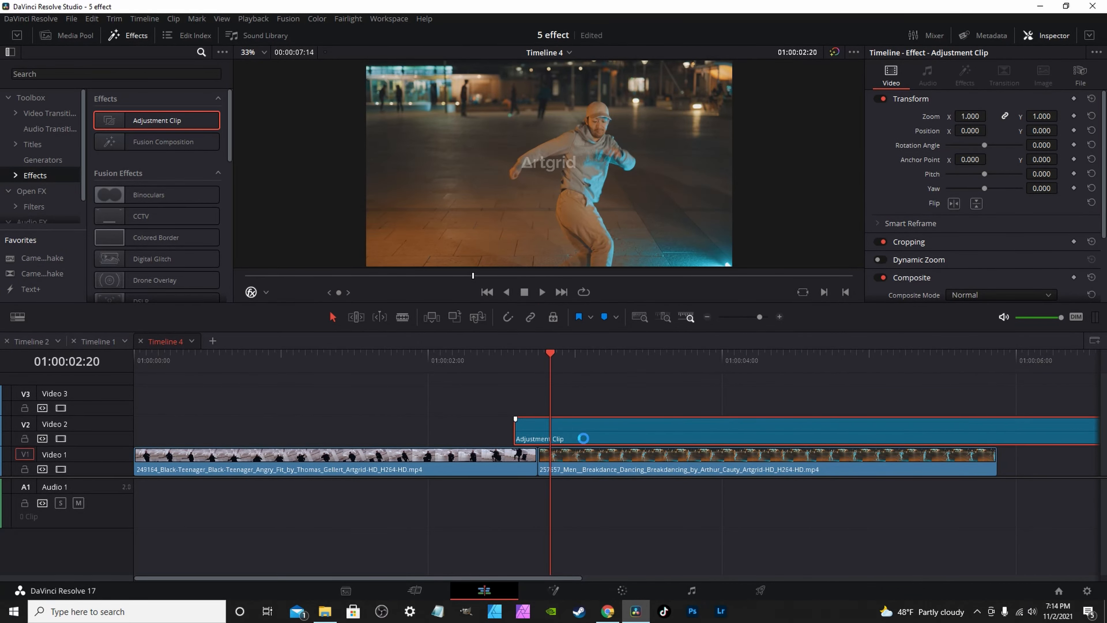
pyautogui.hotkey('ctrl', 'b')
pyautogui.click(579, 426)
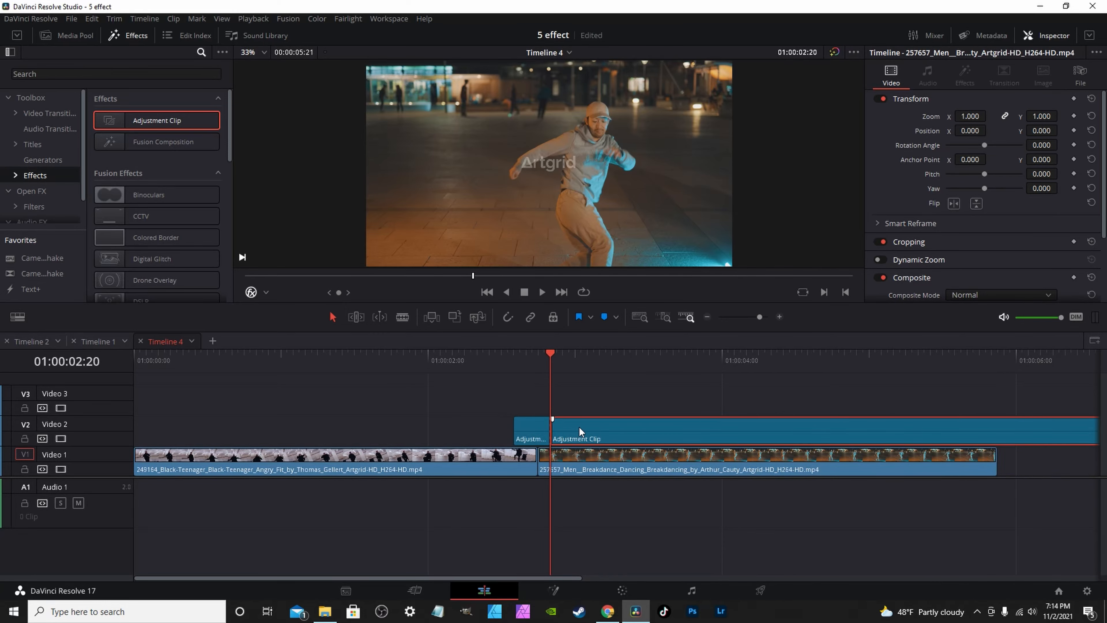
pyautogui.press('Delete')
pyautogui.press('Left')
pyautogui.click(621, 590)
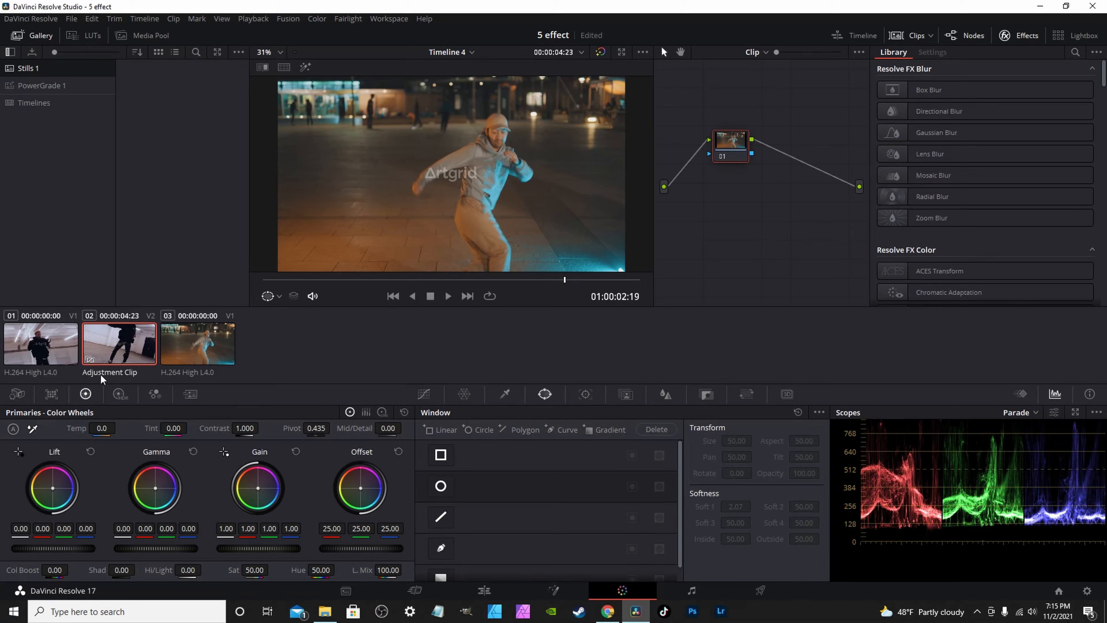
# Search the Effects Library for 'hal' and apply Halation to node 01.
pyautogui.click(1011, 36)
pyautogui.click(1012, 36)
pyautogui.click(1074, 52)
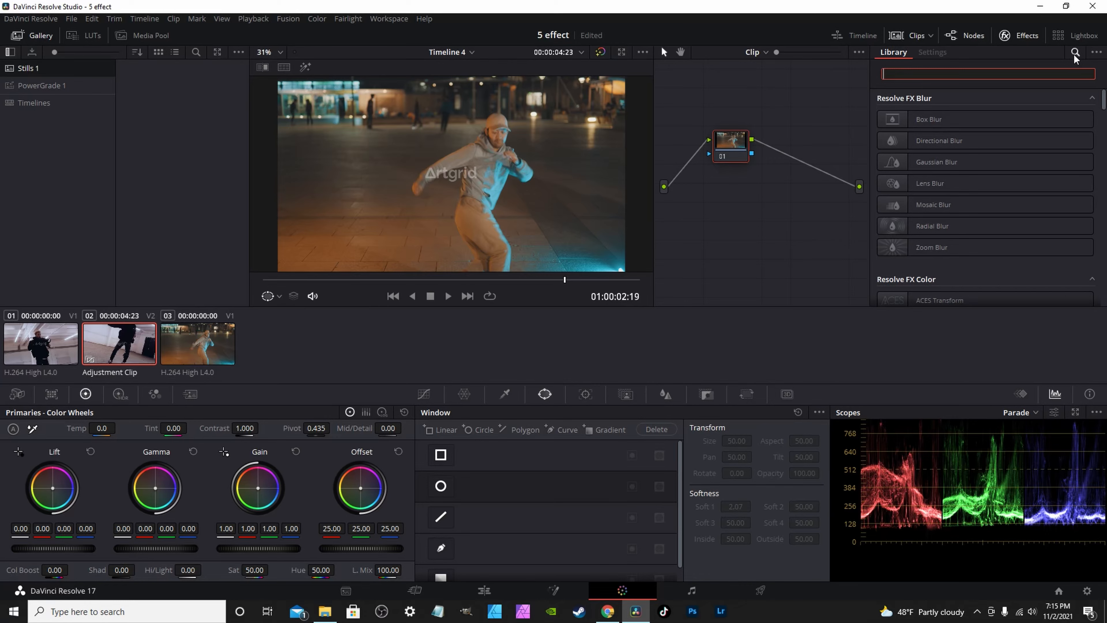
pyautogui.write('ha')
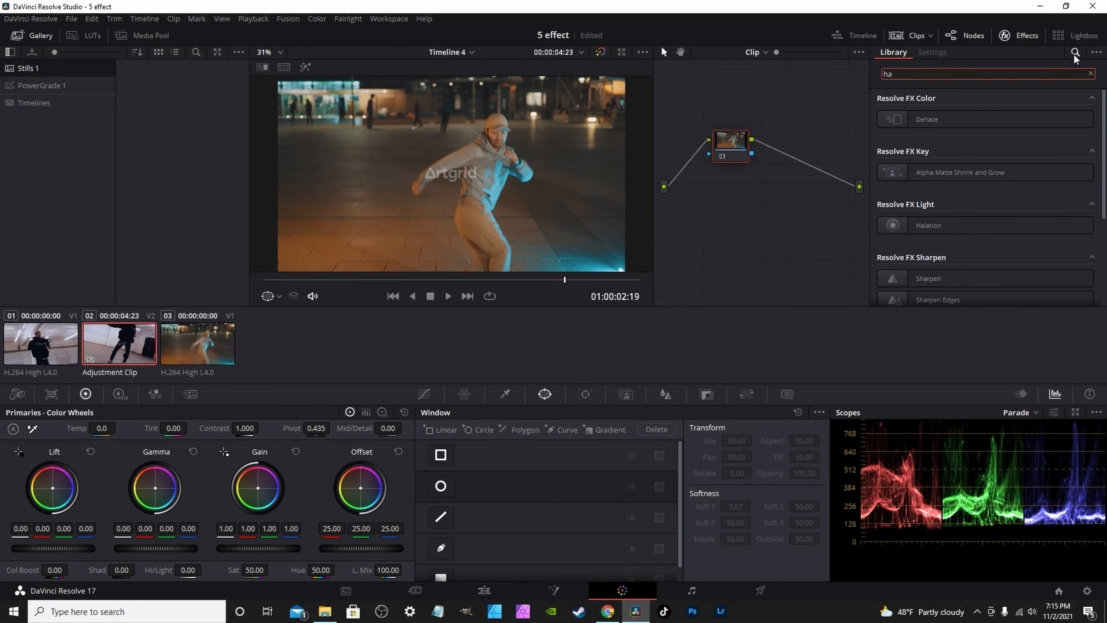
pyautogui.write('l')
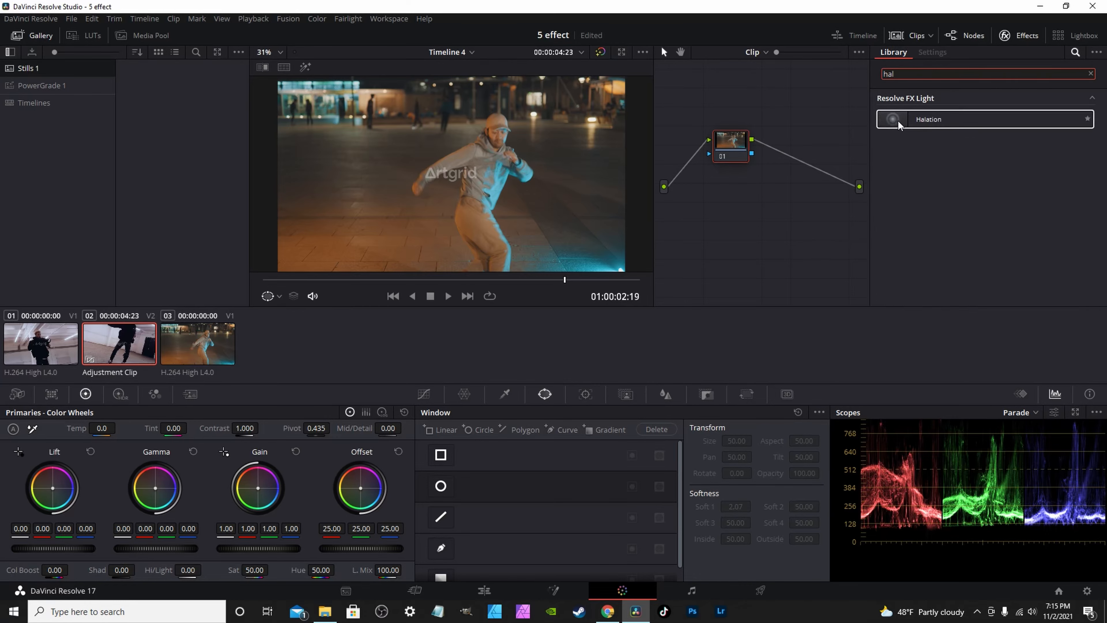
pyautogui.moveTo(906, 121); pyautogui.dragTo(738, 151)
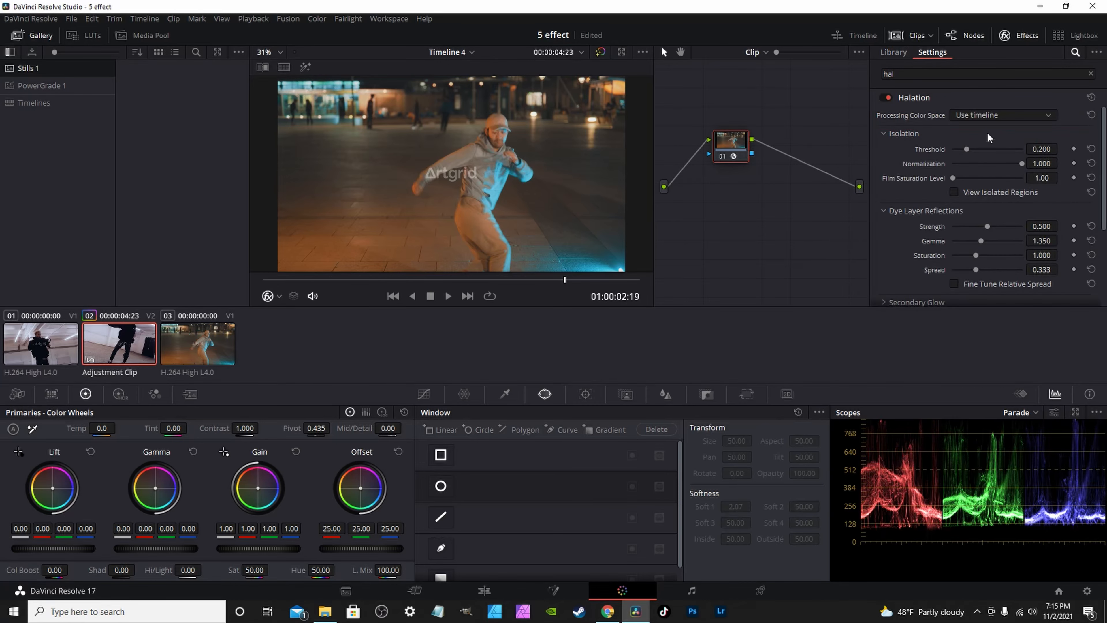
# Set the reflection and secondary glow gamma to 3.000 and threshold to 0.133.
pyautogui.moveTo(983, 239); pyautogui.dragTo(1022, 270)
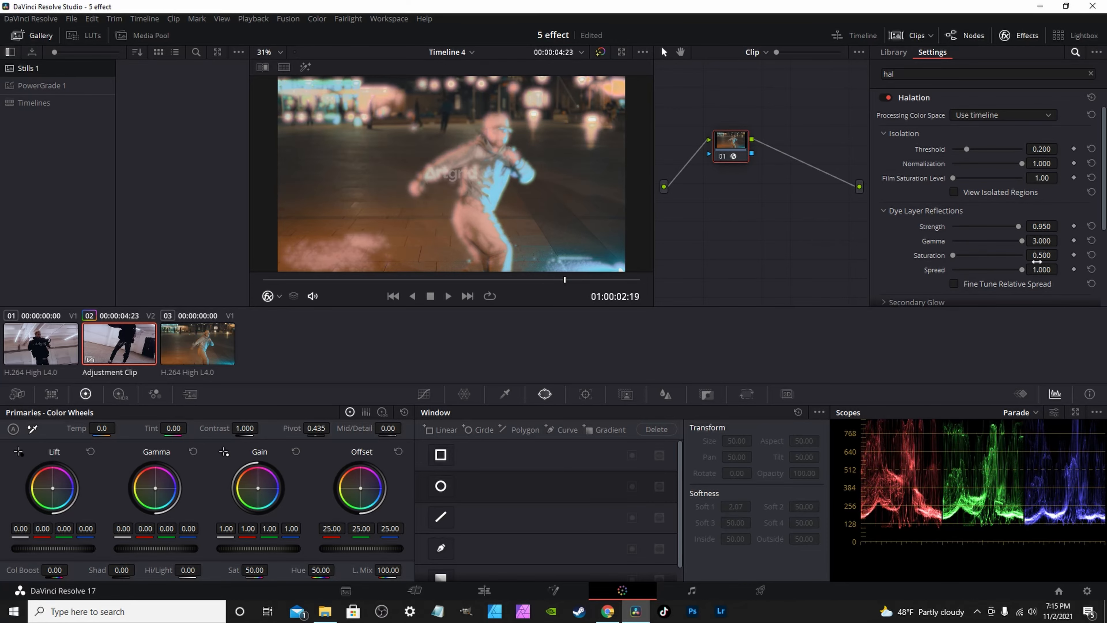
pyautogui.scroll(-1, 950, 222)
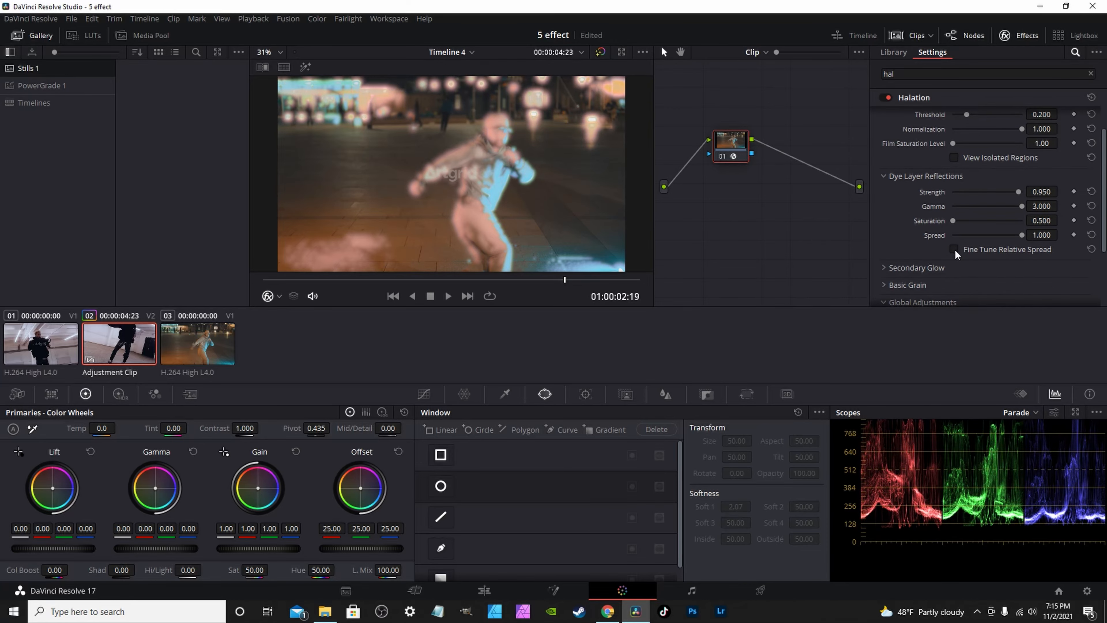
pyautogui.scroll(-2, 955, 248)
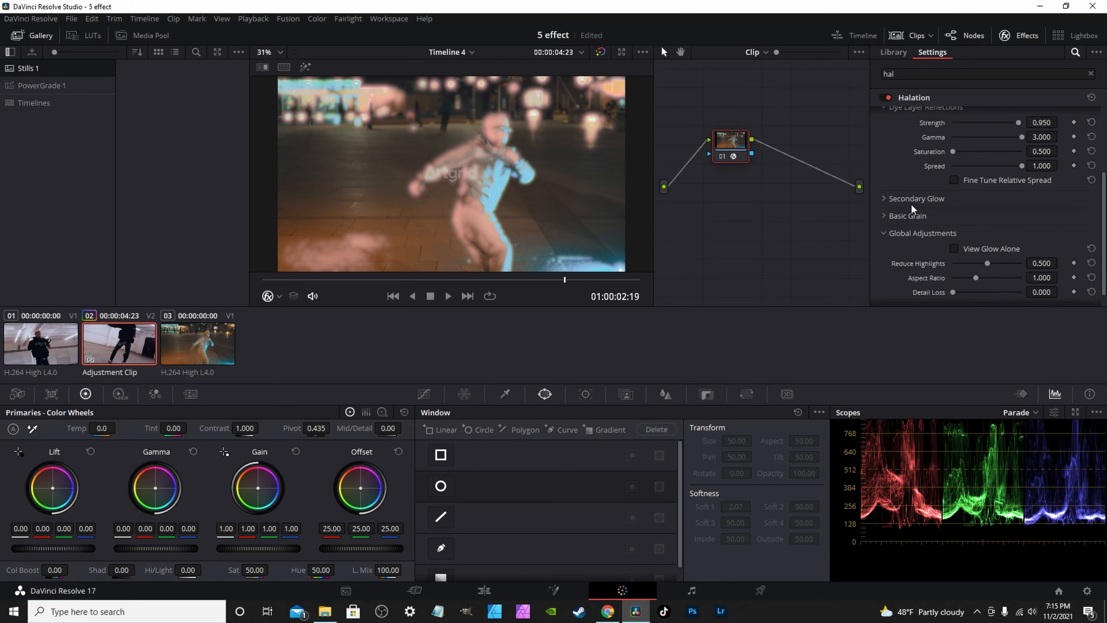
pyautogui.click(885, 197)
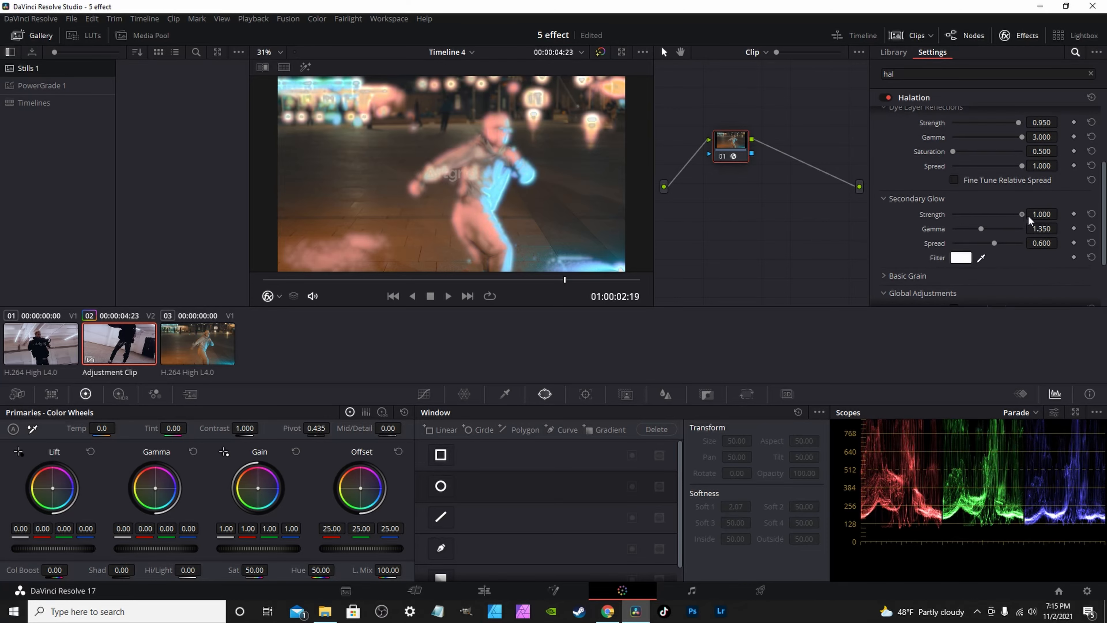
pyautogui.moveTo(981, 230); pyautogui.dragTo(1011, 243)
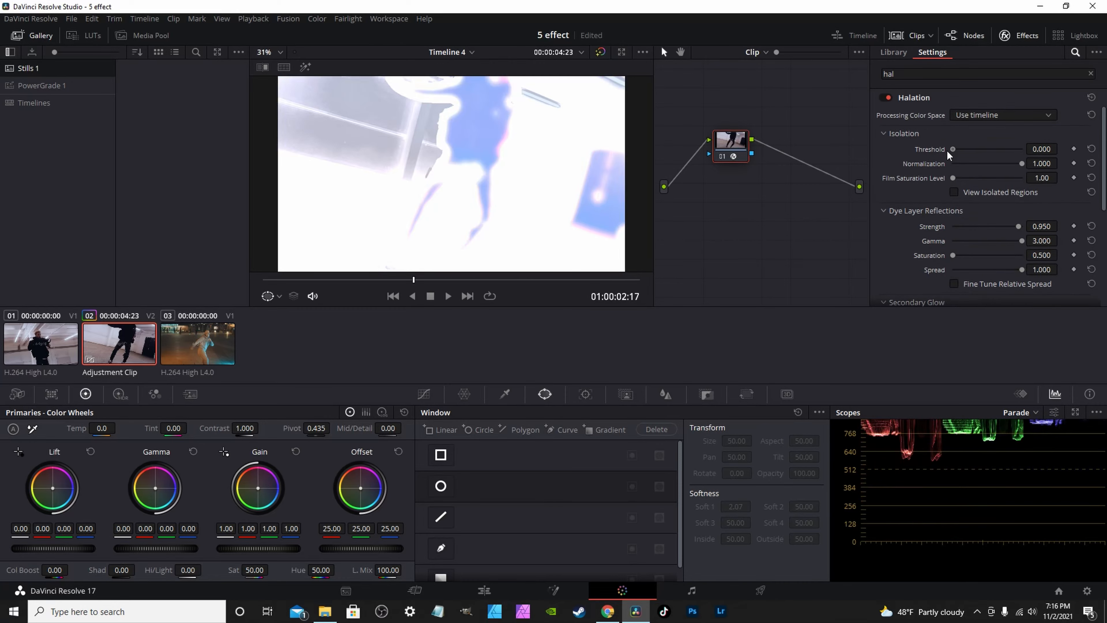
pyautogui.moveTo(946, 150); pyautogui.dragTo(962, 149)
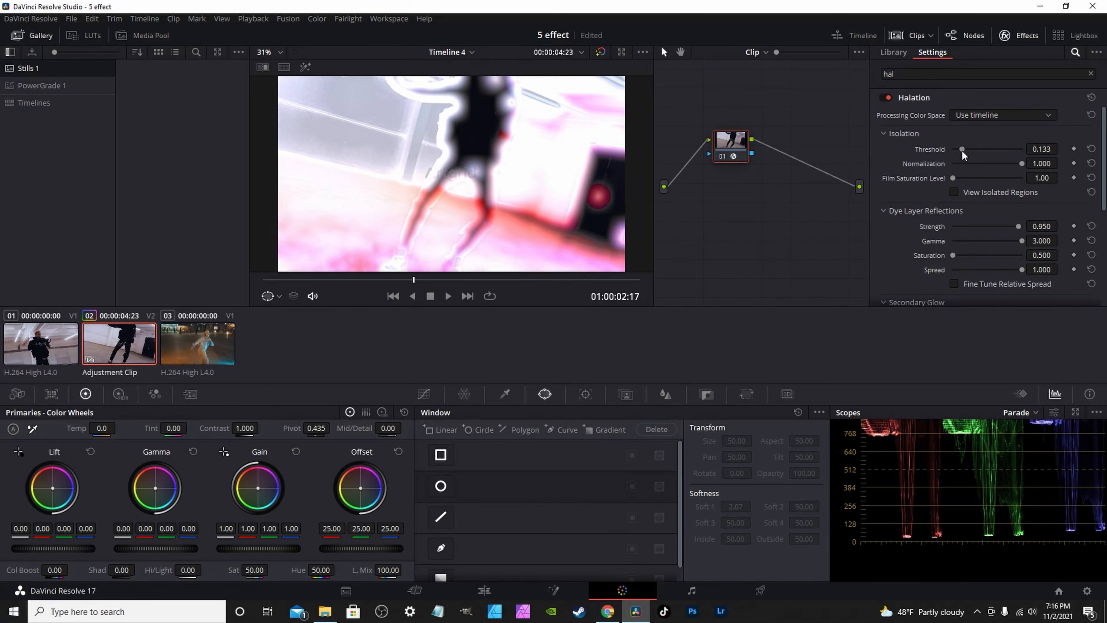
# Try green and then blue as the Halation secondary glow filter colour.
pyautogui.scroll(-3, 993, 194)
pyautogui.click(958, 189)
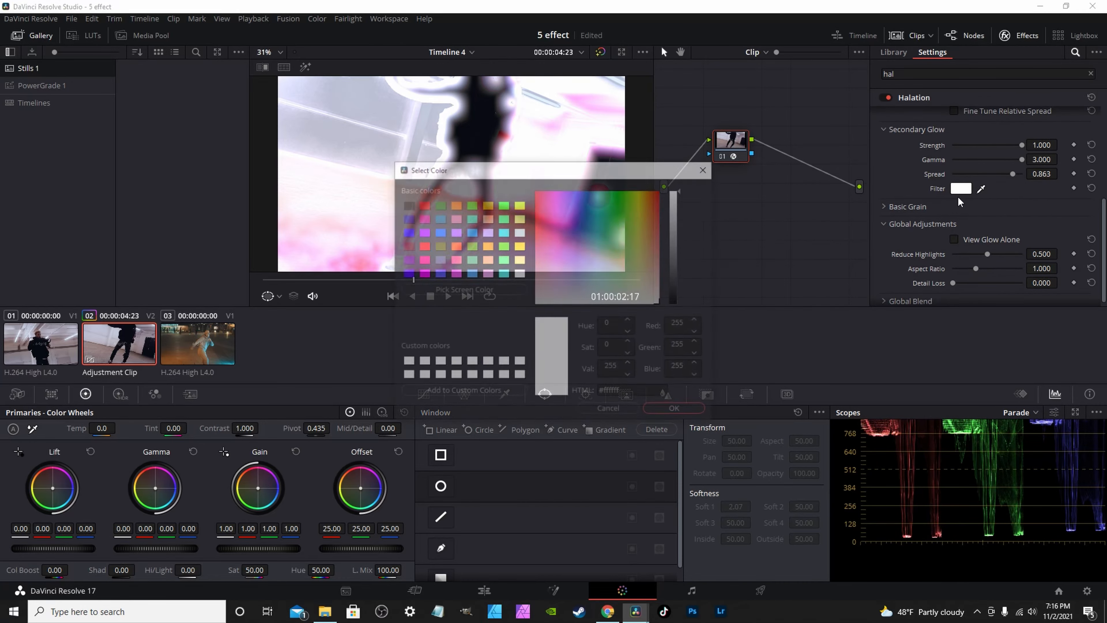
pyautogui.click(504, 218)
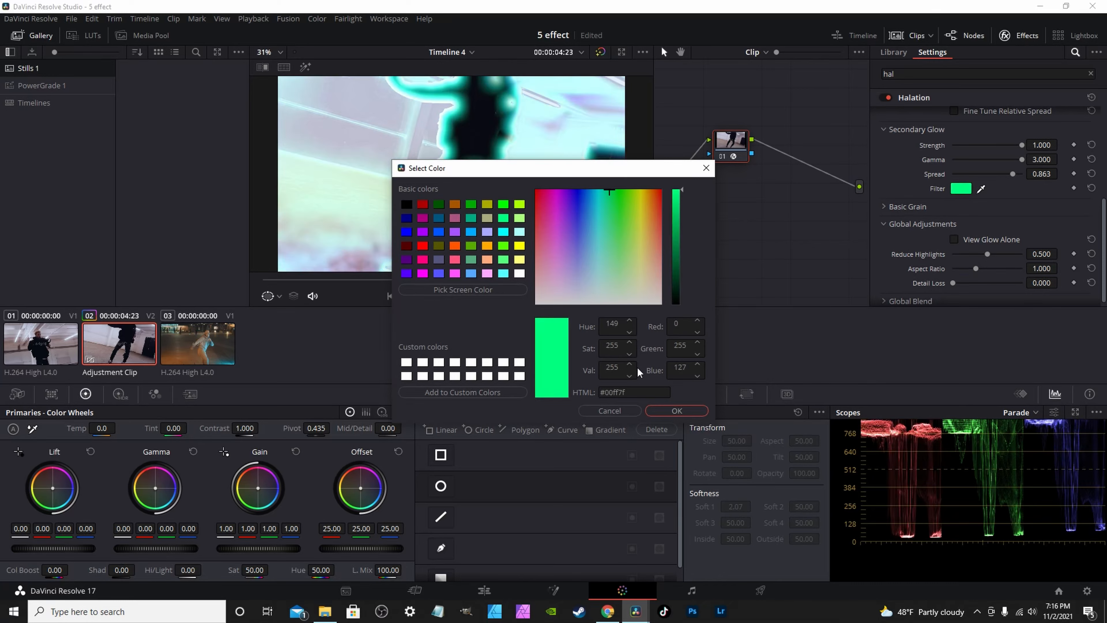
pyautogui.click(674, 410)
pyautogui.click(960, 188)
pyautogui.click(438, 218)
pyautogui.click(676, 410)
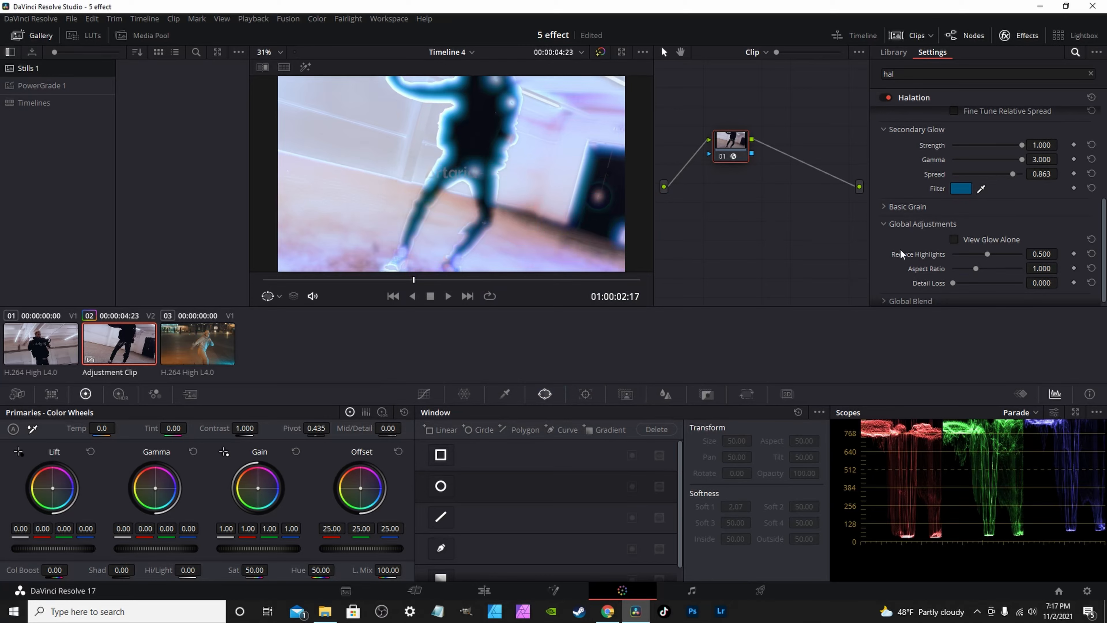
# Try dark blue, then settle on white (#ffffff) for the secondary glow filter.
pyautogui.click(954, 188)
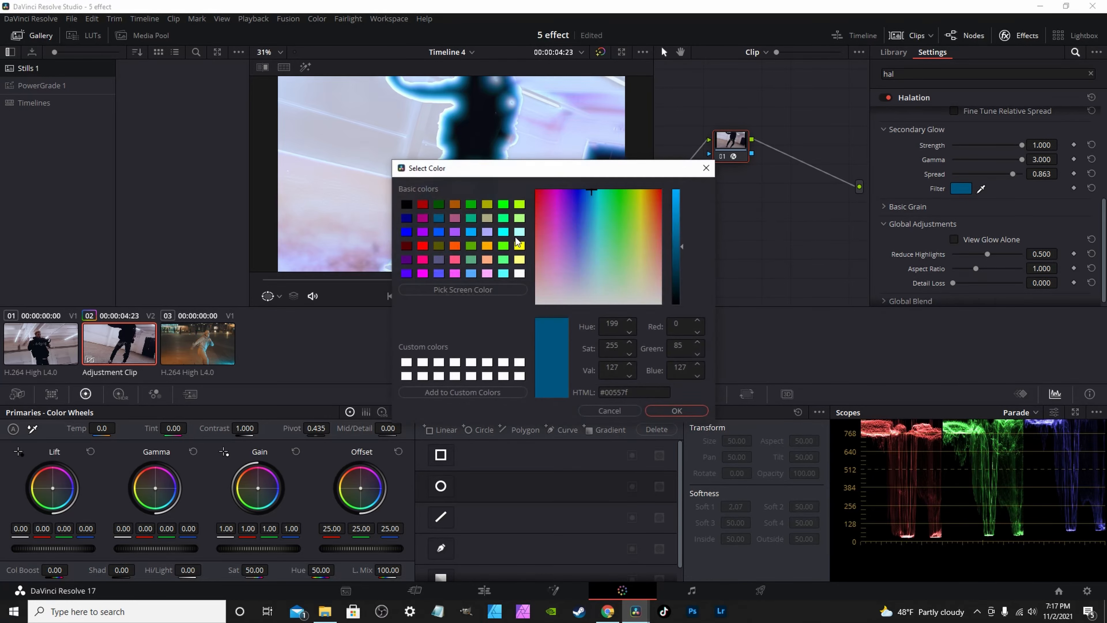
pyautogui.click(407, 218)
pyautogui.click(676, 411)
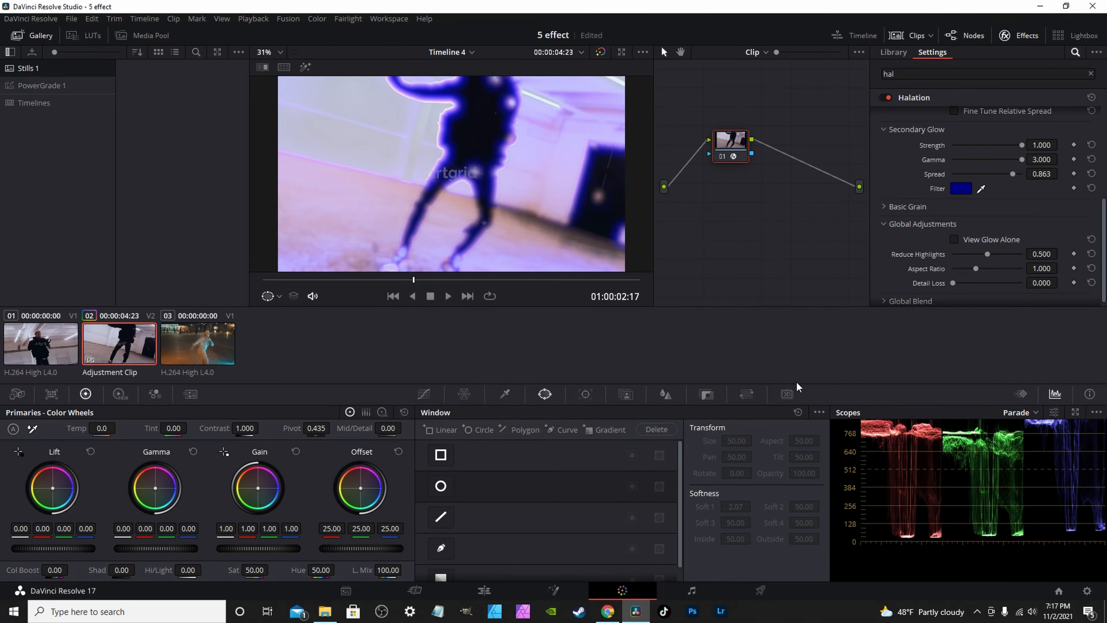
pyautogui.click(962, 189)
pyautogui.click(518, 273)
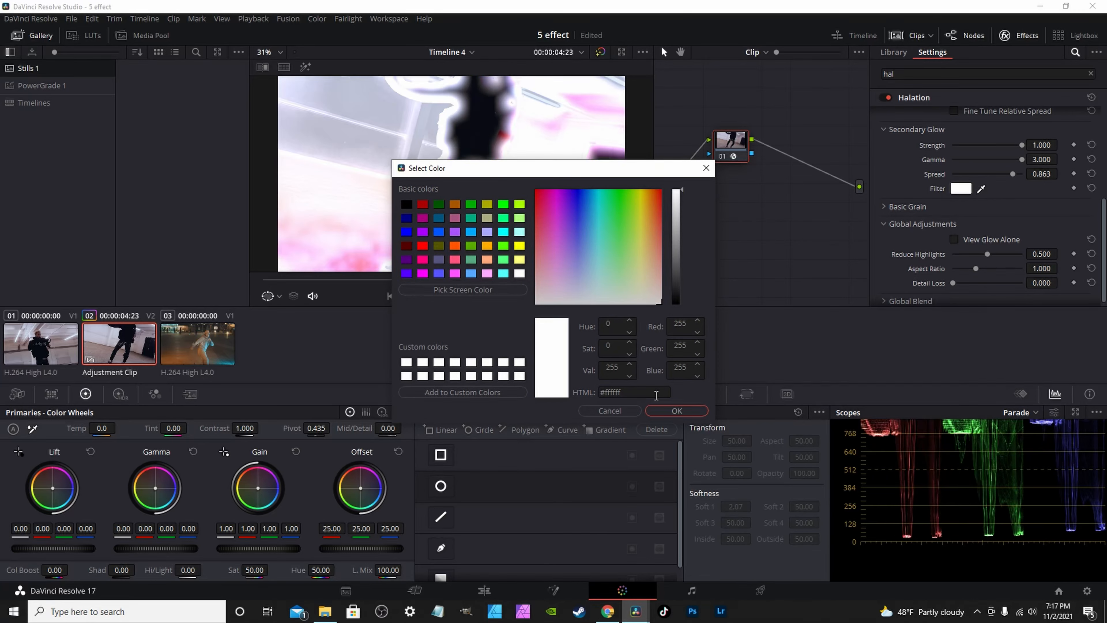
pyautogui.click(676, 410)
pyautogui.click(262, 280)
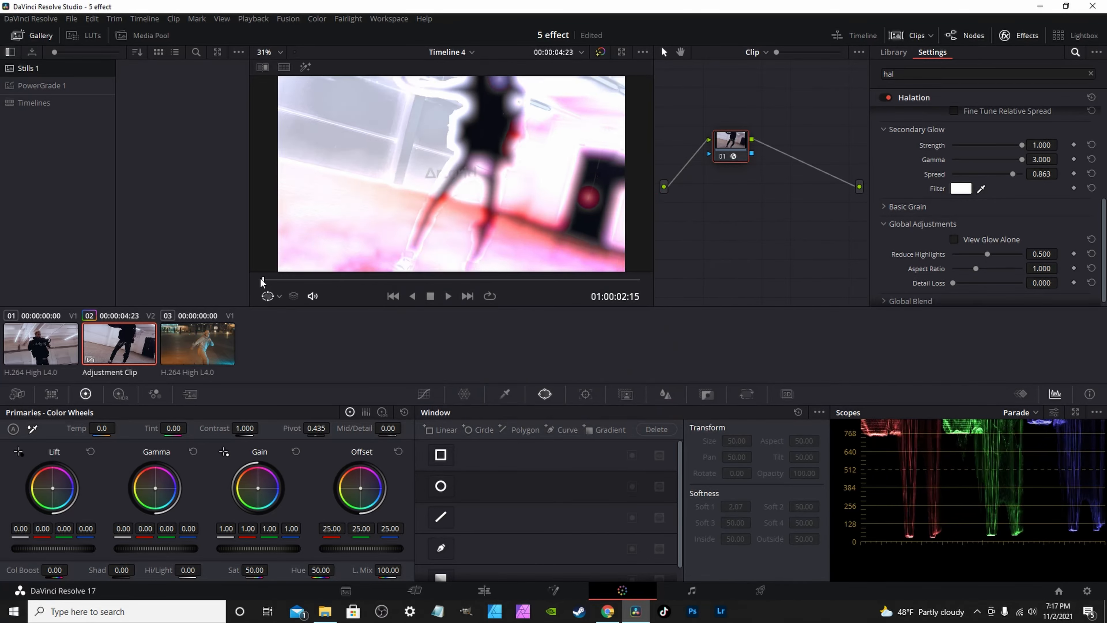
# Keyframe Halation's Global Blend at 1.000 on the adjustment clip's first frame.
pyautogui.moveTo(363, 281); pyautogui.dragTo(239, 282)
pyautogui.scroll(-1, 1008, 179)
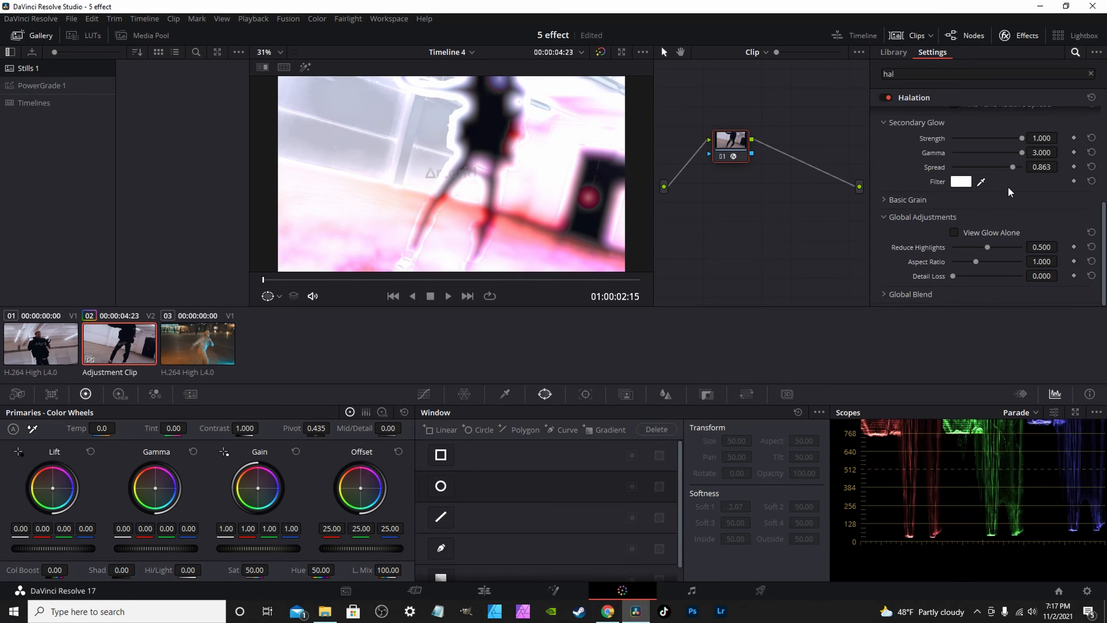
pyautogui.click(883, 294)
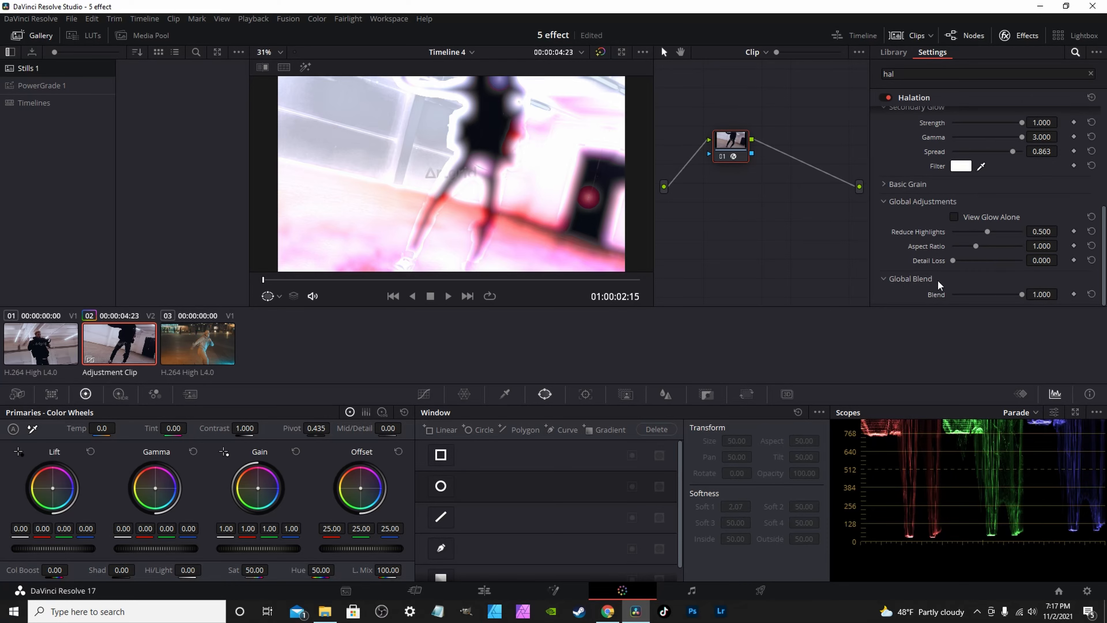
pyautogui.click(1073, 294)
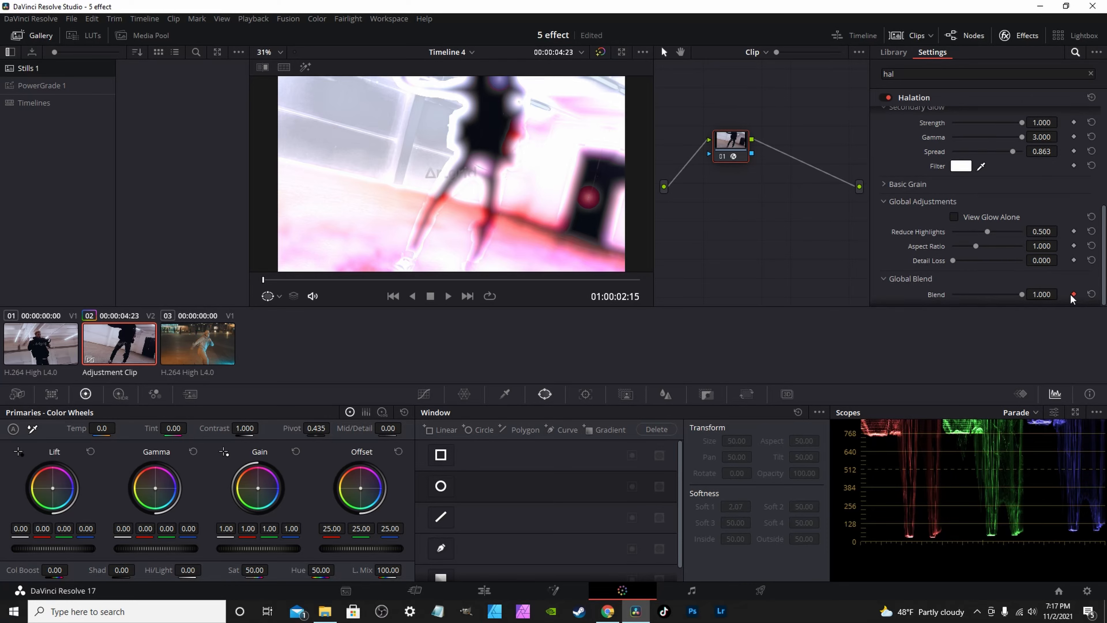
pyautogui.press('Right')
pyautogui.press('Right')
pyautogui.press('Left')
pyautogui.press('Left')
pyautogui.press('Right')
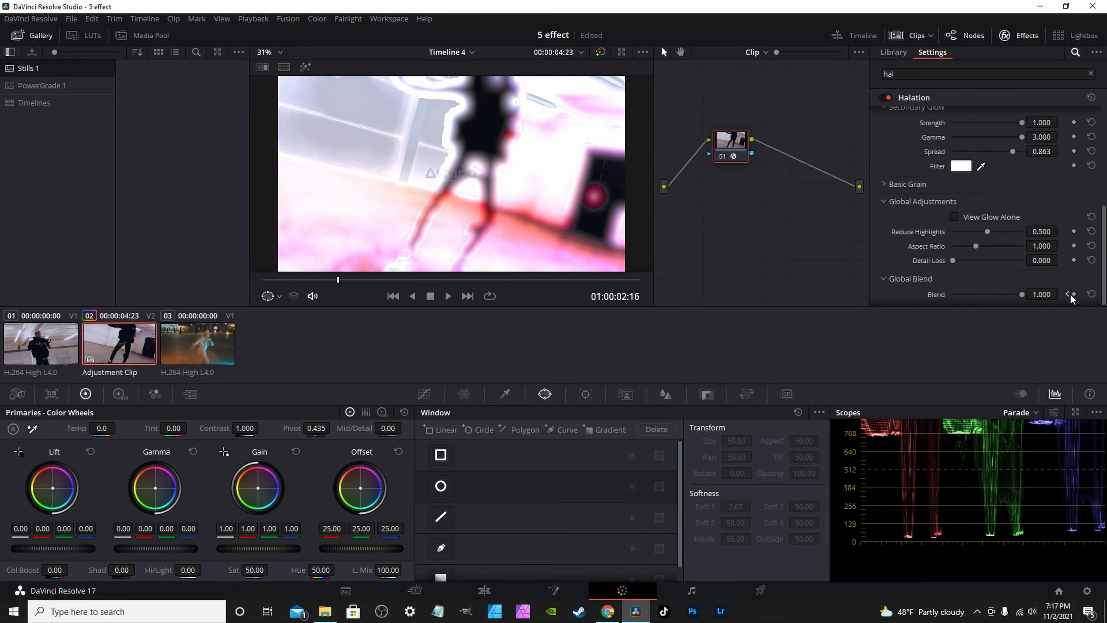
# Keyframe Blend at 0.000, 1.000, 0.000 on the next frames, then play back from clip 03.
pyautogui.moveTo(1024, 300); pyautogui.dragTo(911, 304)
pyautogui.press('Right')
pyautogui.moveTo(953, 295); pyautogui.dragTo(1043, 298)
pyautogui.press('Right')
pyautogui.press('Right')
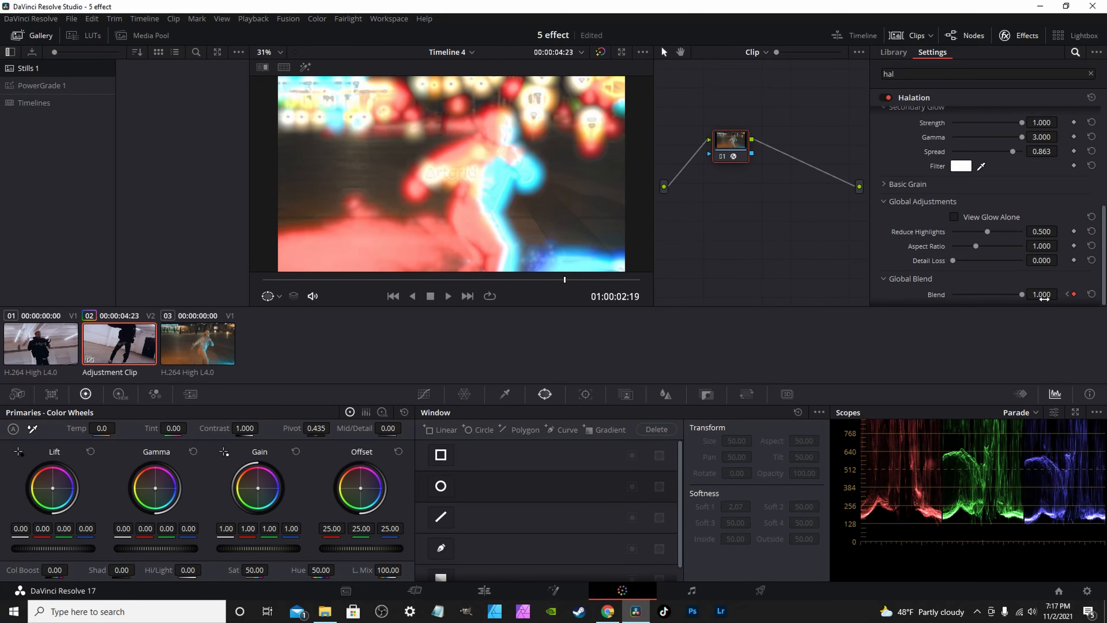
pyautogui.moveTo(950, 300); pyautogui.dragTo(807, 293)
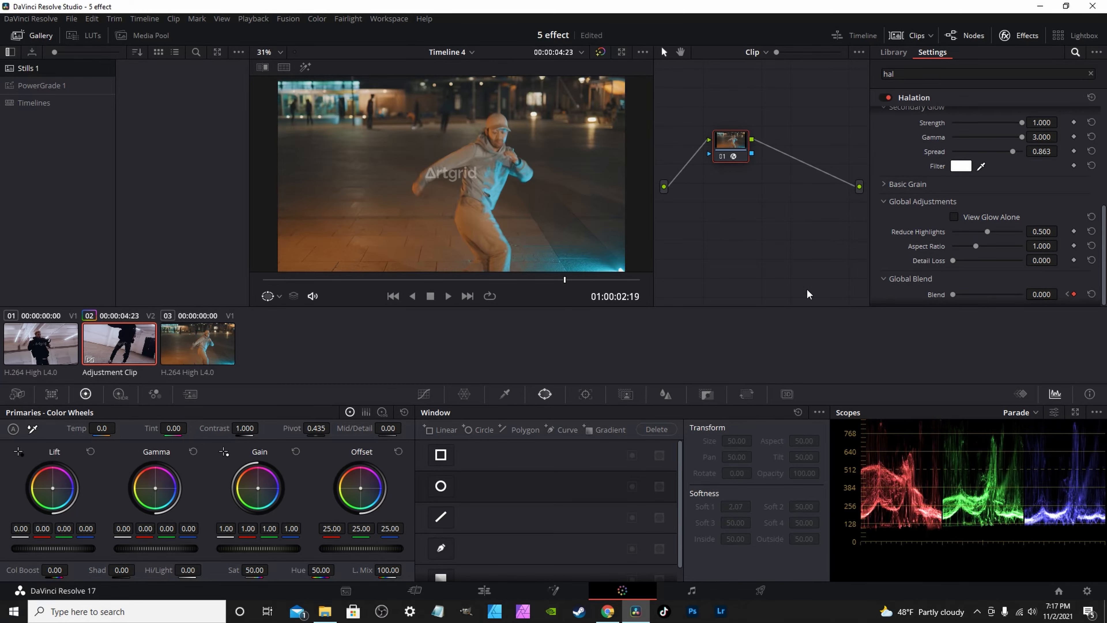
pyautogui.moveTo(270, 280); pyautogui.dragTo(308, 283)
pyautogui.press('Down')
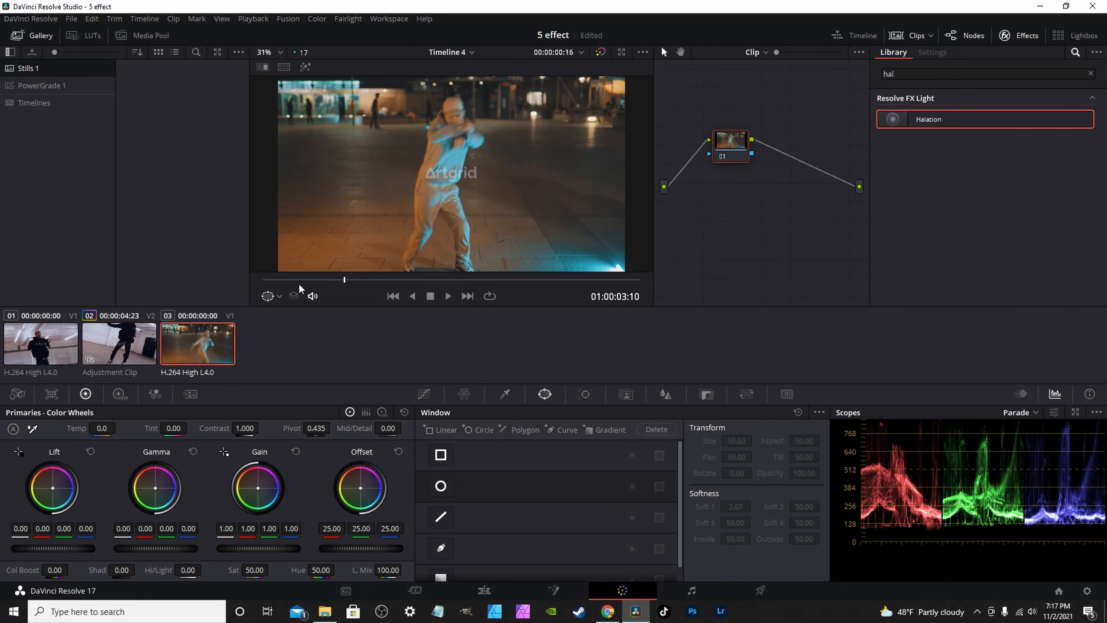
pyautogui.press('space')
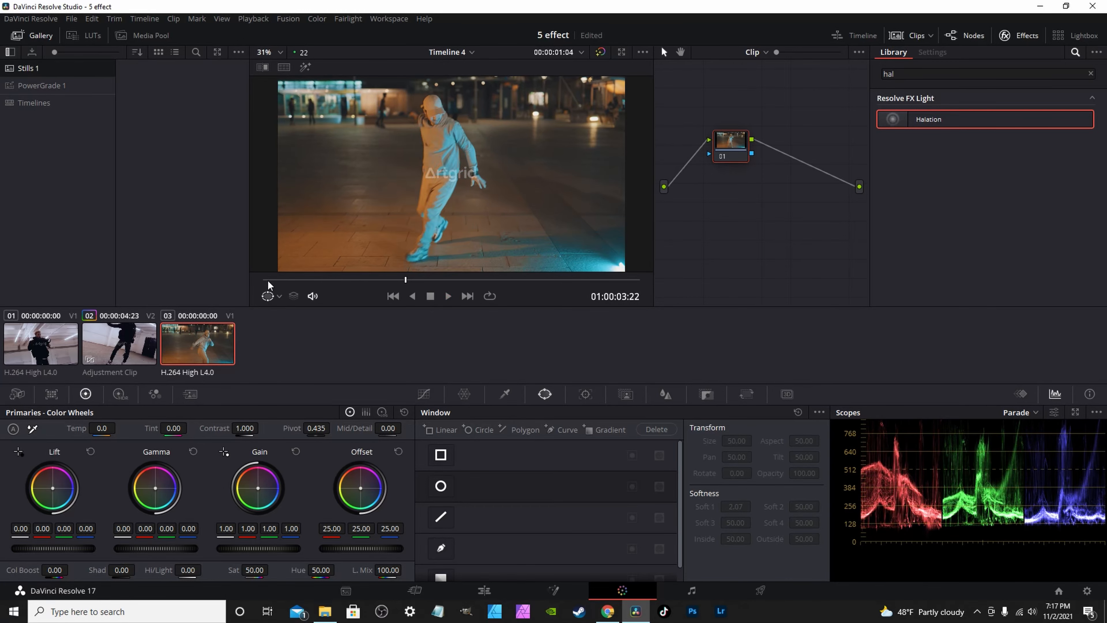
# Stop playback, reselect the adjustment clip and start a curve window mask.
pyautogui.click(125, 353)
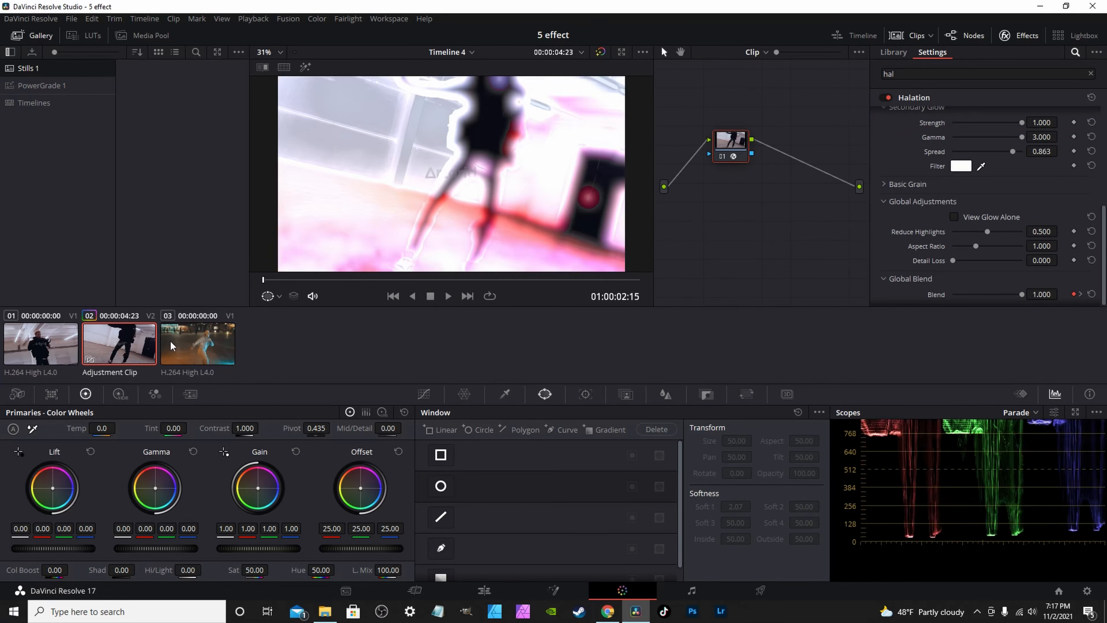
pyautogui.press('Down')
pyautogui.press('Up')
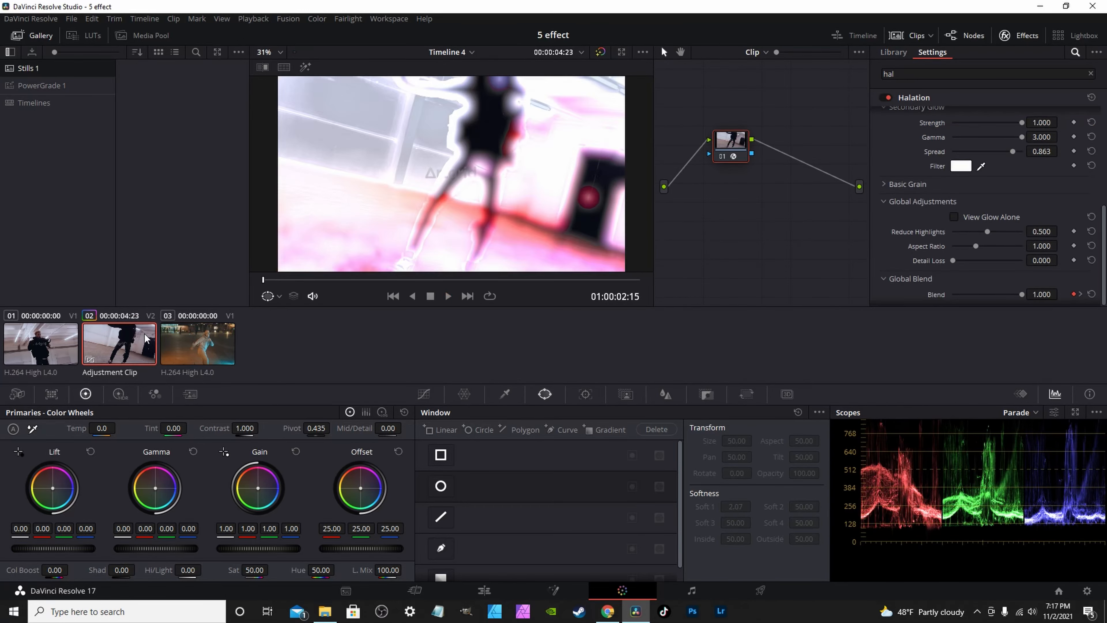
pyautogui.scroll(-1, 527, 450)
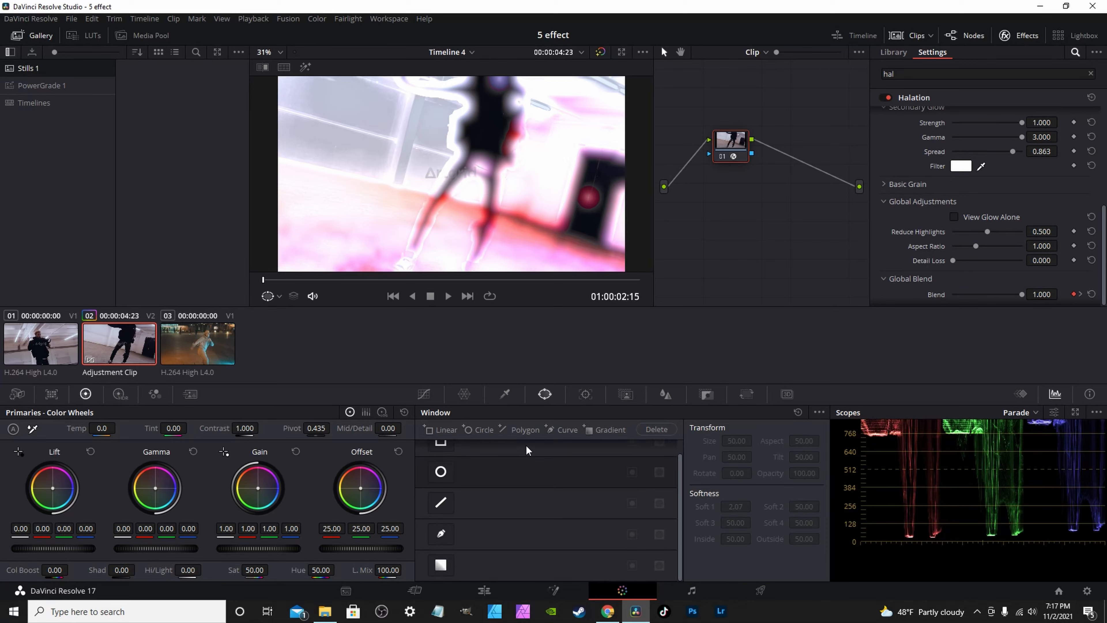
pyautogui.click(440, 536)
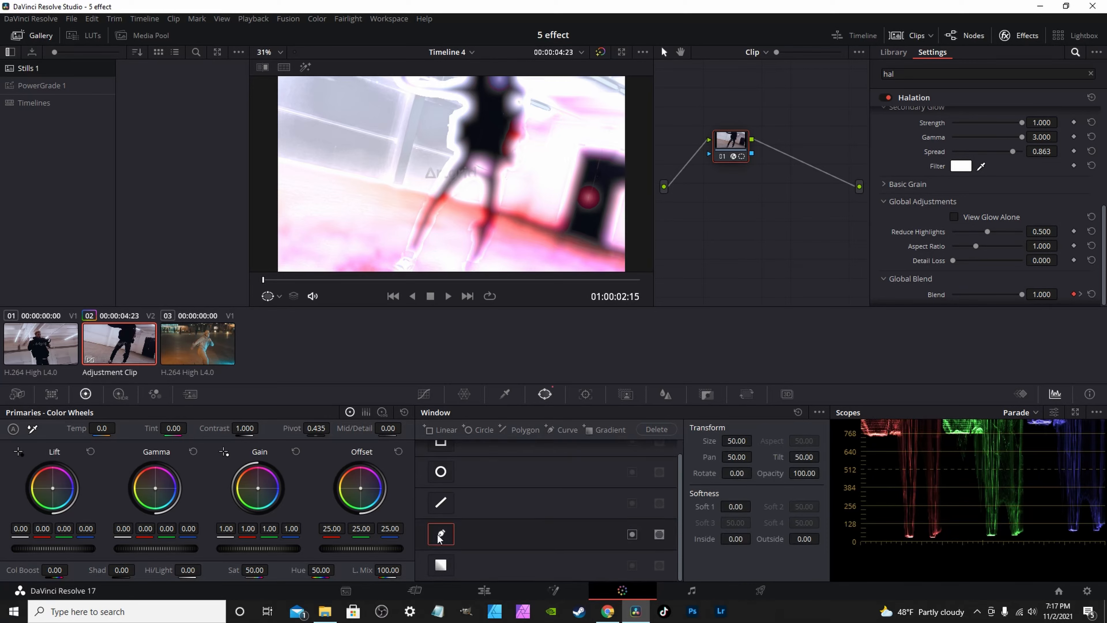
# Draw a closed zigzag curve mask with points alternating above and below the frame.
pyautogui.scroll(-2, 317, 232)
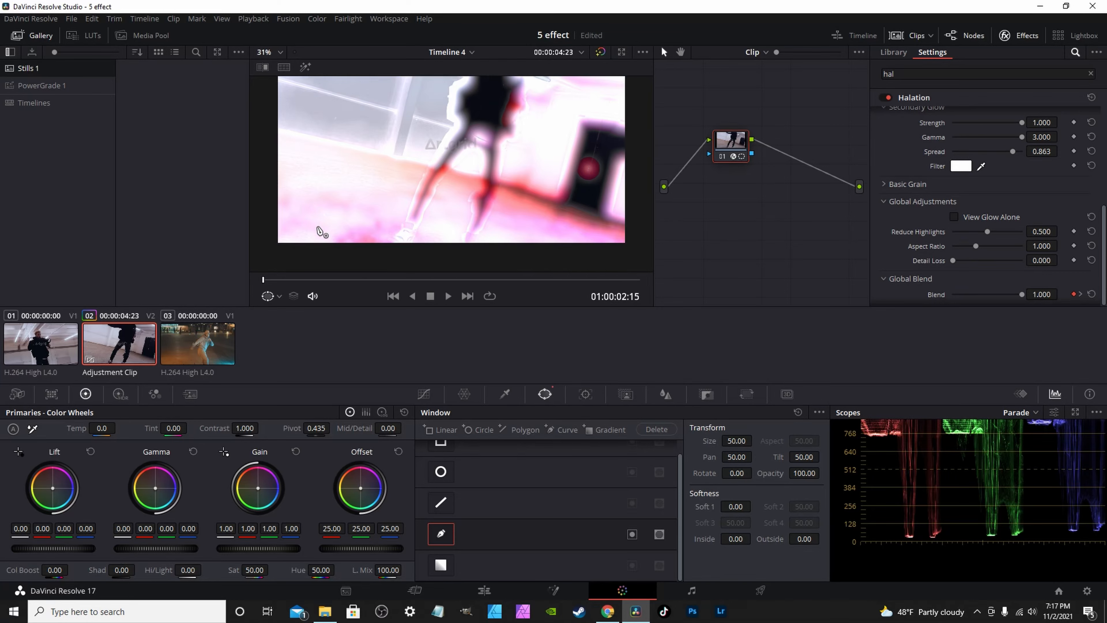
pyautogui.click(312, 239)
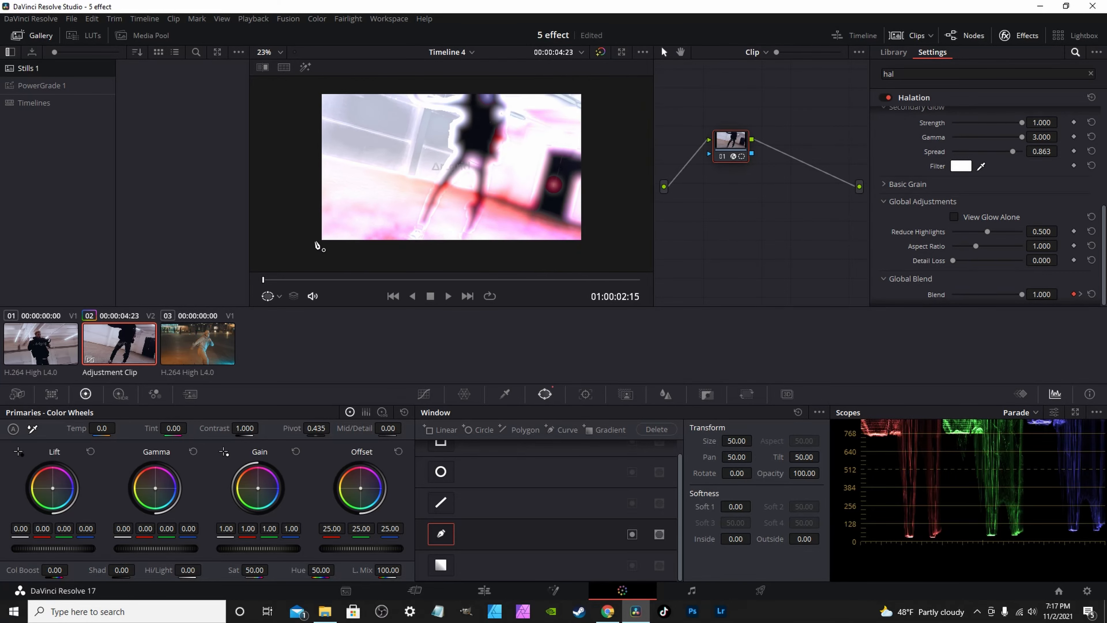
pyautogui.click(326, 84)
pyautogui.click(374, 242)
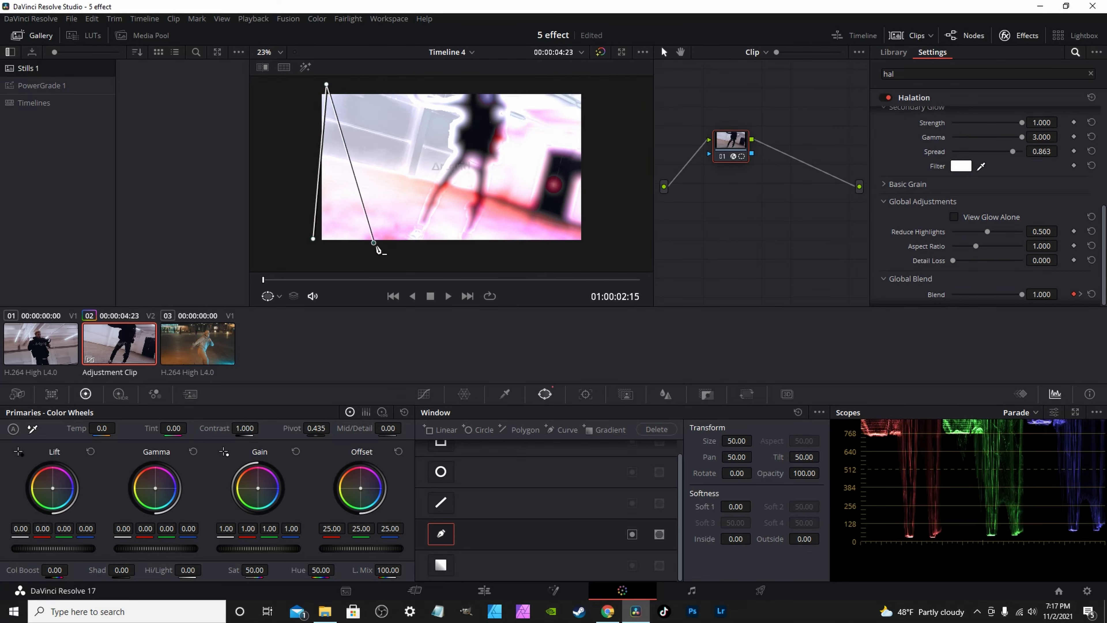
pyautogui.click(420, 85)
pyautogui.click(456, 245)
pyautogui.click(500, 79)
pyautogui.click(547, 251)
pyautogui.click(573, 78)
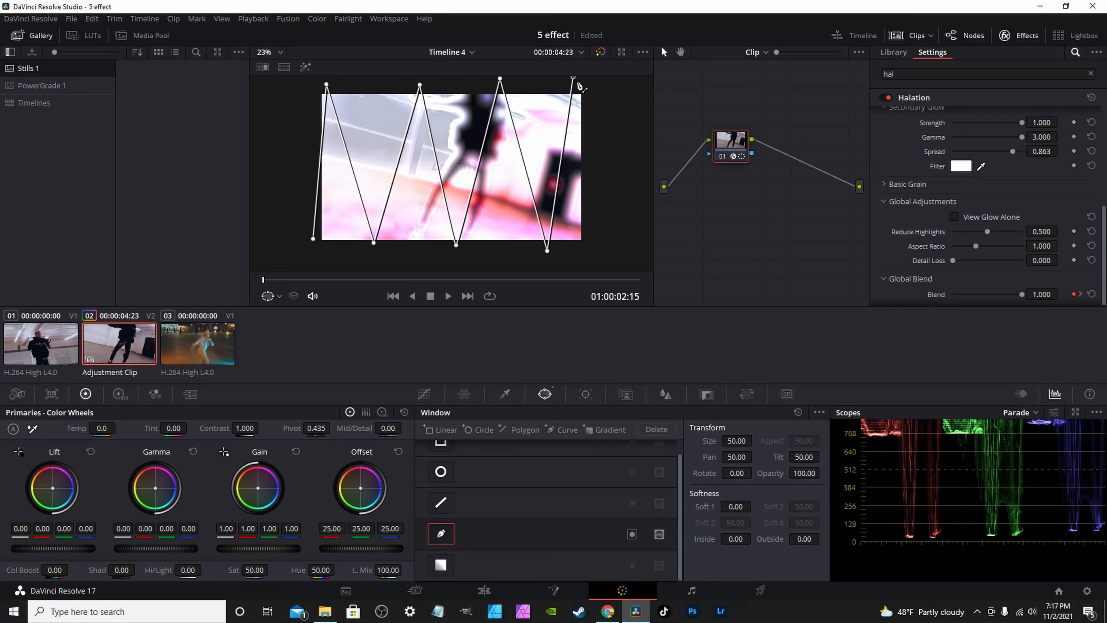
pyautogui.click(617, 256)
pyautogui.click(304, 258)
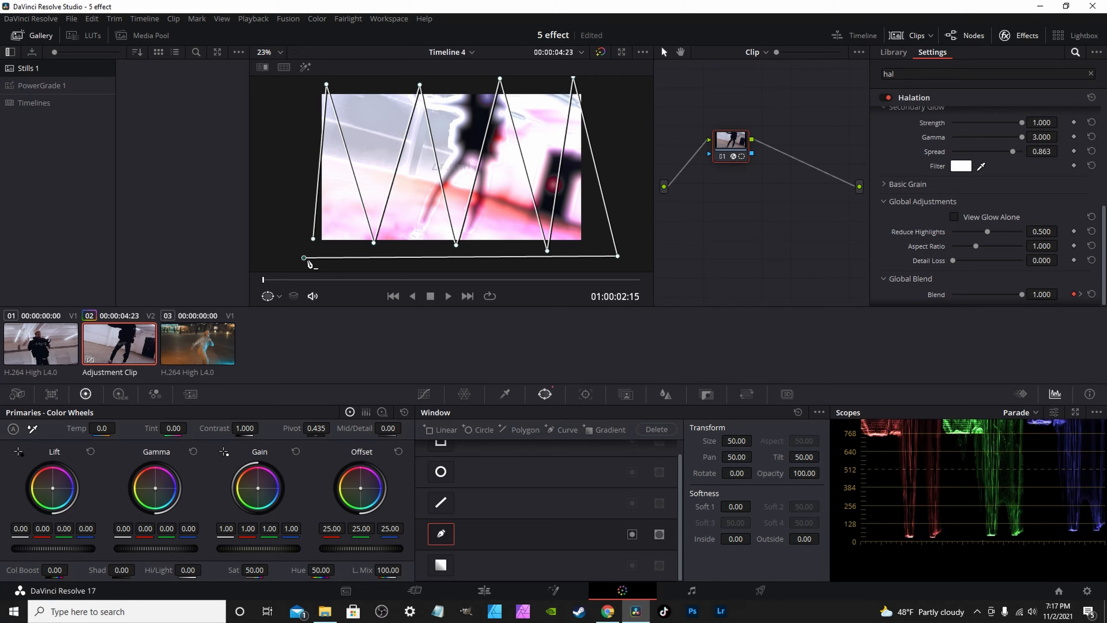
pyautogui.click(313, 239)
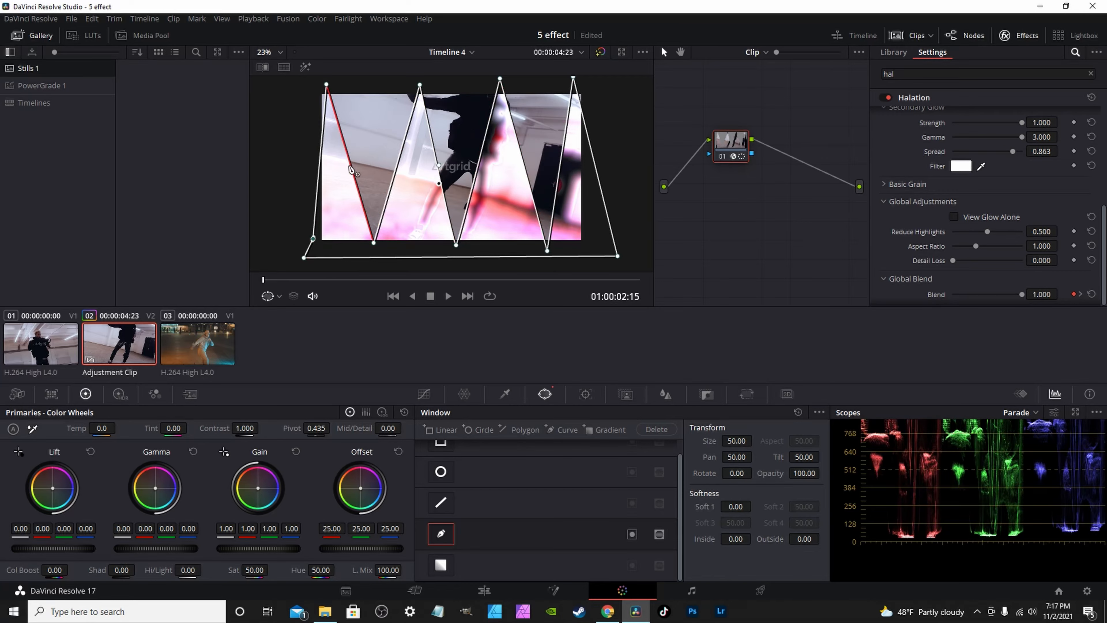
# Bend several of the zigzag mask's straight edges into curves.
pyautogui.moveTo(350, 163); pyautogui.dragTo(363, 151)
pyautogui.moveTo(437, 164); pyautogui.dragTo(388, 168)
pyautogui.moveTo(477, 164); pyautogui.dragTo(548, 113)
pyautogui.click(557, 132)
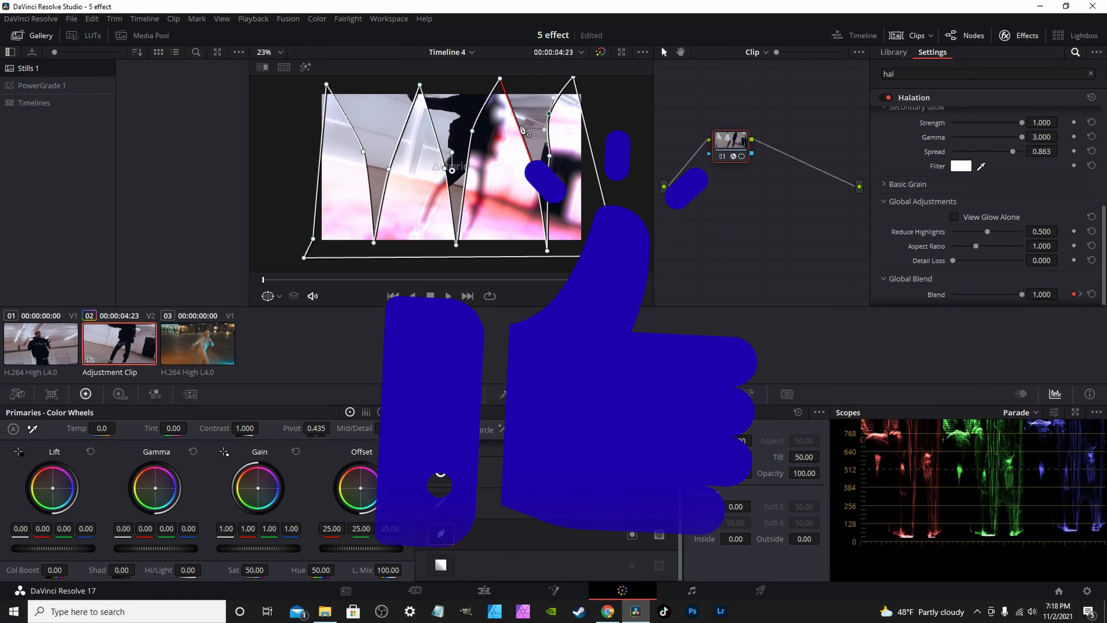
pyautogui.click(479, 117)
pyautogui.moveTo(479, 119); pyautogui.dragTo(486, 191)
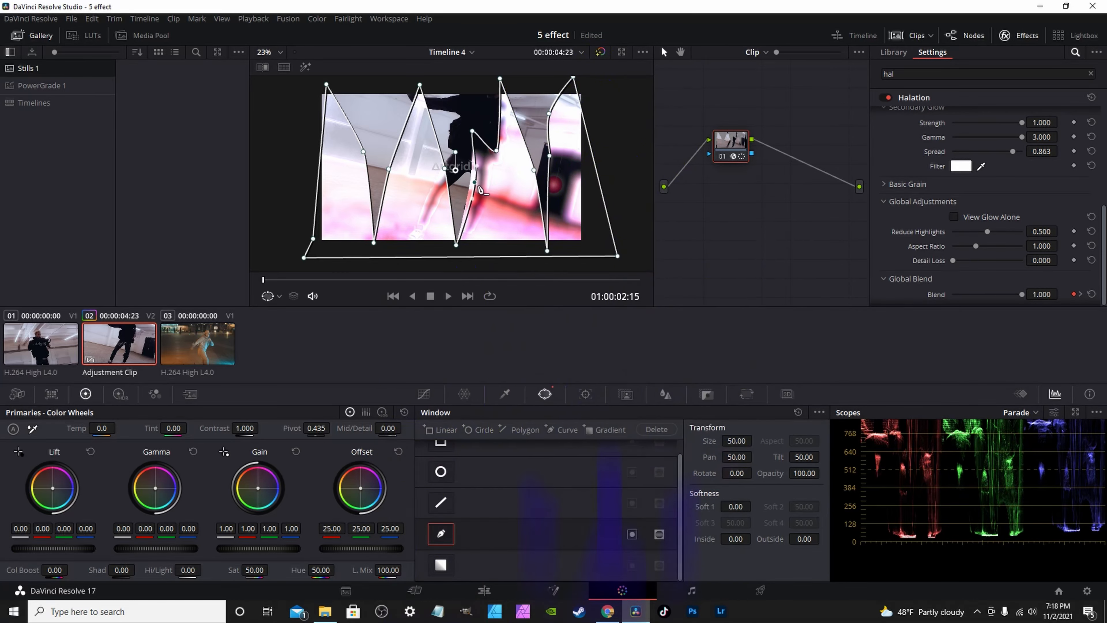
pyautogui.moveTo(442, 152); pyautogui.dragTo(457, 175)
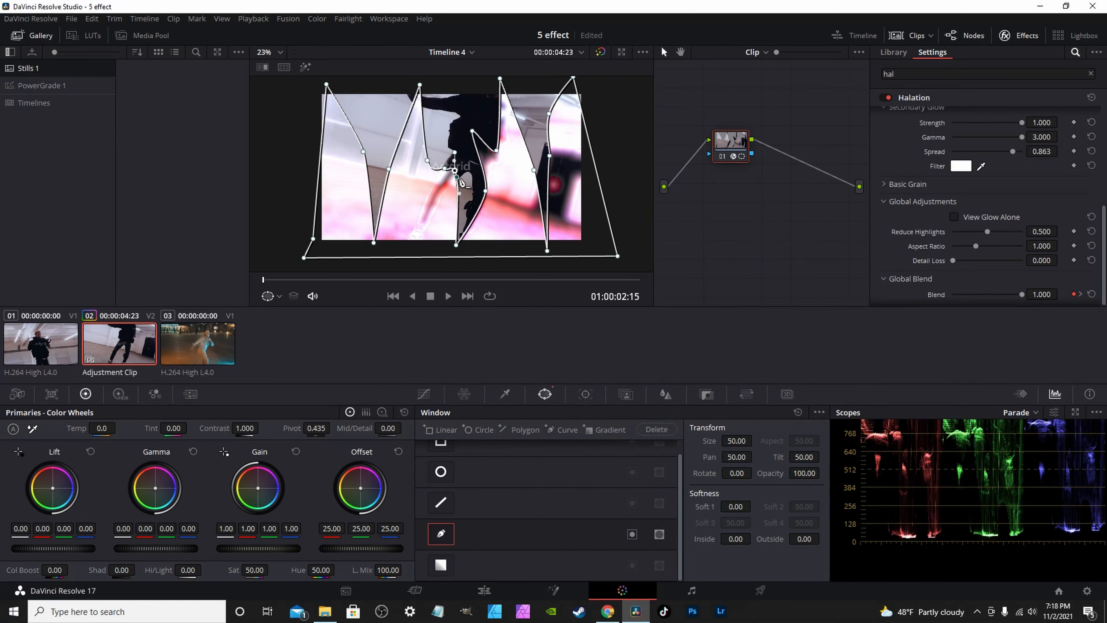
pyautogui.moveTo(357, 135); pyautogui.dragTo(352, 157)
pyautogui.moveTo(369, 174); pyautogui.dragTo(376, 130)
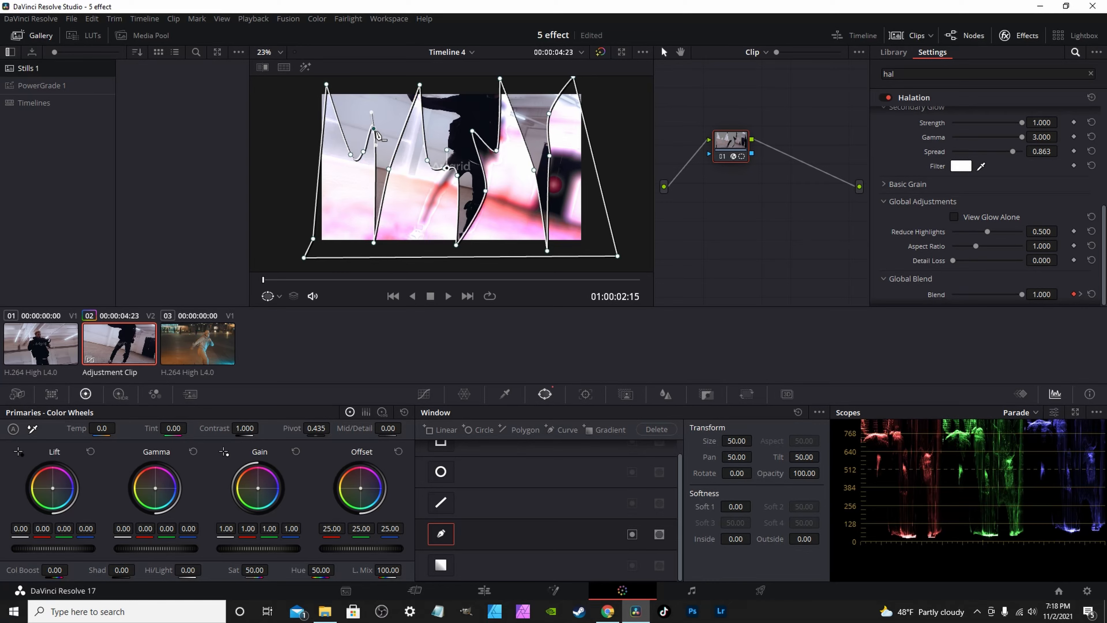
pyautogui.moveTo(496, 135); pyautogui.dragTo(504, 123)
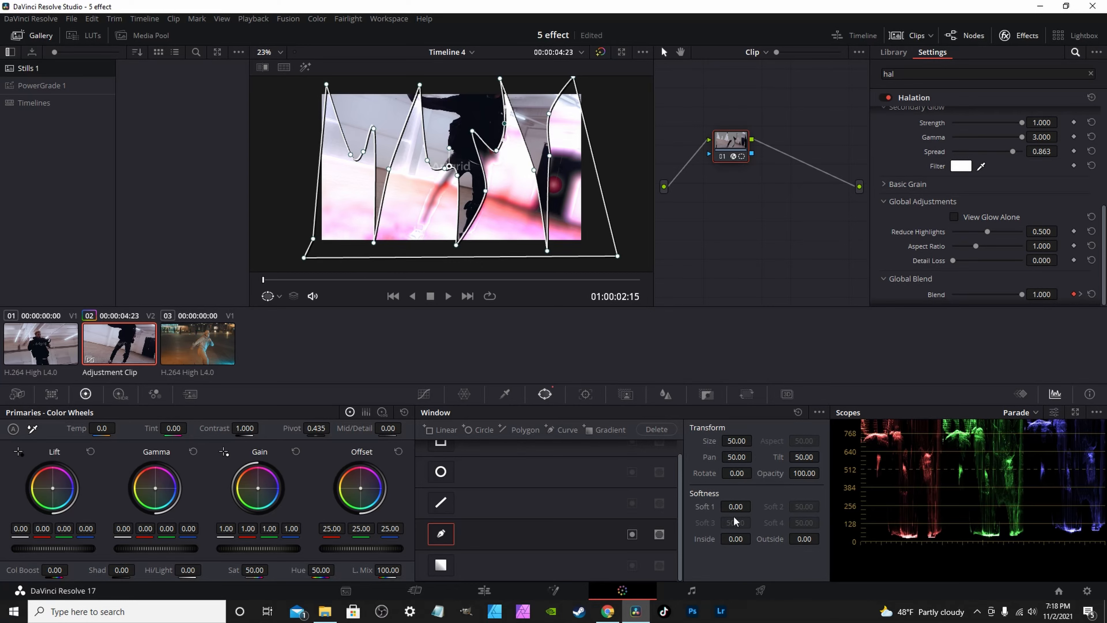
# Set the mask's Soft 1 to 7.90 and scrub past the cut to confirm the glow ends.
pyautogui.moveTo(736, 506); pyautogui.dragTo(767, 506)
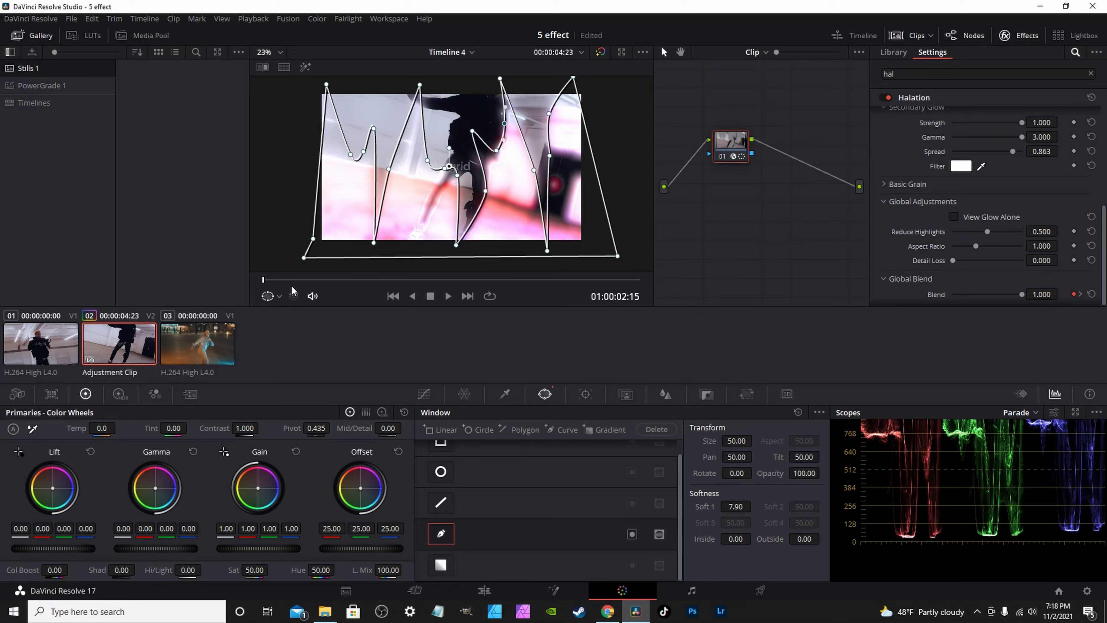
pyautogui.click(317, 282)
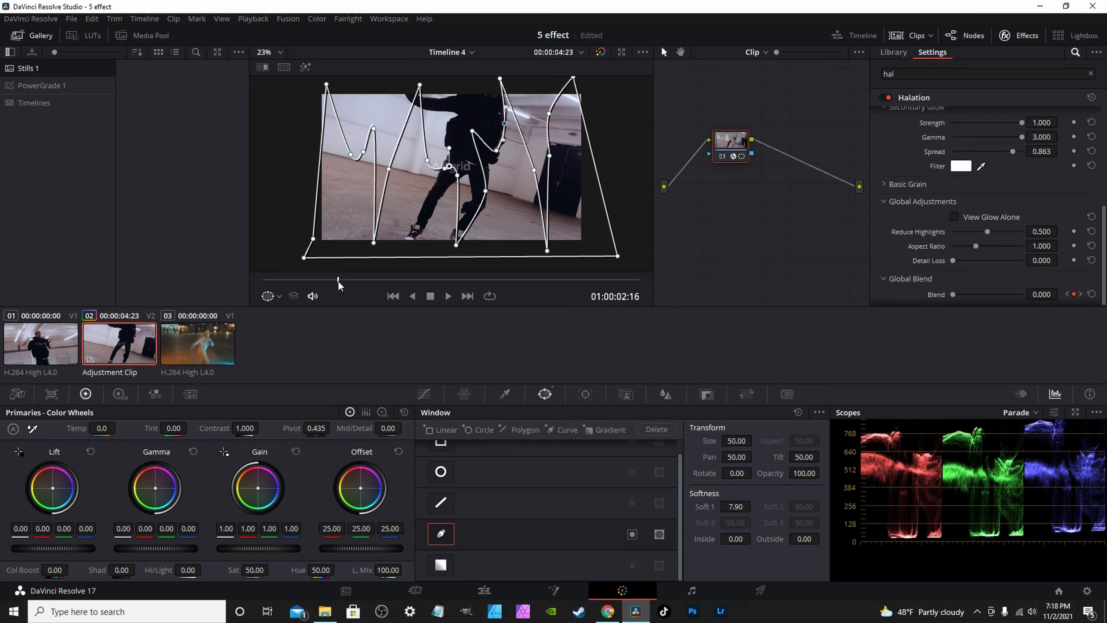
pyautogui.moveTo(331, 284); pyautogui.dragTo(263, 279)
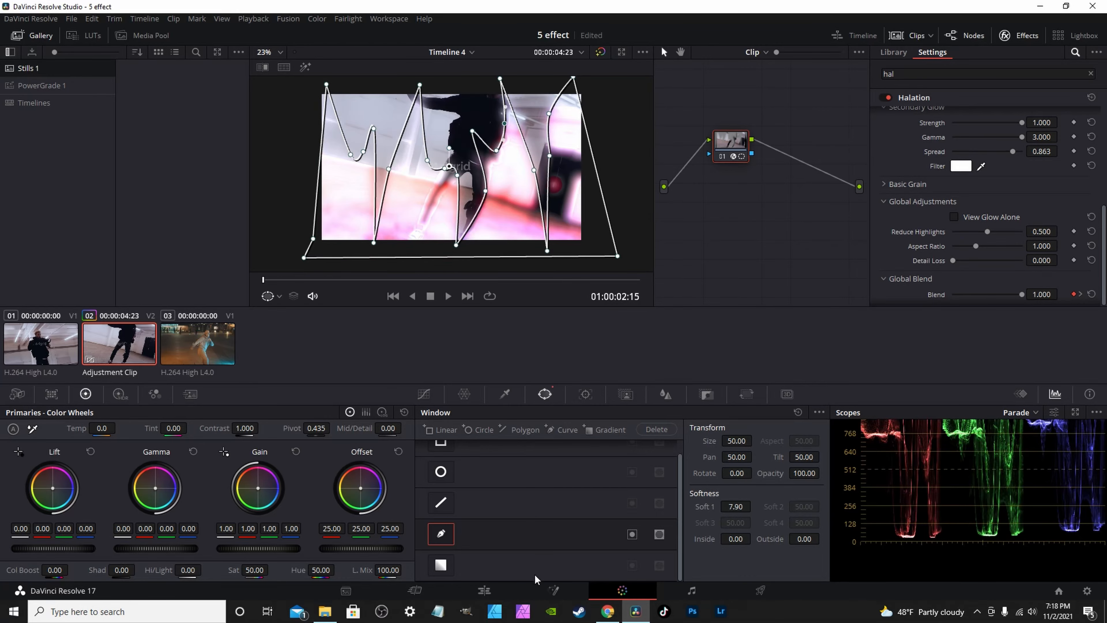
# Return to the Edit page and scroll Timeline 4 to show the adjustment clip over the cut.
pyautogui.click(498, 588)
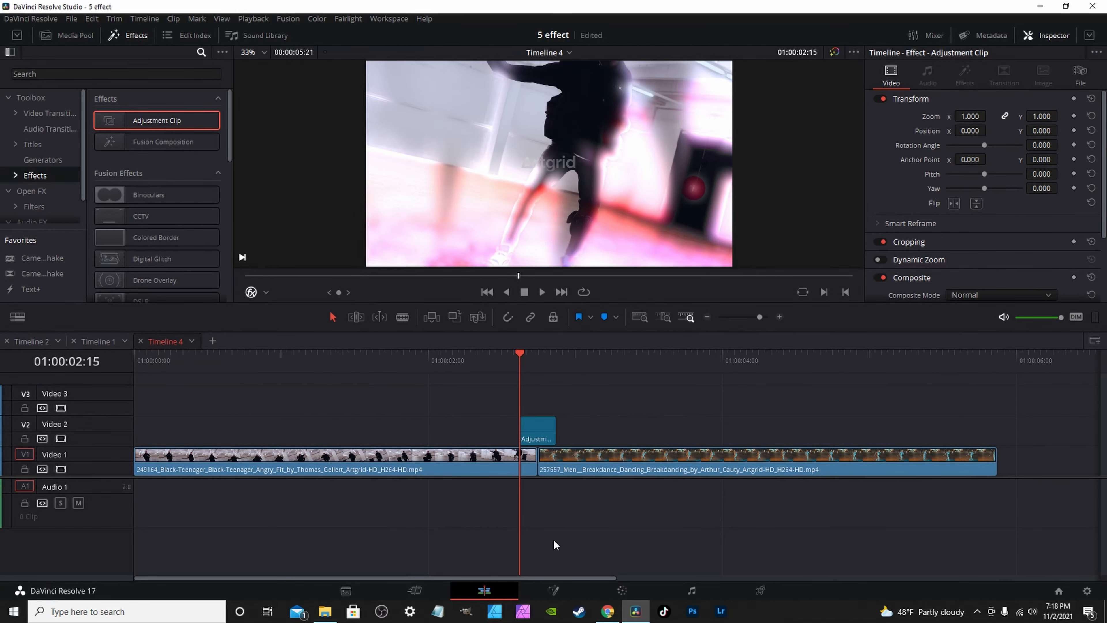
pyautogui.hscroll(3, 543, 490)
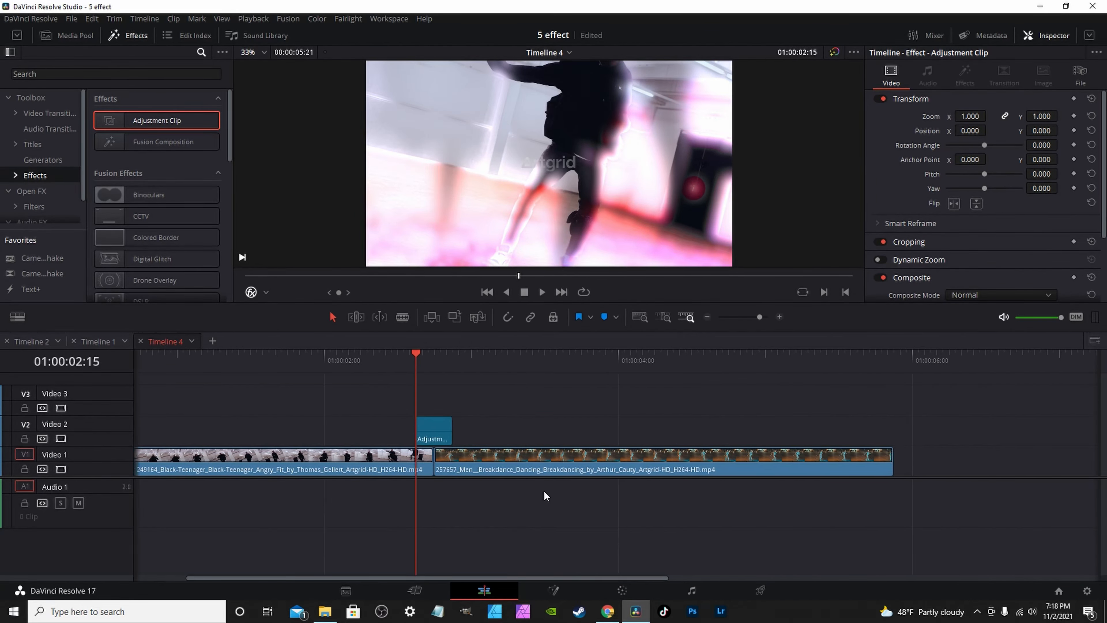
pyautogui.hscroll(2, 541, 497)
pyautogui.moveTo(534, 580); pyautogui.dragTo(383, 577)
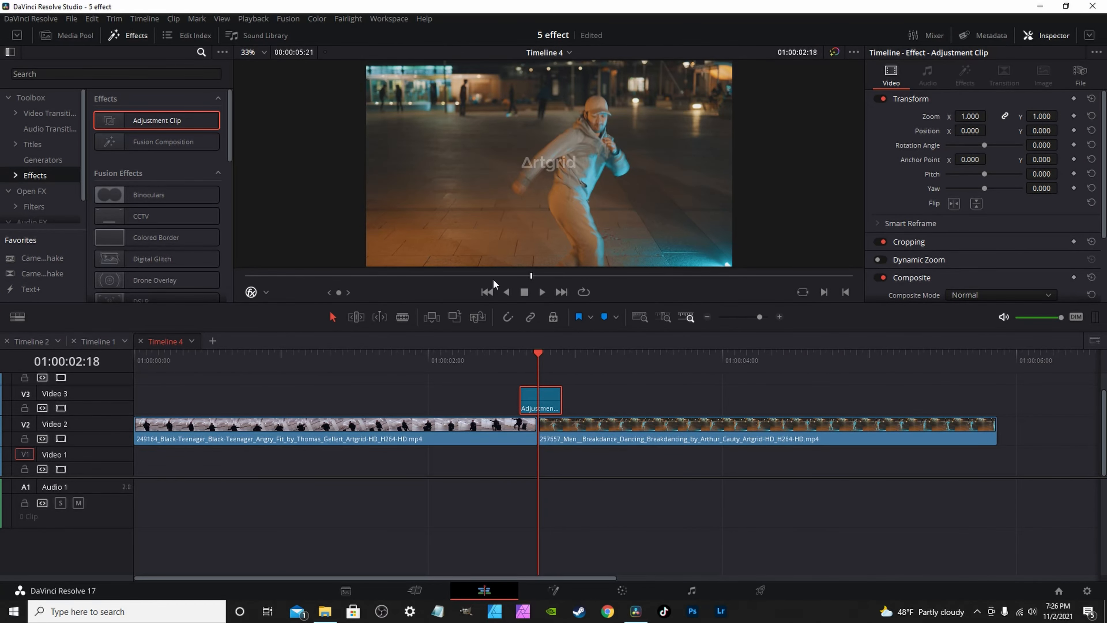
# Search Open FX for 'tr' and apply Resolve FX Transform to the adjustment clip.
pyautogui.click(38, 192)
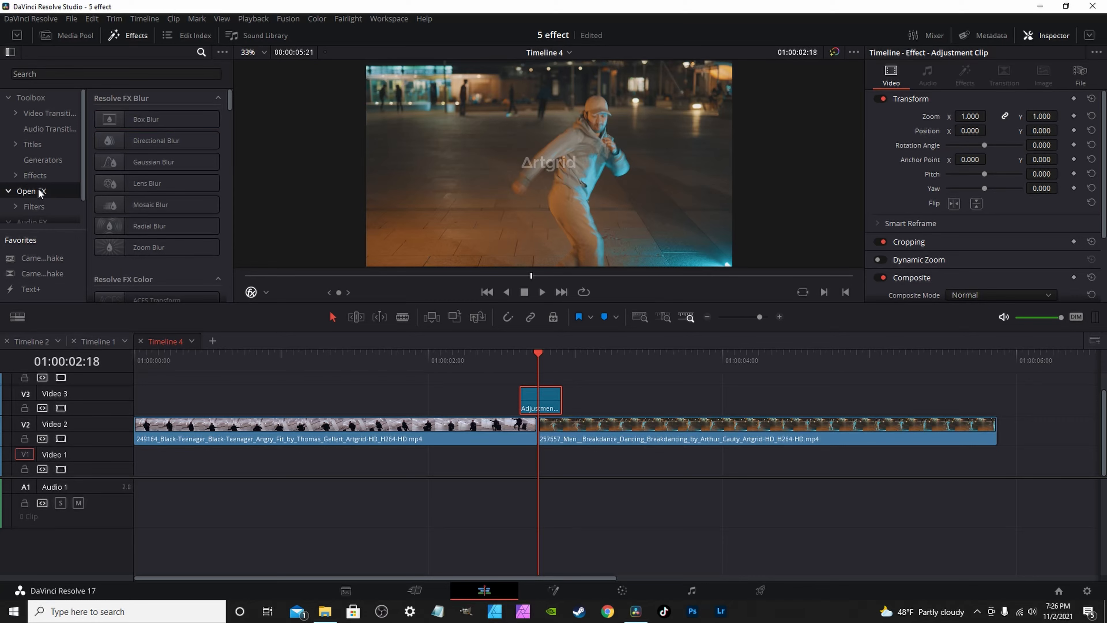
pyautogui.click(107, 74)
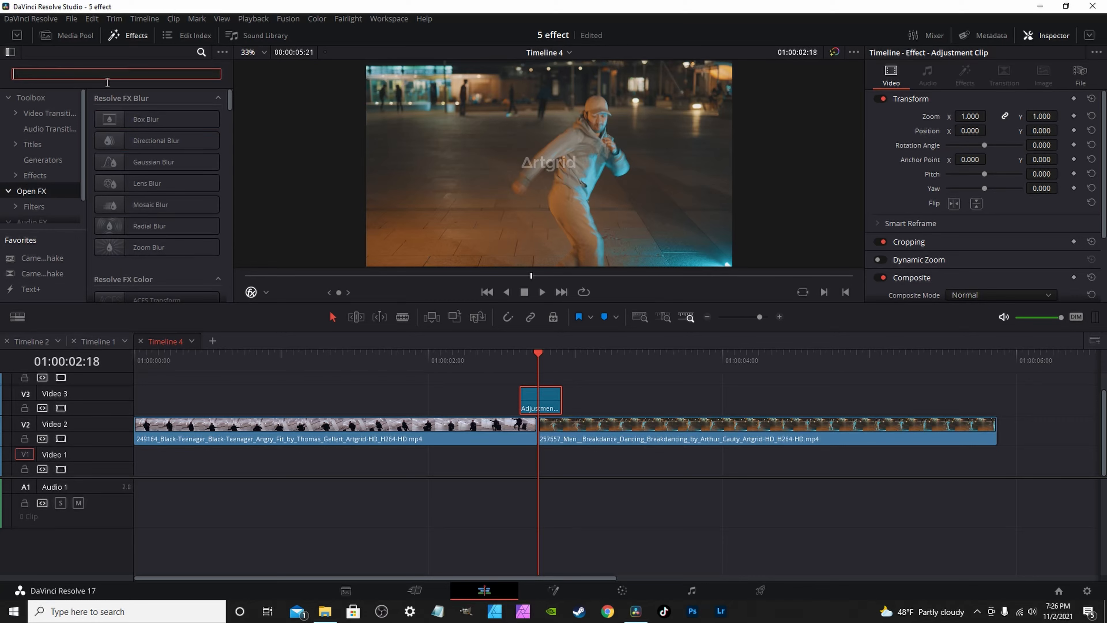
pyautogui.write('tr')
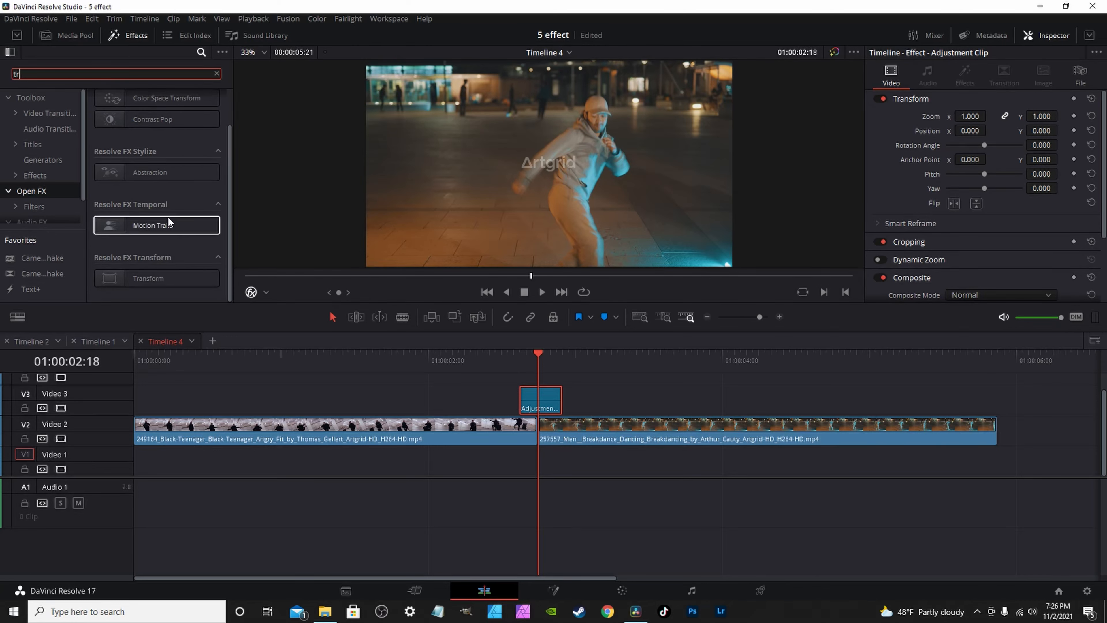
pyautogui.scroll(-2, 150, 266)
pyautogui.click(137, 281)
pyautogui.moveTo(137, 281); pyautogui.dragTo(533, 404)
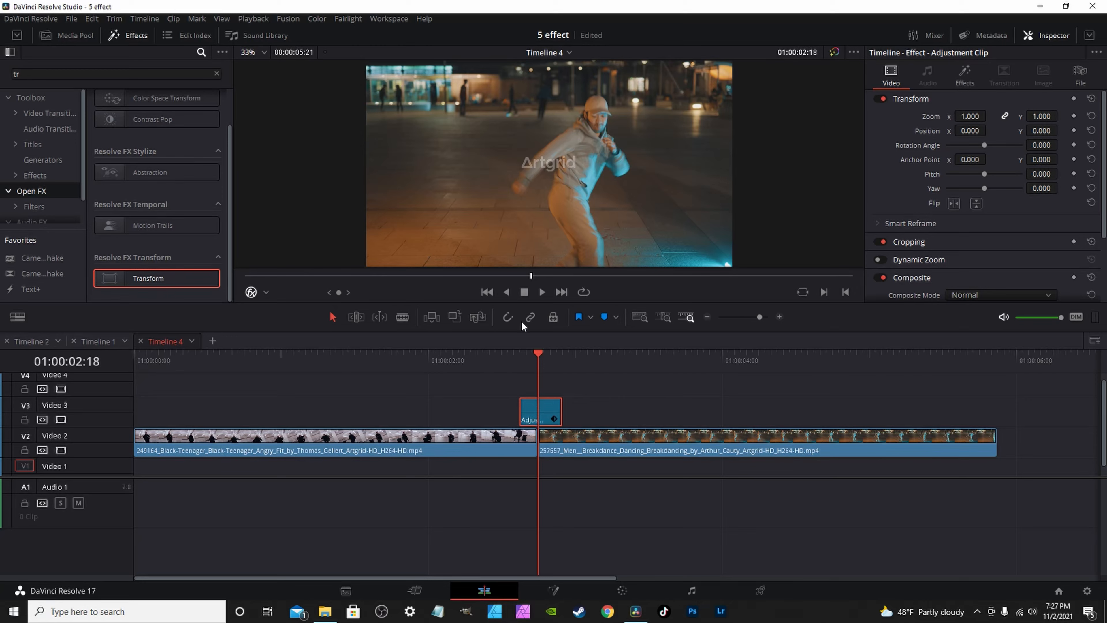
pyautogui.moveTo(538, 355); pyautogui.dragTo(518, 353)
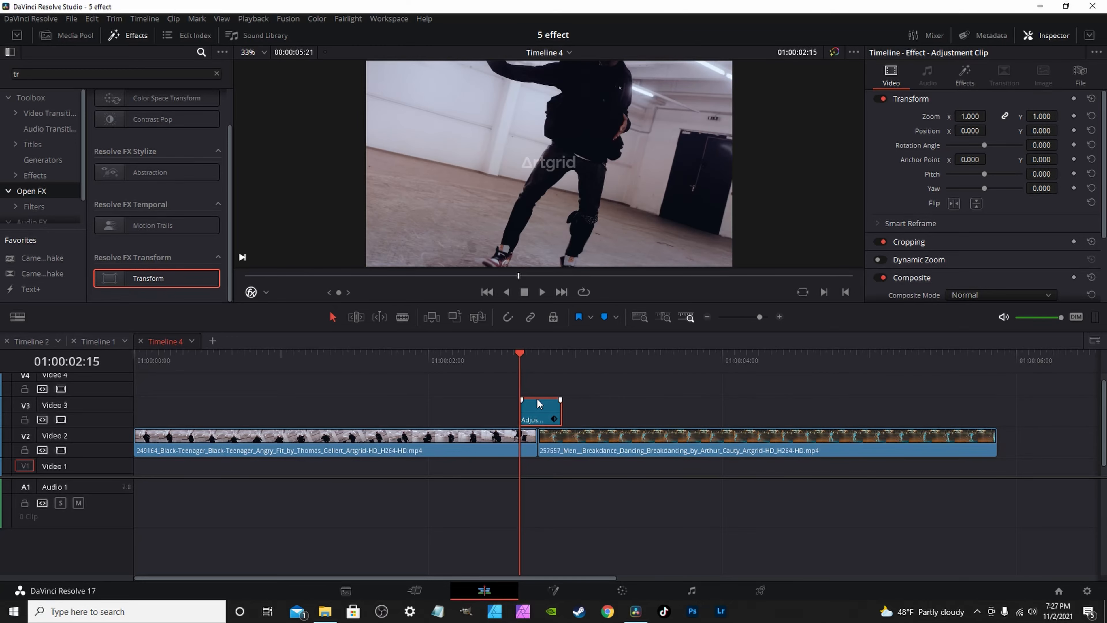
# Reset Transform Position X and Y to 0.000 and keyframe Position Y at 01:00:02:15.
pyautogui.click(964, 76)
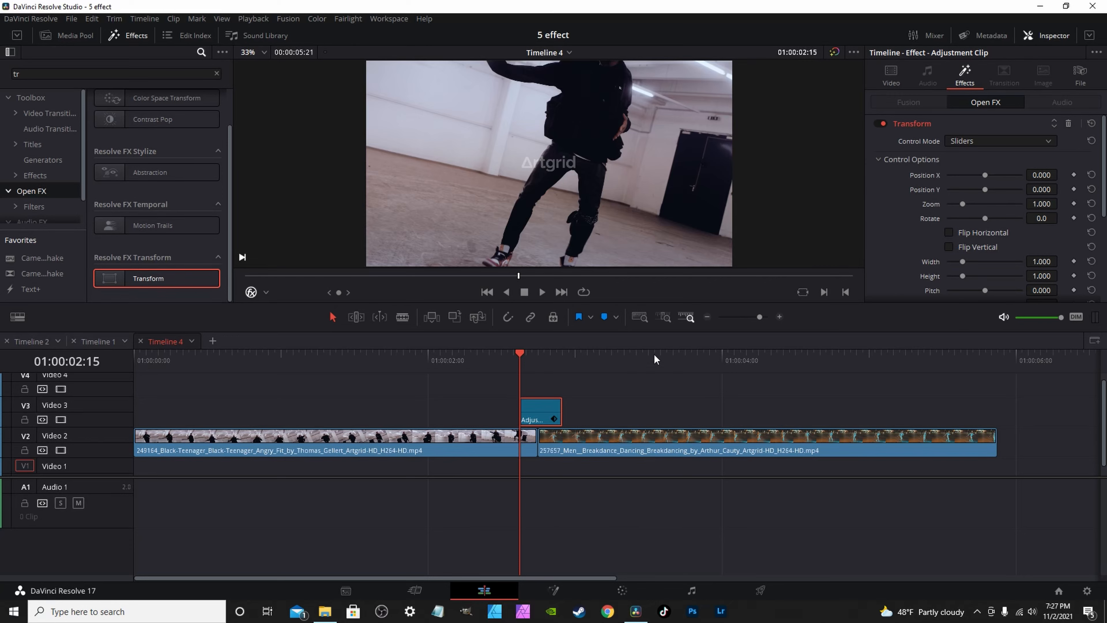
pyautogui.moveTo(985, 175)
pyautogui.mouseDown()
pyautogui.moveTo(1020, 173)
pyautogui.moveTo(977, 193)
pyautogui.moveTo(997, 191)
pyautogui.moveTo(991, 176)
pyautogui.mouseUp()
pyautogui.click(1091, 175)
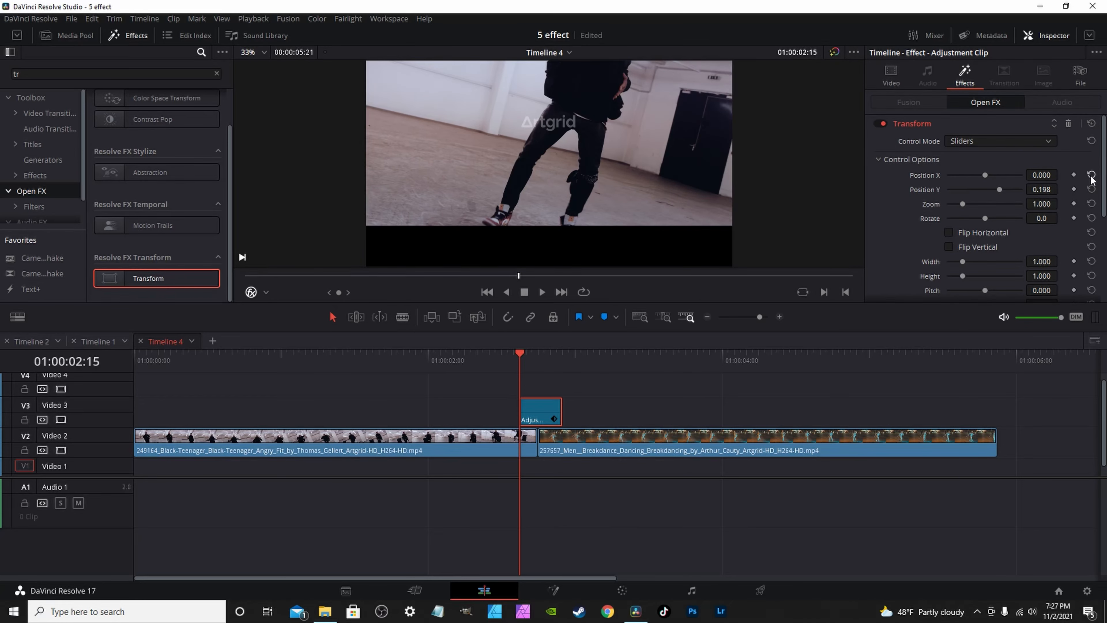
pyautogui.click(1091, 189)
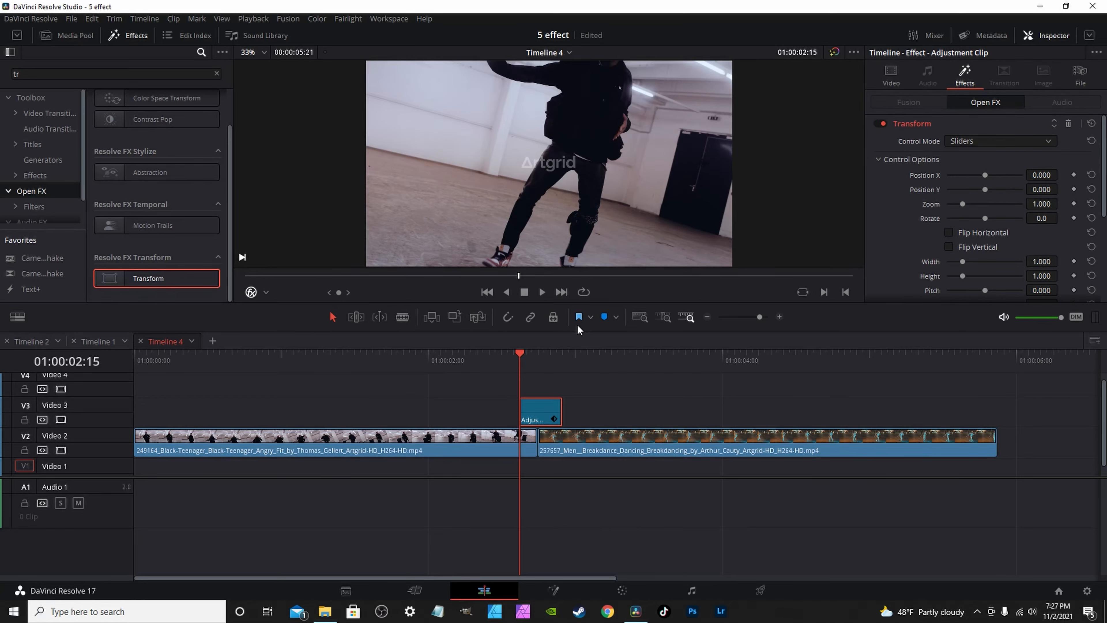
pyautogui.click(1073, 176)
pyautogui.moveTo(984, 189)
pyautogui.mouseDown()
pyautogui.moveTo(1004, 189)
pyautogui.moveTo(990, 189)
pyautogui.mouseUp()
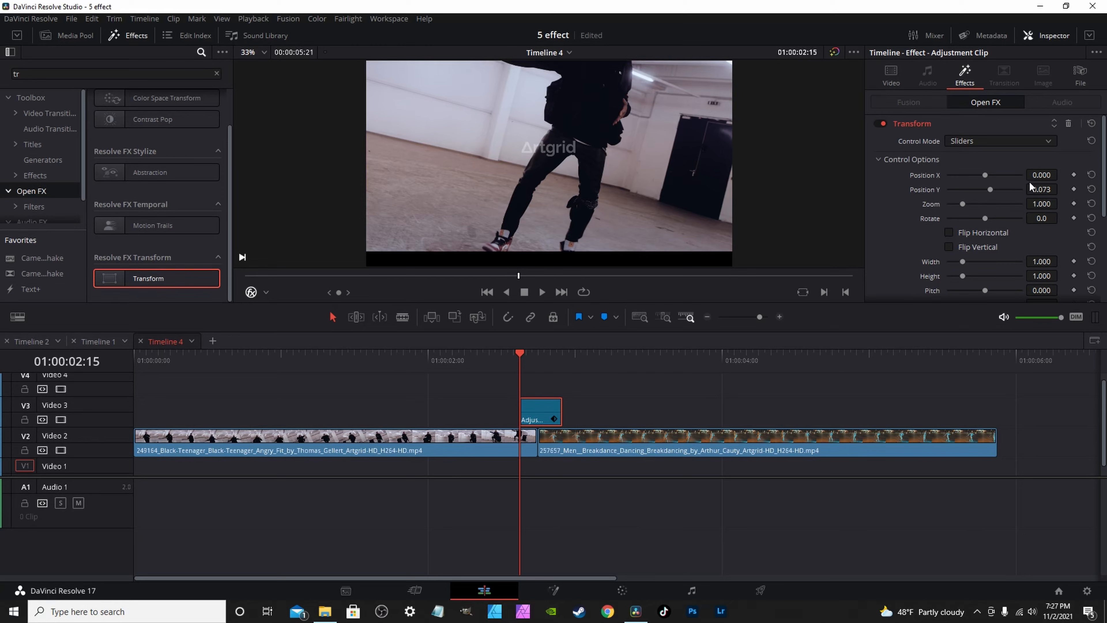
pyautogui.click(1091, 189)
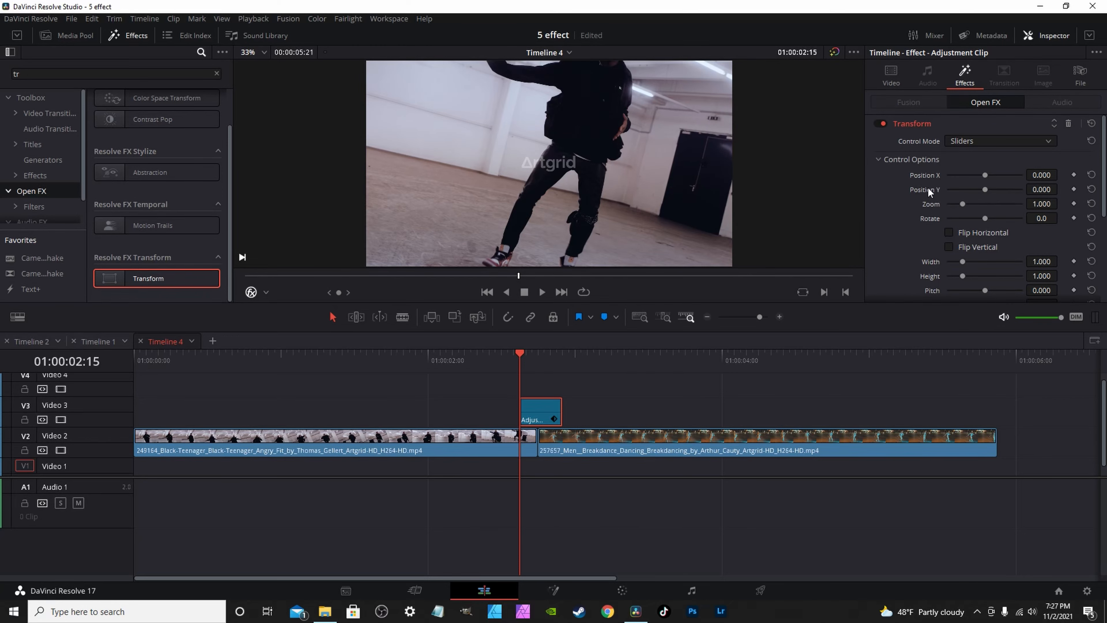
pyautogui.click(1073, 189)
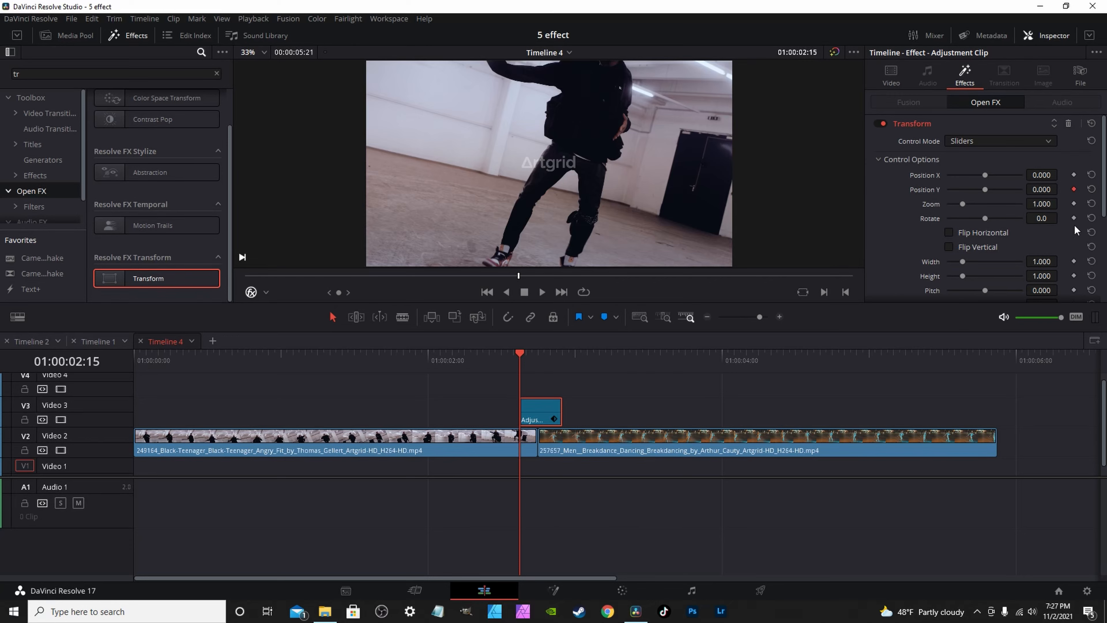
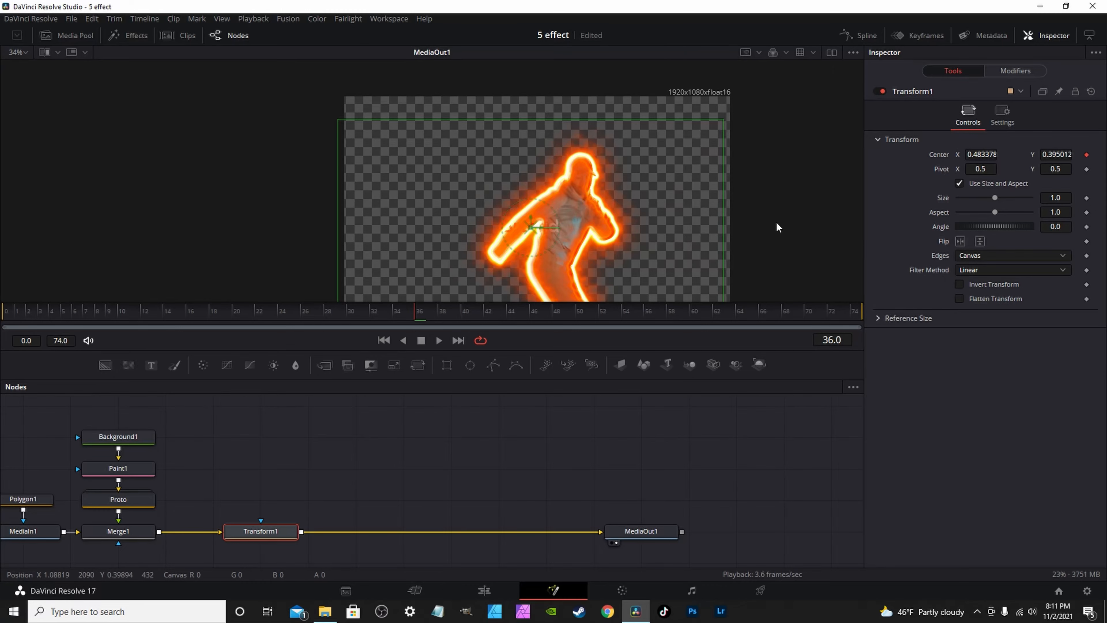
# Set the shake modifier's Random Seed to 14960 and preview the comp from frame 0.
pyautogui.click(1012, 71)
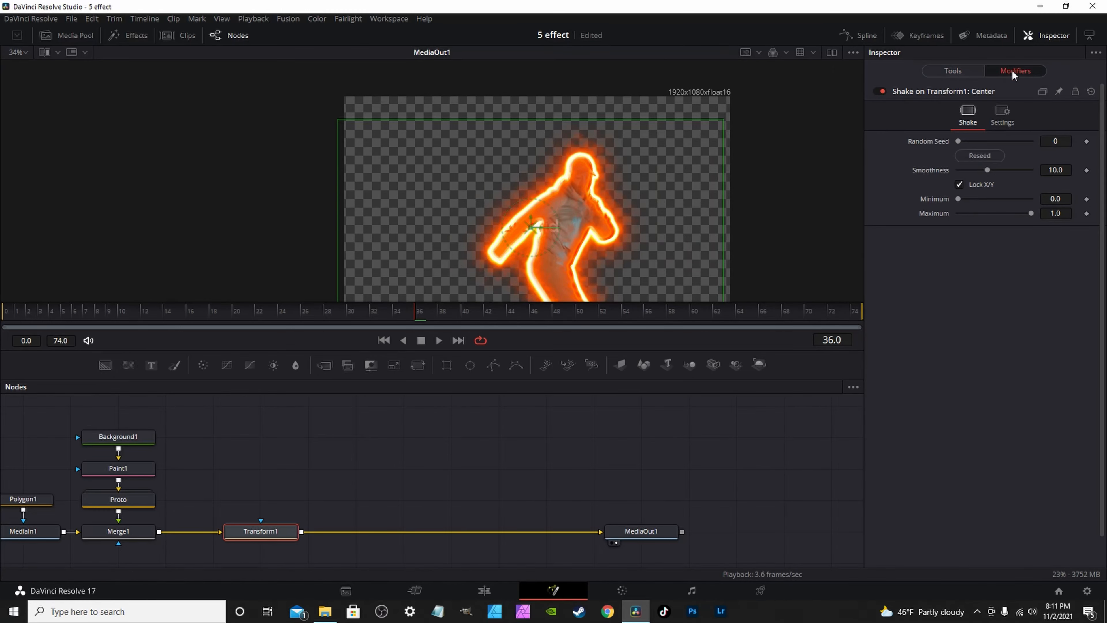
pyautogui.moveTo(958, 141); pyautogui.dragTo(992, 143)
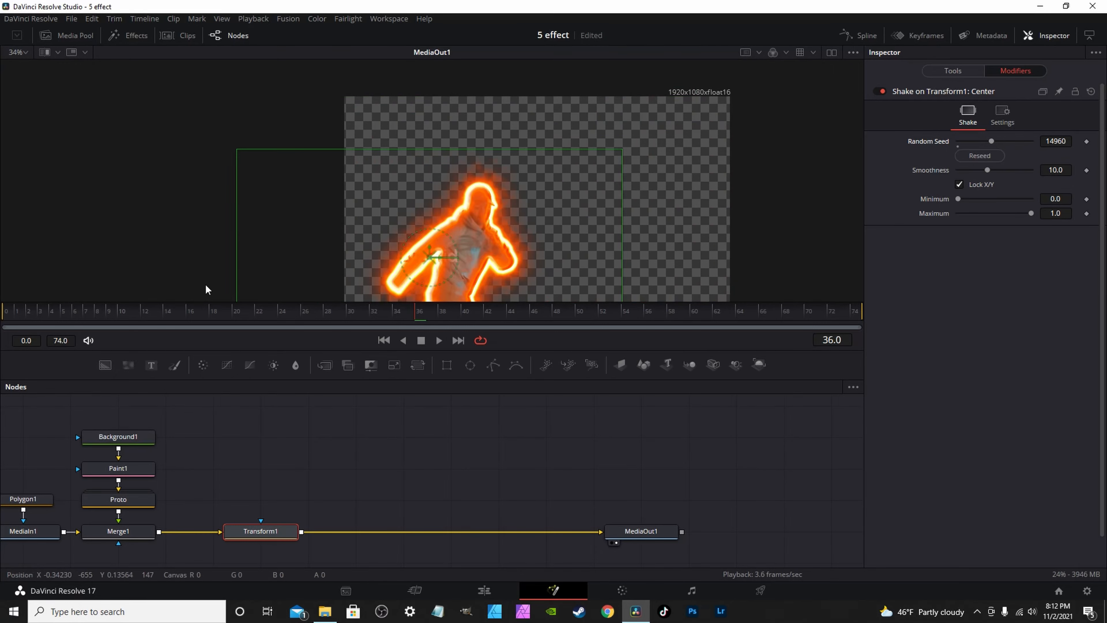
pyautogui.click(9, 317)
pyautogui.press('space')
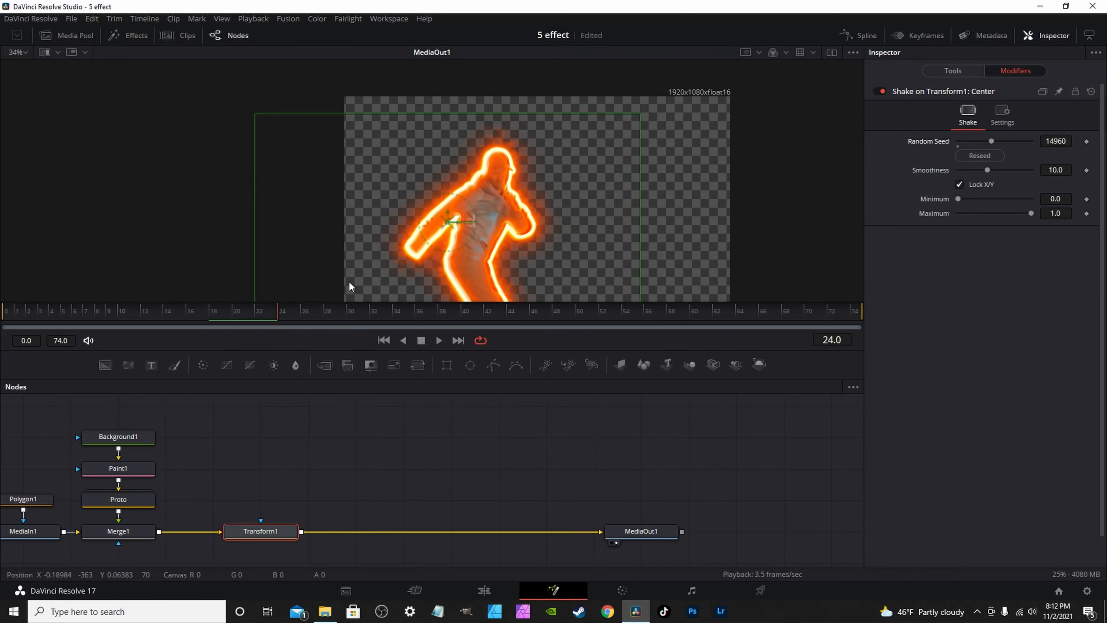
pyautogui.press('space')
# Raise the shake Smoothness to 16.34 and replay the comp from the start.
pyautogui.moveTo(988, 170); pyautogui.dragTo(1006, 169)
pyautogui.click(8, 310)
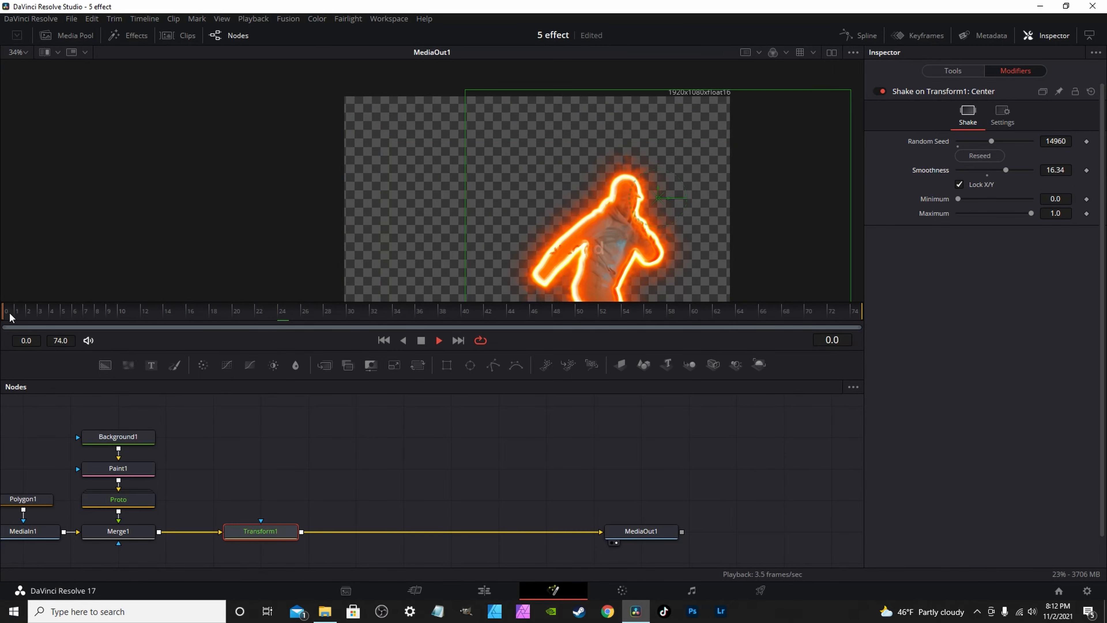
pyautogui.press('space')
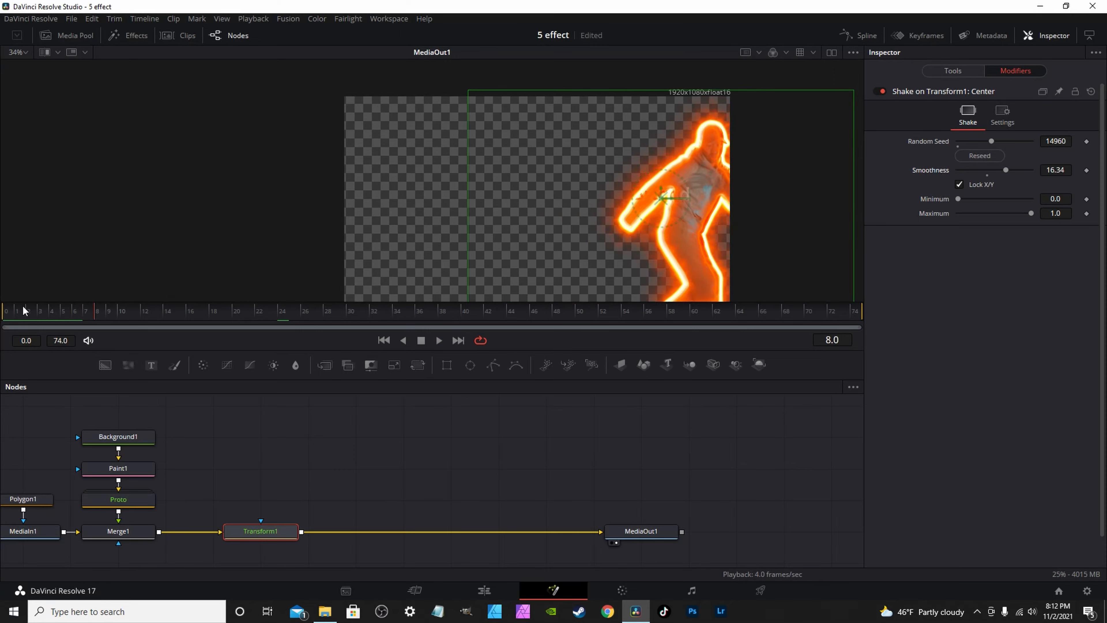
pyautogui.press('space')
# Change Fusion Clip 2's duration to 12 frames via Change Clip Duration, then reopen it in Fusion.
pyautogui.click(476, 591)
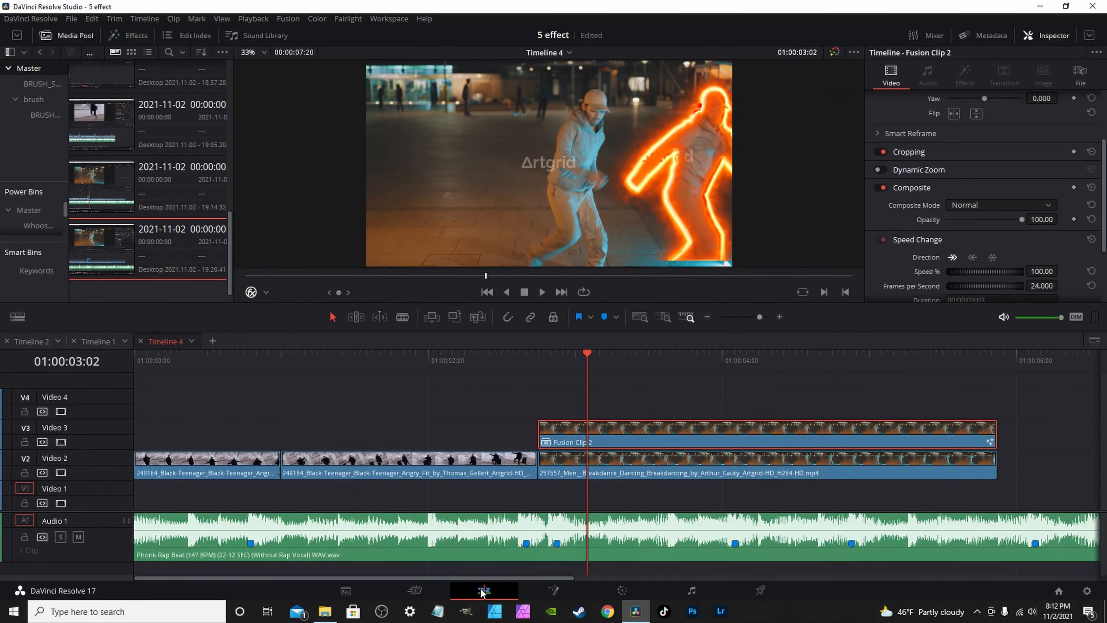
pyautogui.rightClick(689, 430)
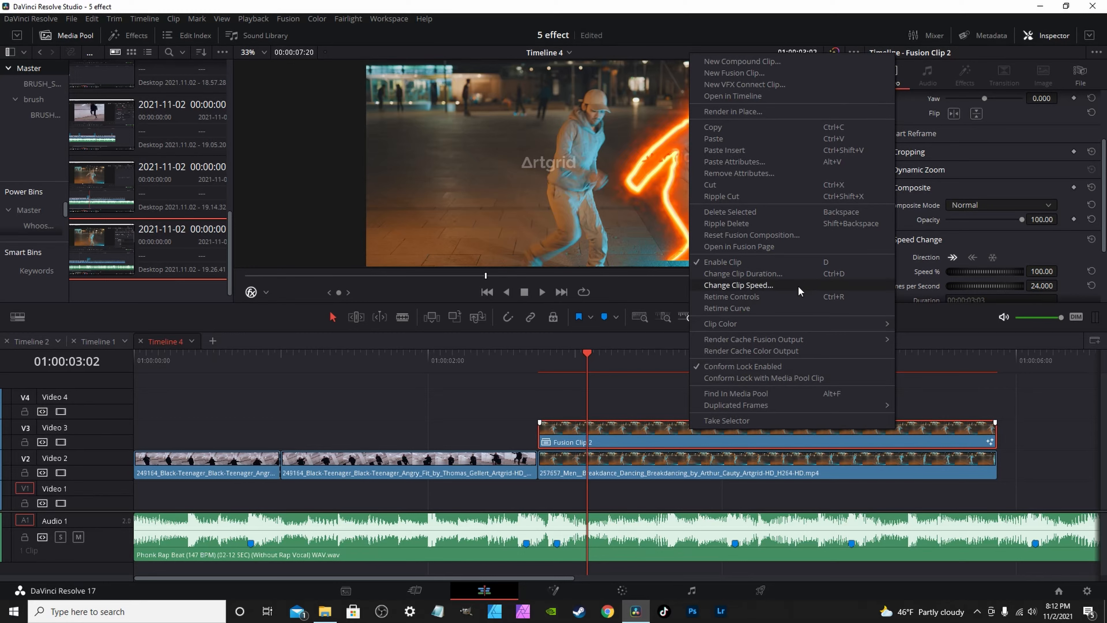
pyautogui.click(734, 274)
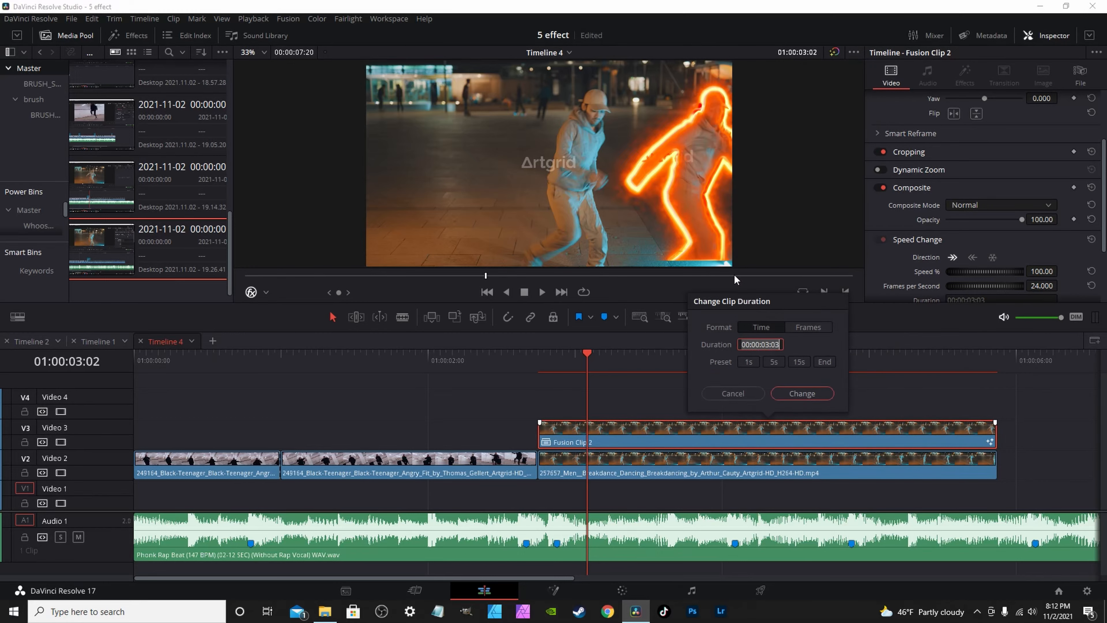
pyautogui.click(799, 327)
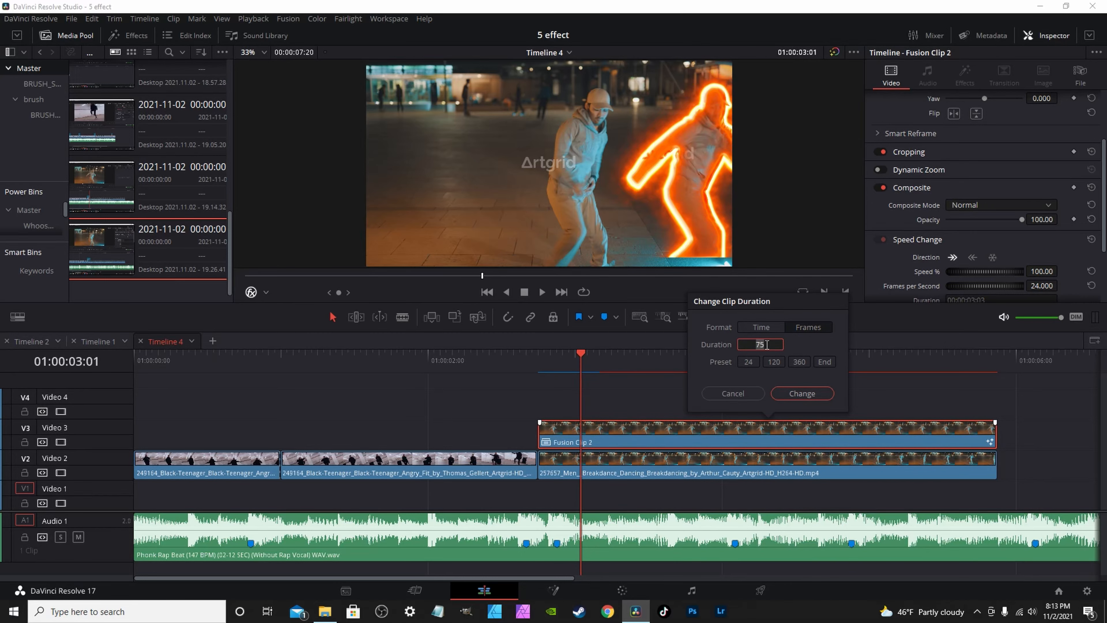
pyautogui.click(766, 346)
pyautogui.write('12')
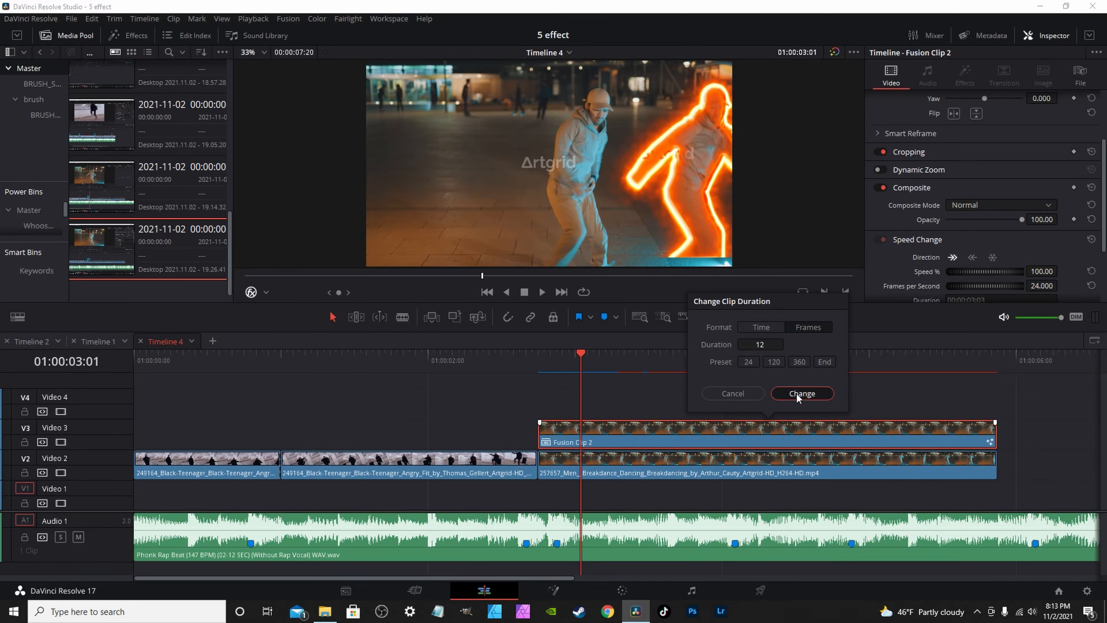
pyautogui.click(801, 393)
pyautogui.moveTo(573, 352)
pyautogui.mouseDown()
pyautogui.moveTo(531, 354)
pyautogui.moveTo(580, 355)
pyautogui.mouseUp()
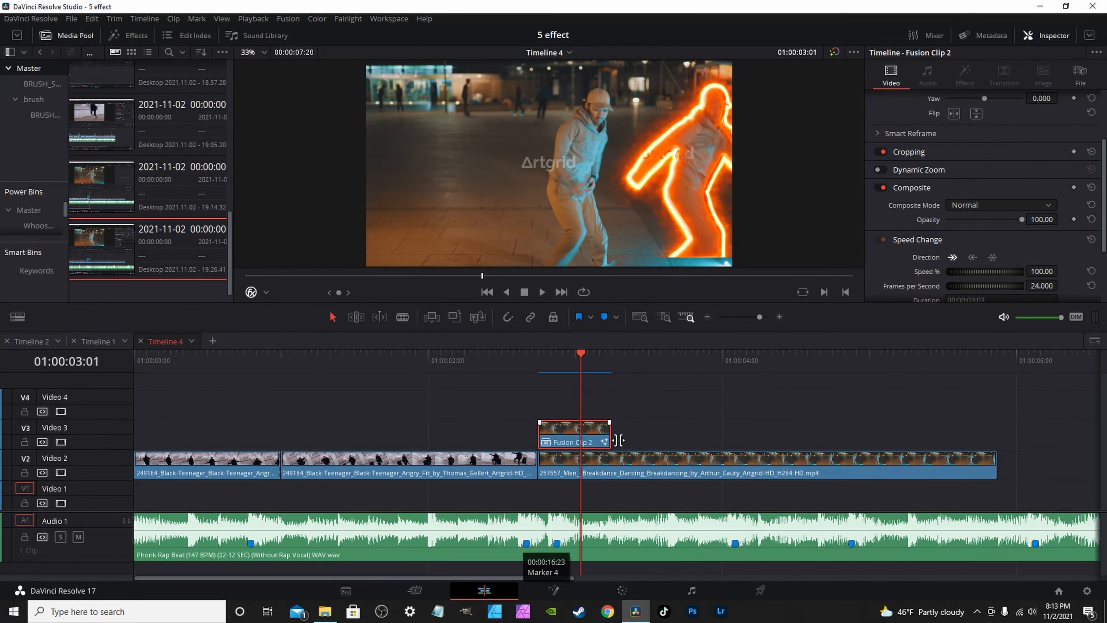
pyautogui.click(554, 591)
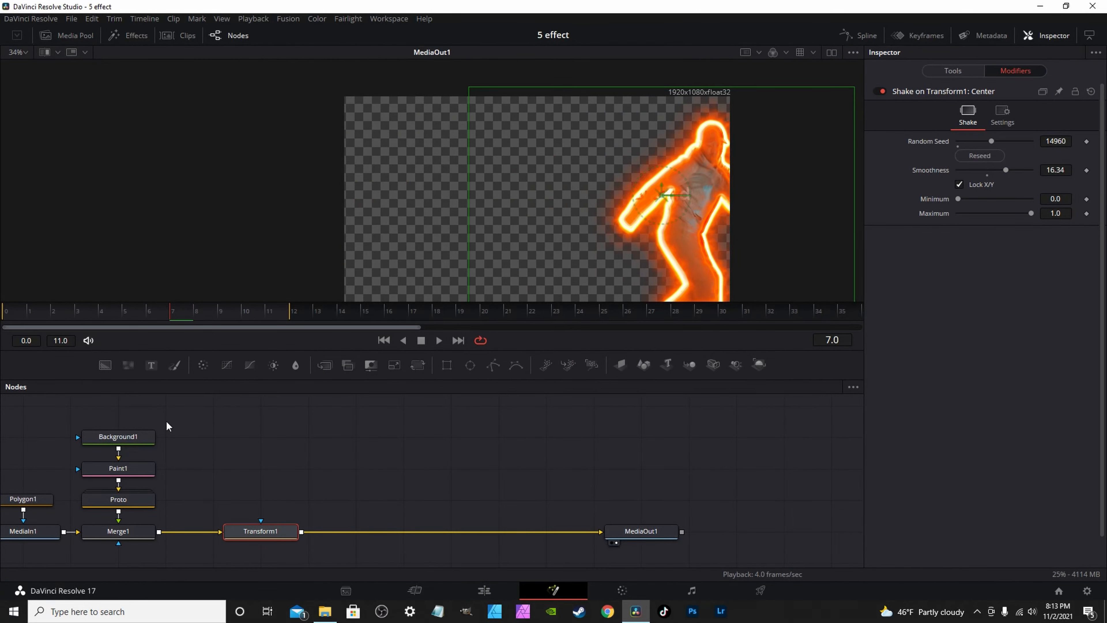
# Give the shake Random Seed 27610, uncheck Lock X/Y, and drop Smoothness to 0.001 while previewing.
pyautogui.moveTo(154, 311); pyautogui.dragTo(15, 314)
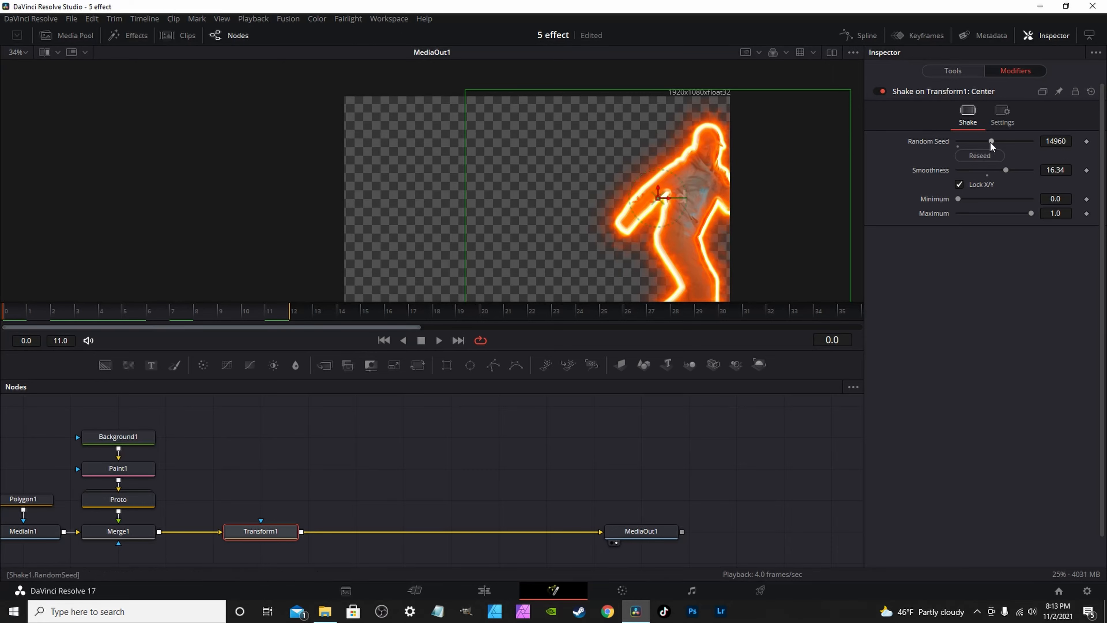
pyautogui.moveTo(990, 141); pyautogui.dragTo(1020, 144)
pyautogui.press('space')
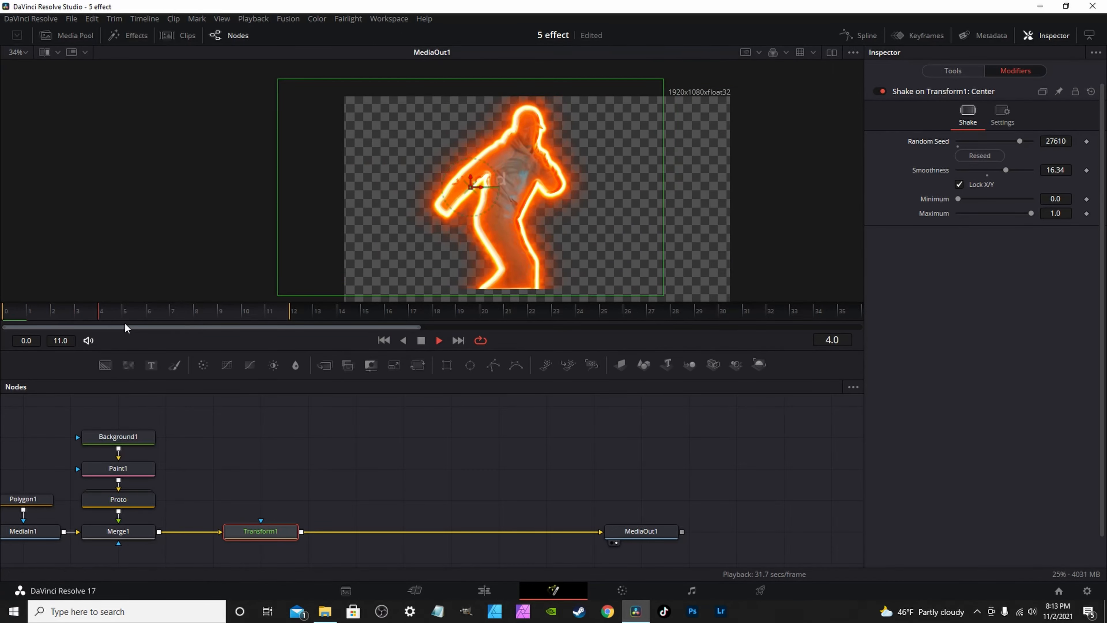
pyautogui.click(959, 185)
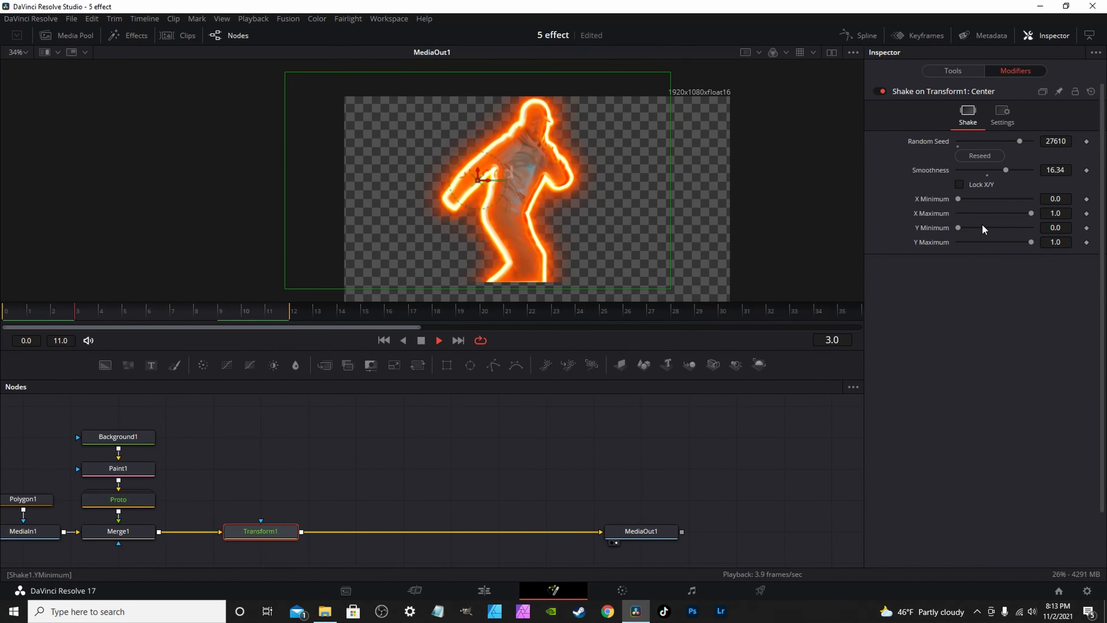
pyautogui.moveTo(1005, 171); pyautogui.dragTo(958, 171)
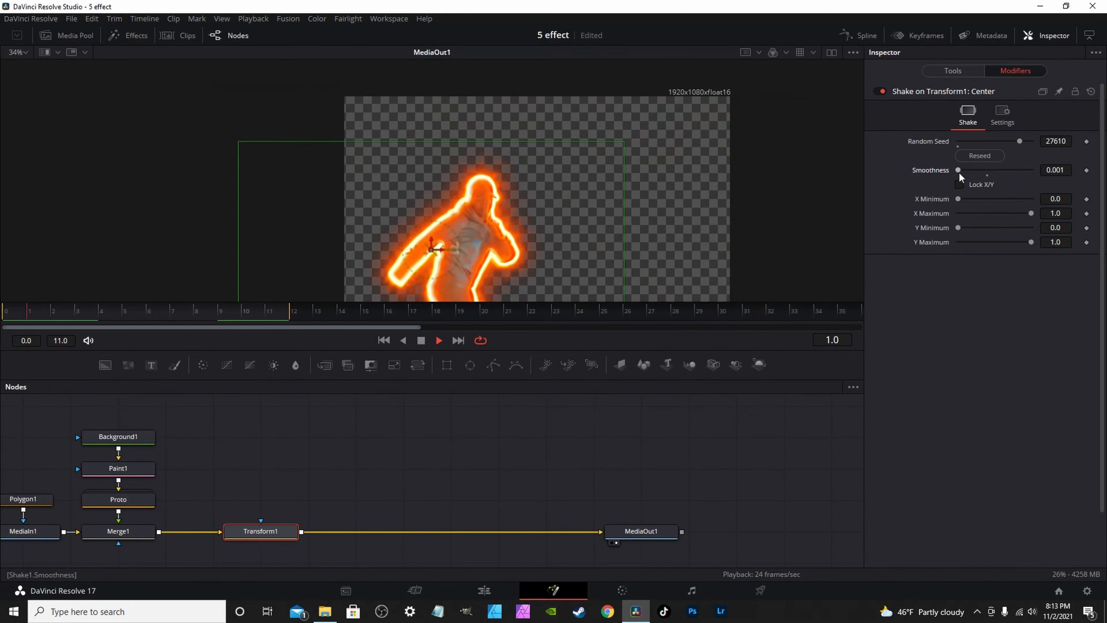
pyautogui.press('space')
# Slide Fusion Clip 2 earlier on Video 3 so it ends at the breakdance cut, then reopen it in Fusion.
pyautogui.click(483, 589)
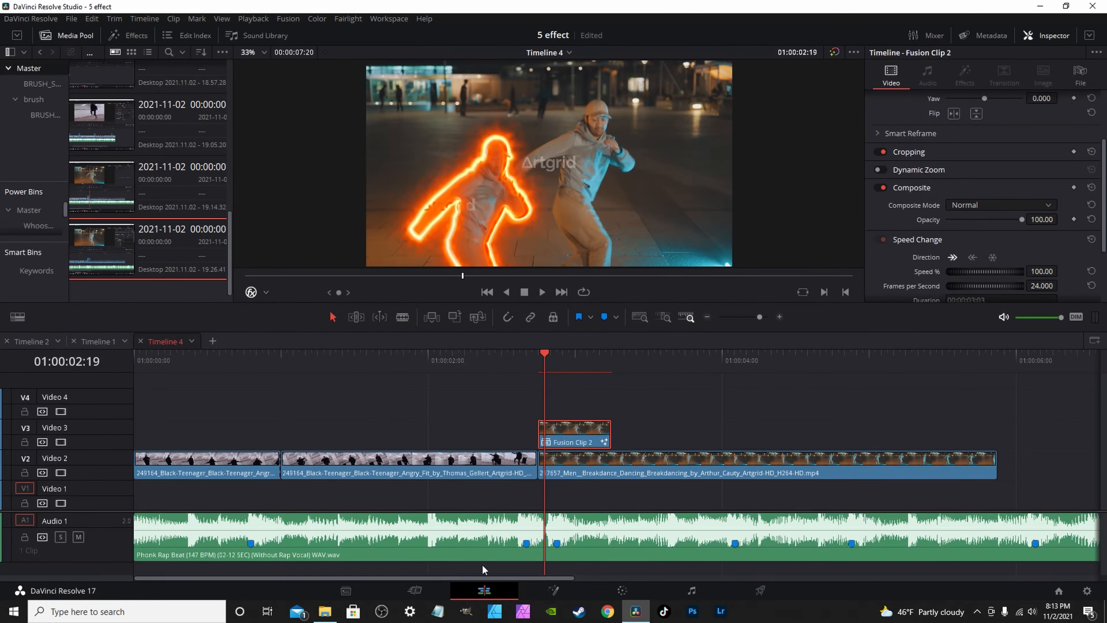
pyautogui.click(532, 355)
pyautogui.press('space')
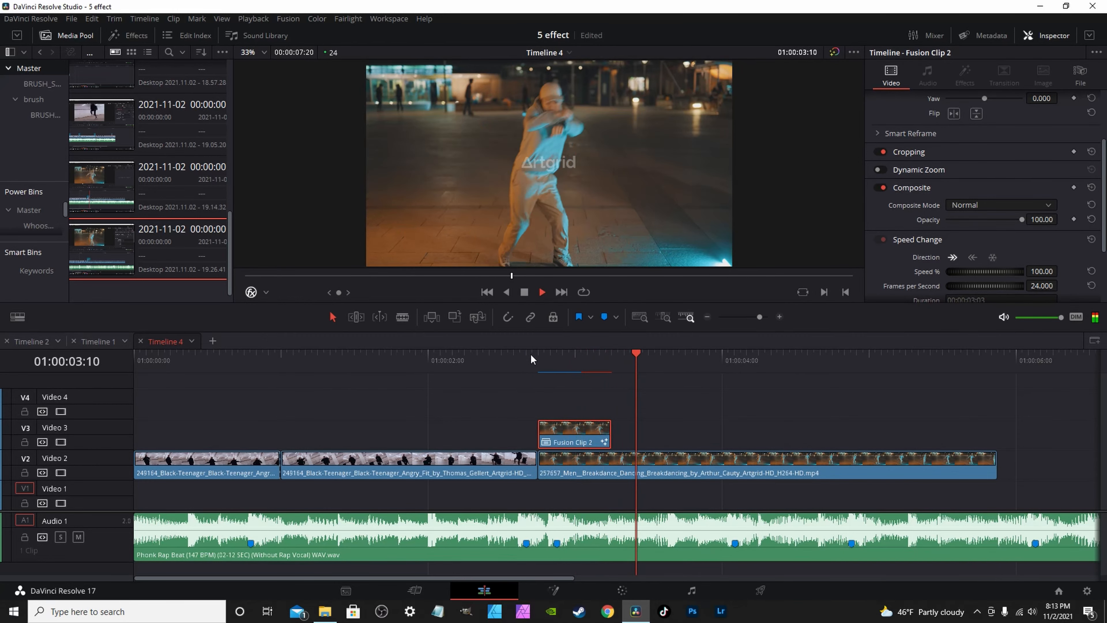
pyautogui.click(531, 357)
pyautogui.moveTo(566, 442); pyautogui.dragTo(486, 442)
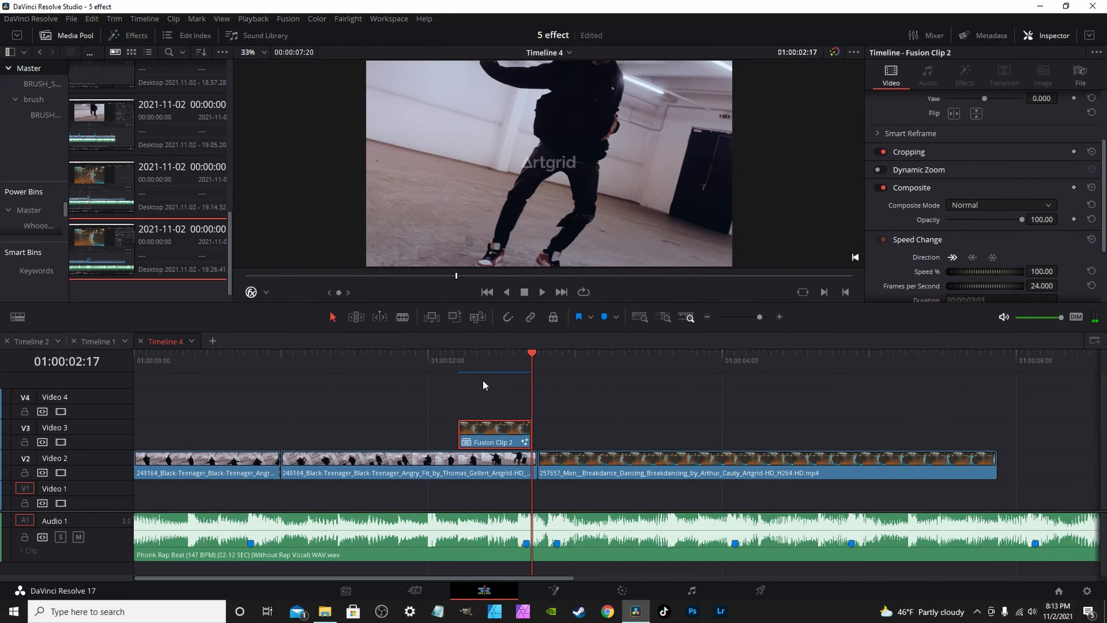
pyautogui.click(471, 358)
pyautogui.press('space')
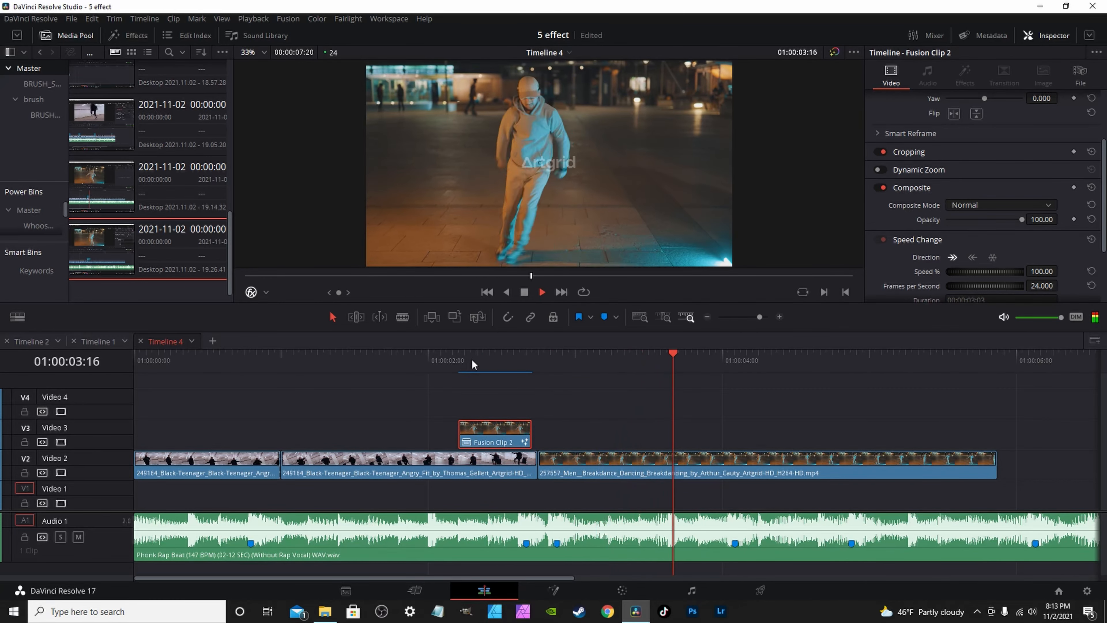
pyautogui.click(527, 357)
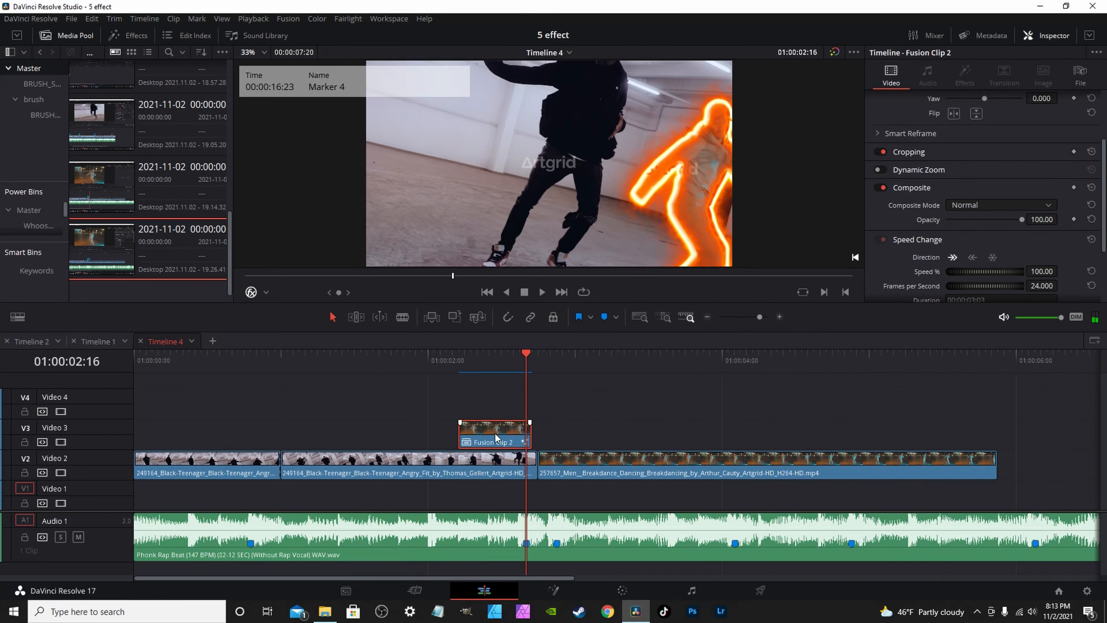
pyautogui.moveTo(495, 433); pyautogui.dragTo(505, 433)
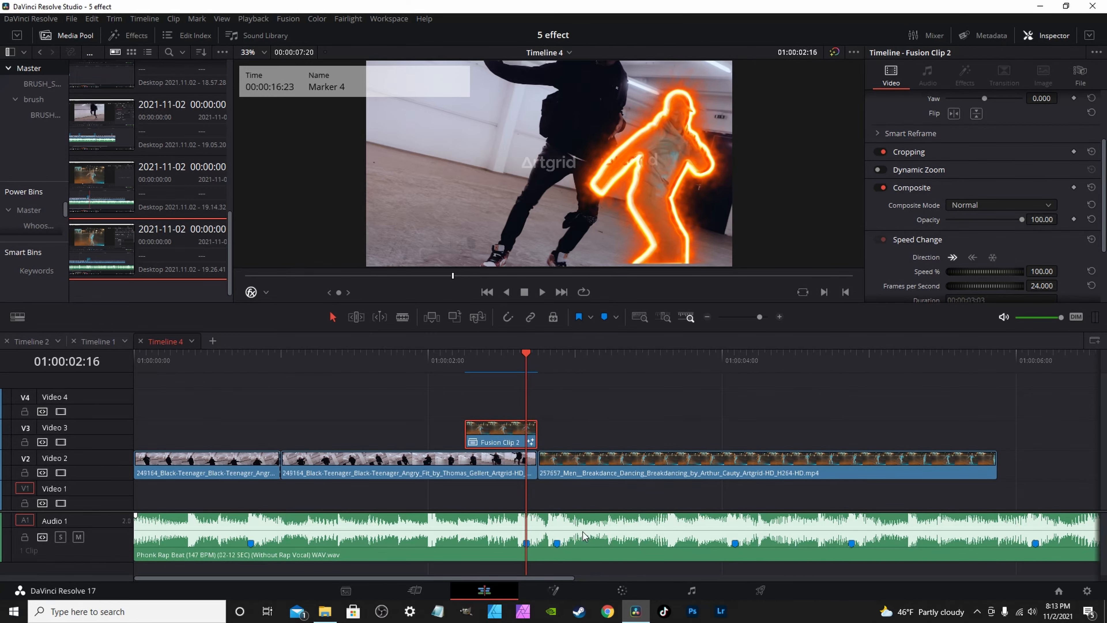
pyautogui.click(554, 590)
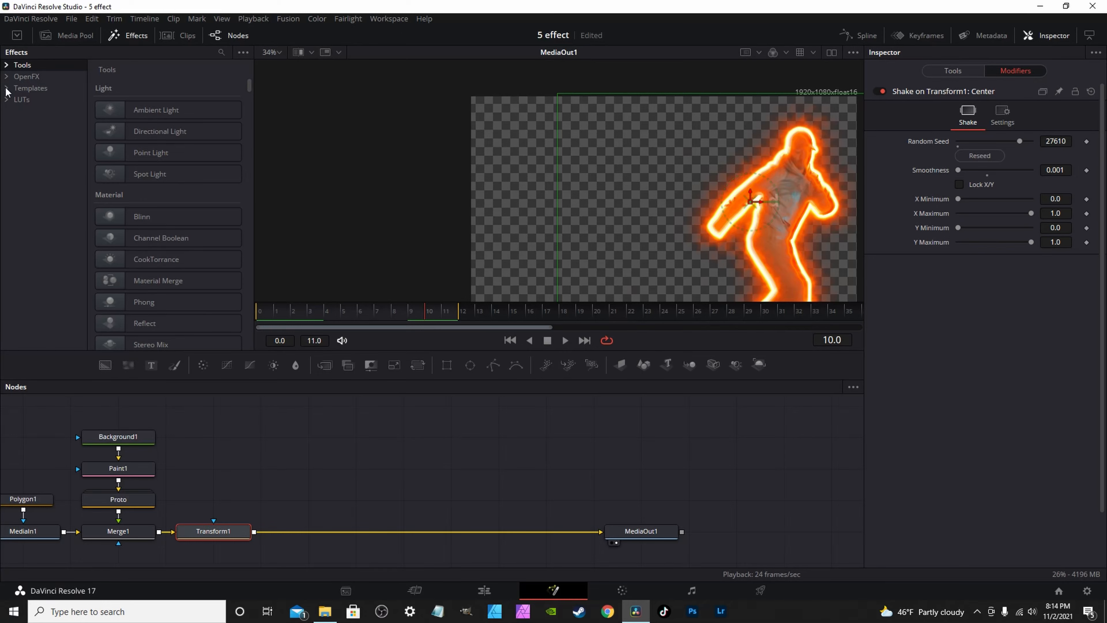
# Add the Digital Glitch template after the transform with Glitch Width 0.64 and Height 0.34.
pyautogui.click(32, 89)
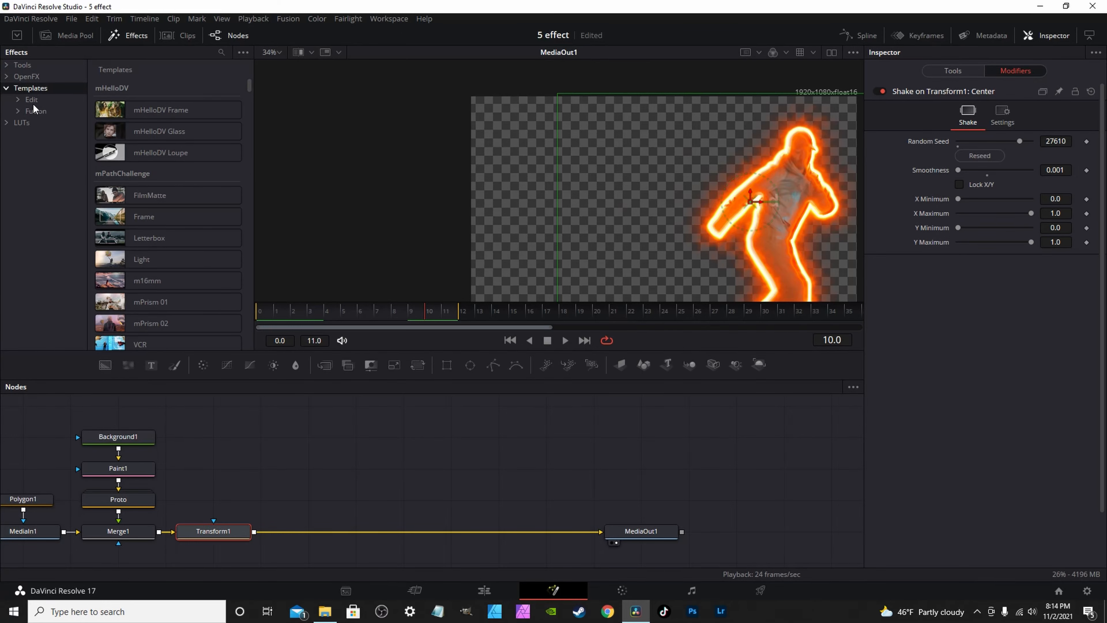
pyautogui.scroll(5, 154, 174)
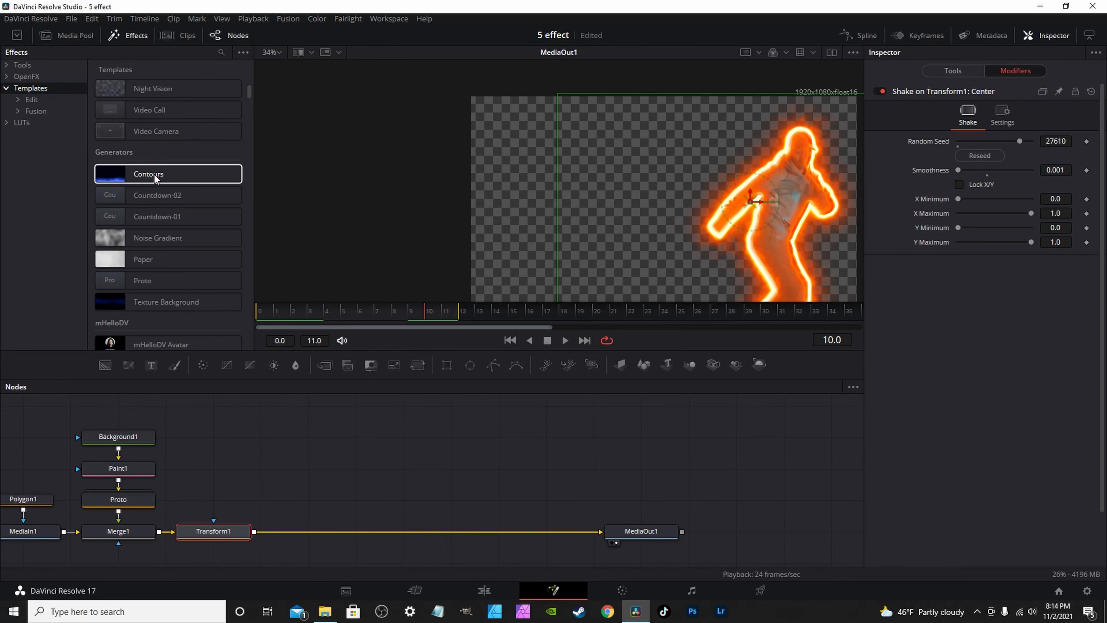
pyautogui.scroll(5, 153, 180)
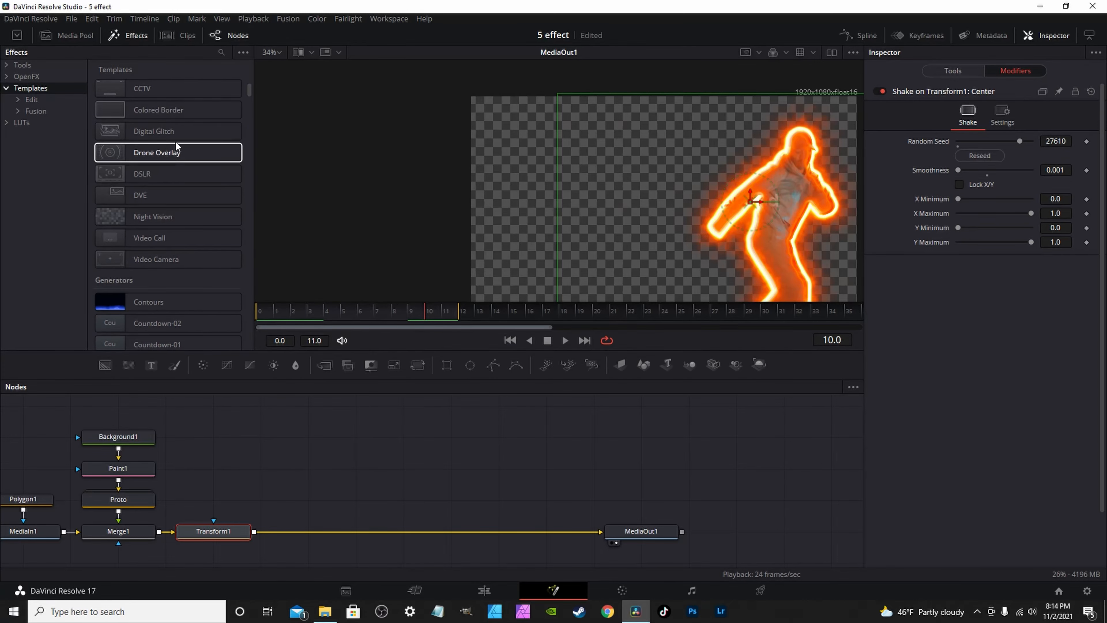
pyautogui.click(152, 131)
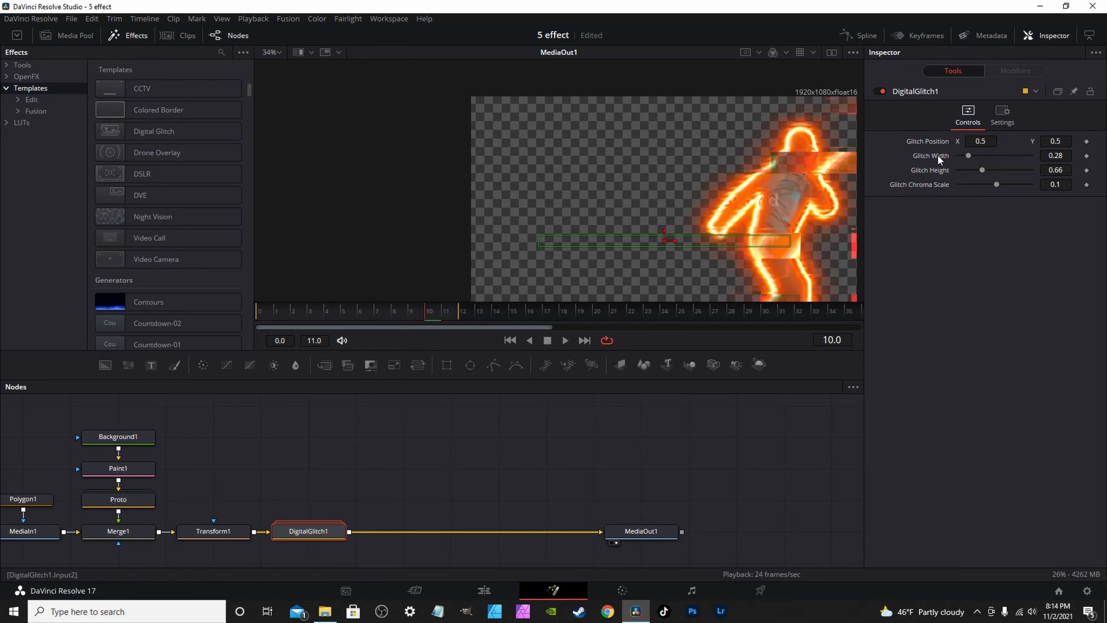
pyautogui.moveTo(966, 156); pyautogui.dragTo(1004, 184)
# Set the glitch Chroma Scale to 0.48 and preview it back on the timeline.
pyautogui.click(258, 317)
pyautogui.press('space')
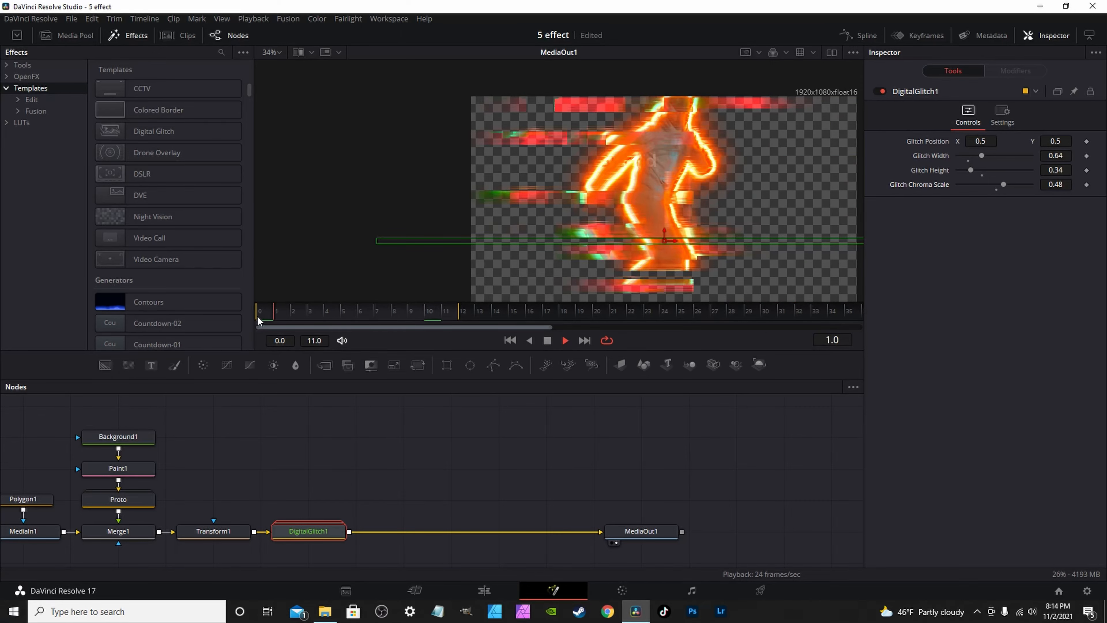
pyautogui.press('XF86AudioLowerVolume')
pyautogui.press('XF86AudioLowerVolume')
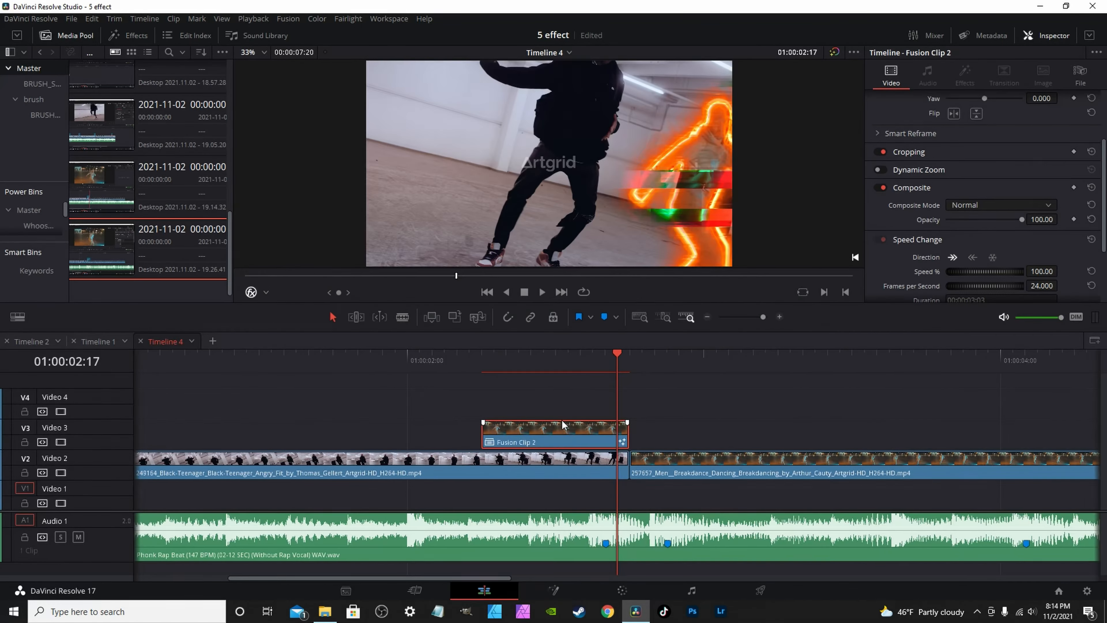
pyautogui.scroll(1, 566, 425)
pyautogui.press('Right')
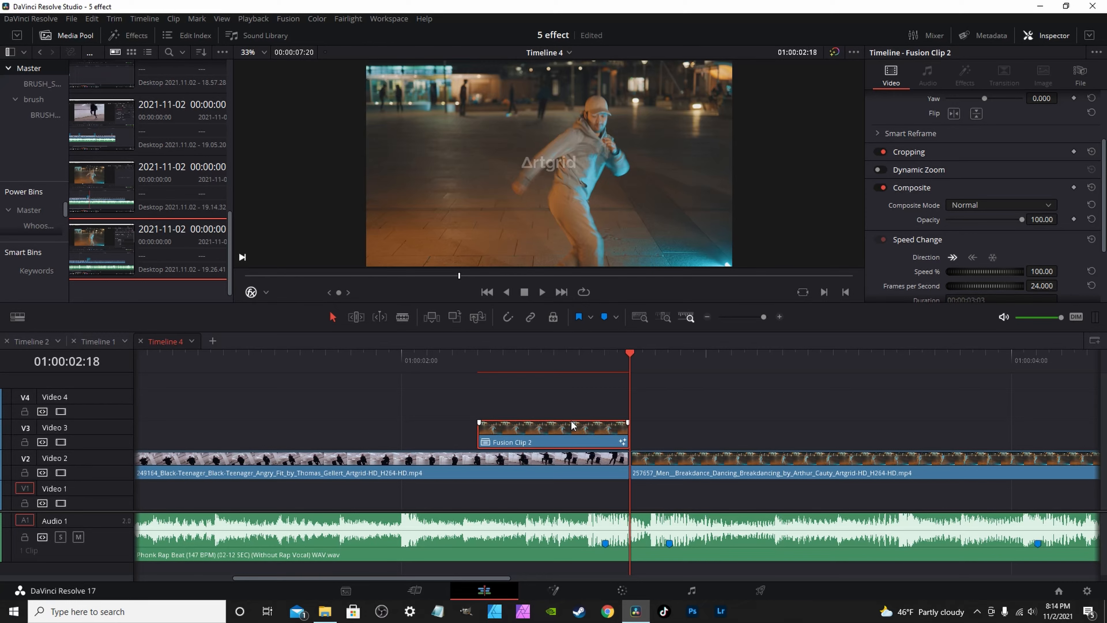
# Blade Fusion Clip 2 one frame back, shift the short end piece one frame later and lengthen it.
pyautogui.press('Left')
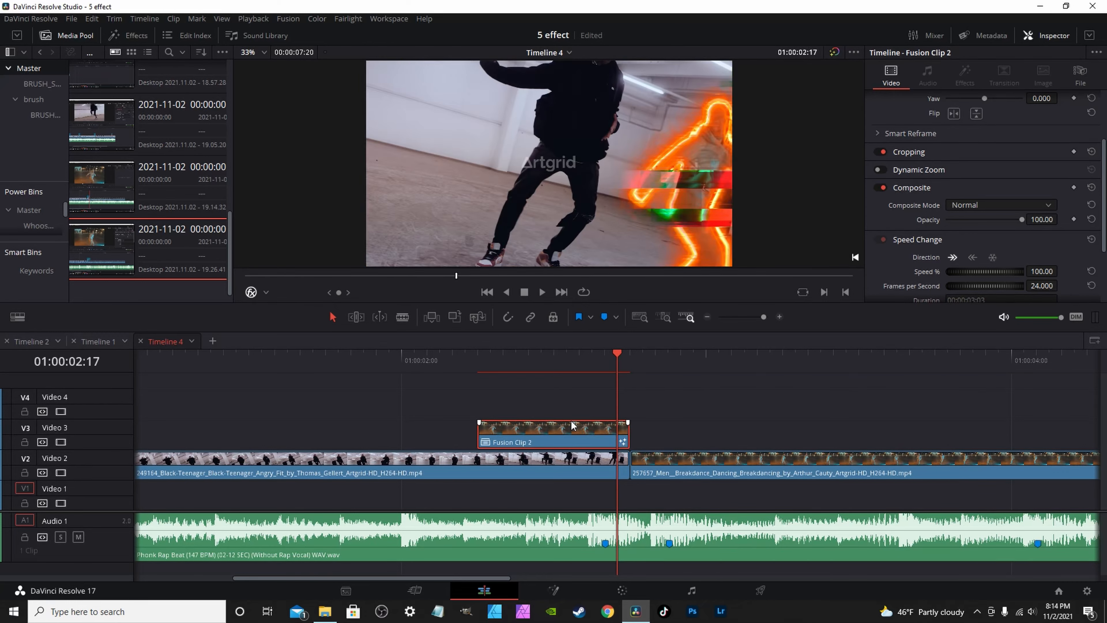
pyautogui.hotkey('ctrl', 'b')
pyautogui.click(624, 440)
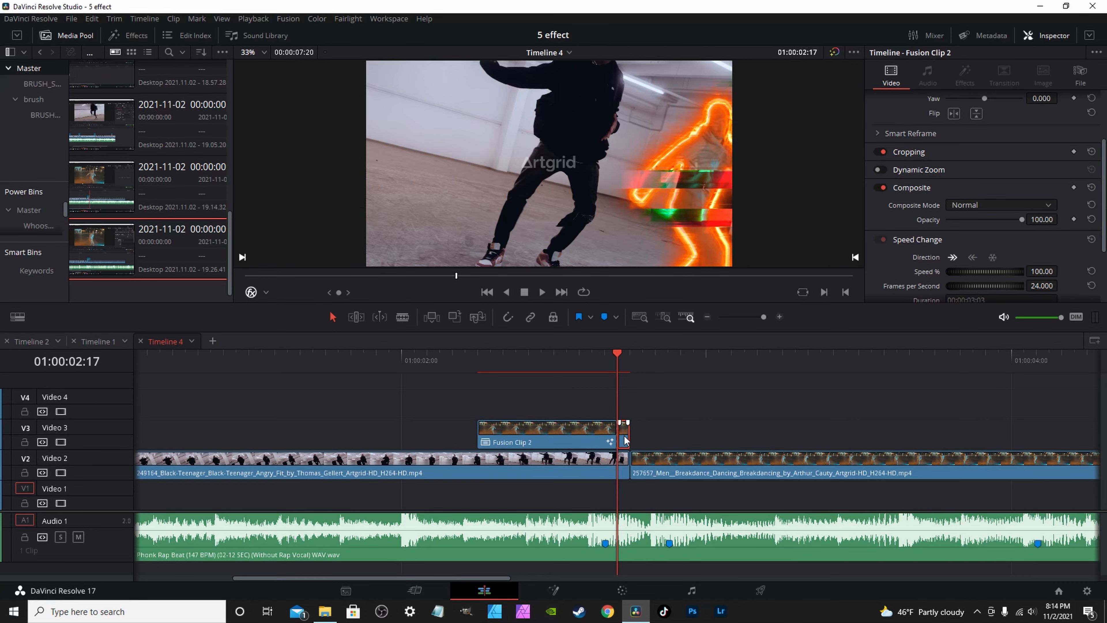
pyautogui.moveTo(631, 437); pyautogui.dragTo(639, 438)
pyautogui.click(641, 356)
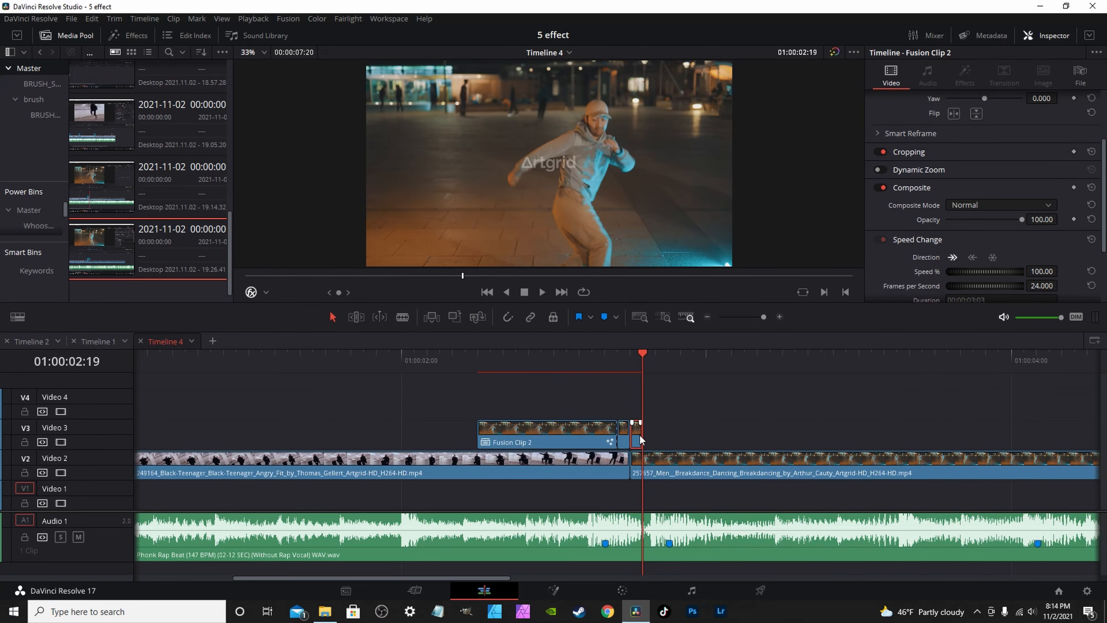
pyautogui.scroll(3, 640, 438)
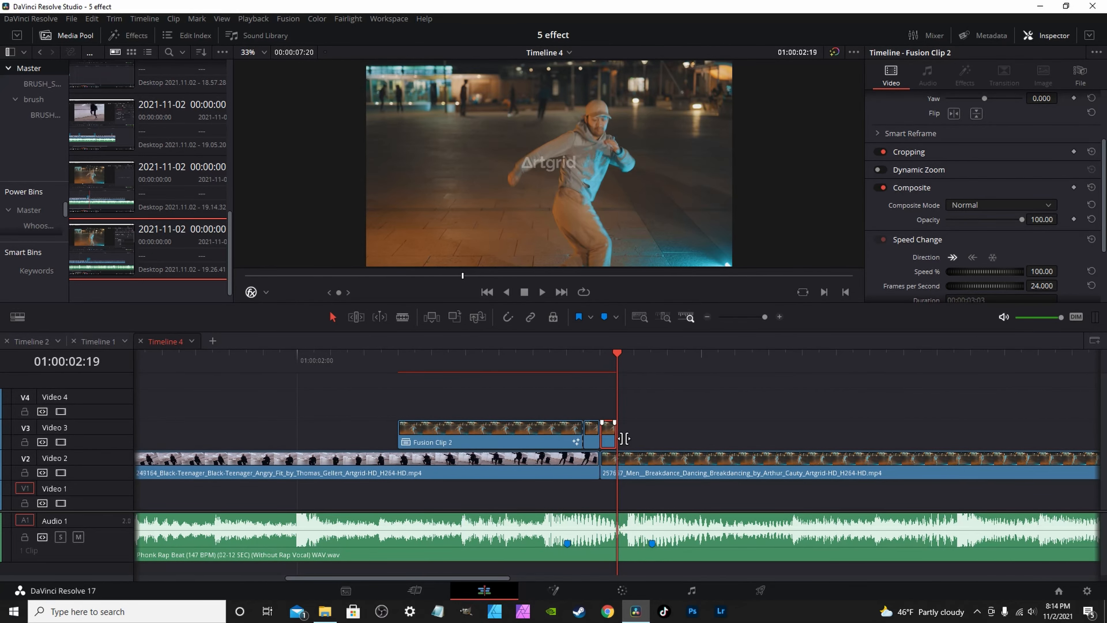
pyautogui.moveTo(623, 438); pyautogui.dragTo(636, 409)
pyautogui.moveTo(617, 360); pyautogui.dragTo(608, 362)
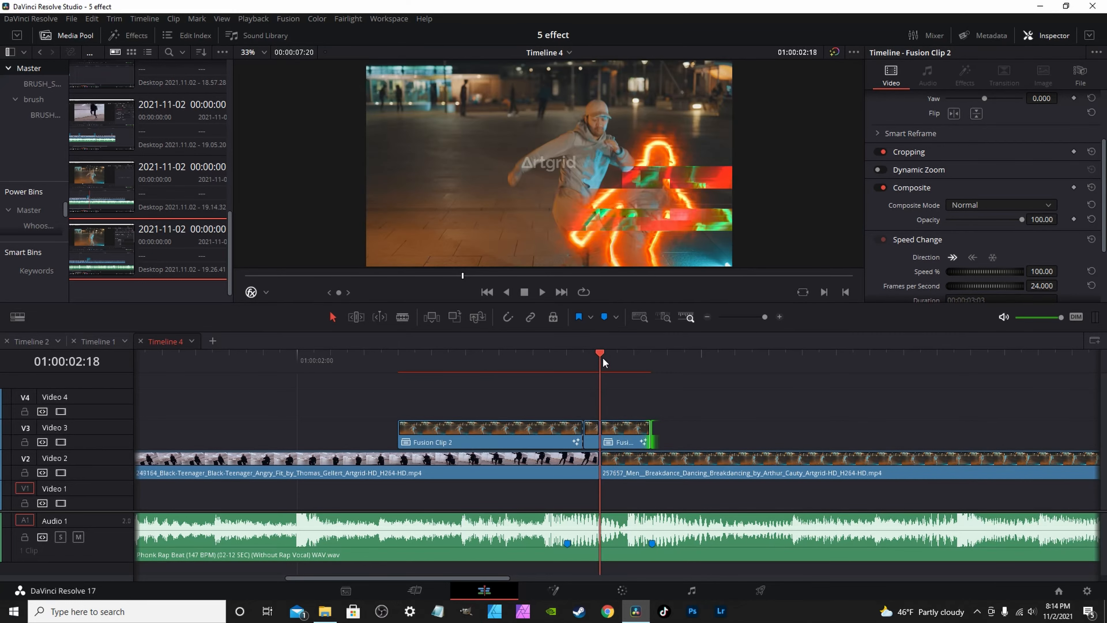
# Open the short Fusion clip and delete its Transform1 and DigitalGlitch1 nodes.
pyautogui.click(633, 432)
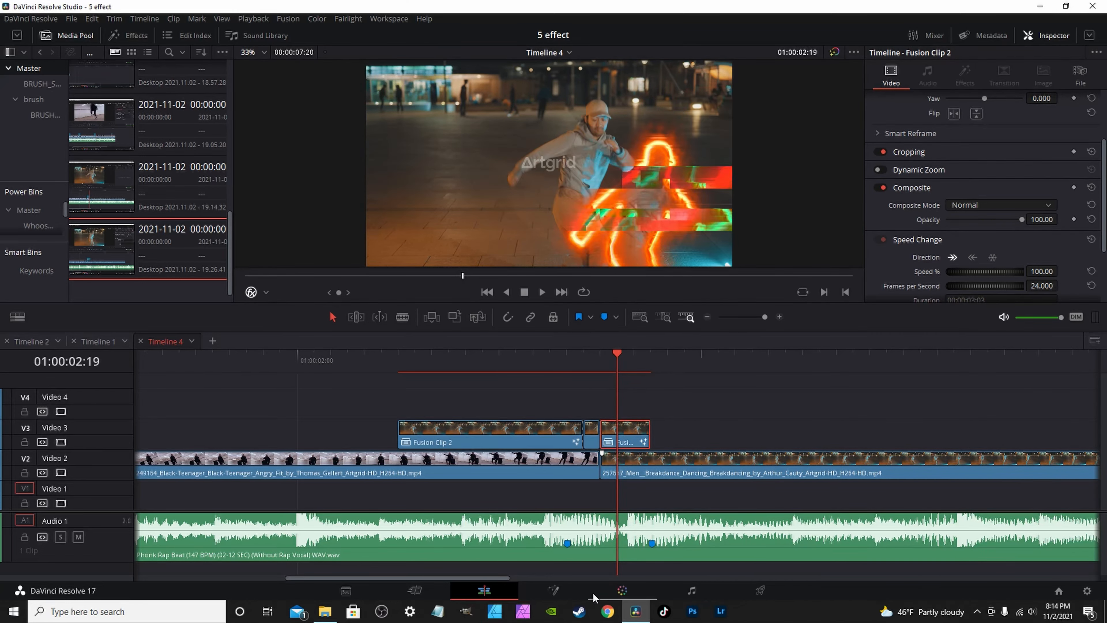
pyautogui.click(554, 590)
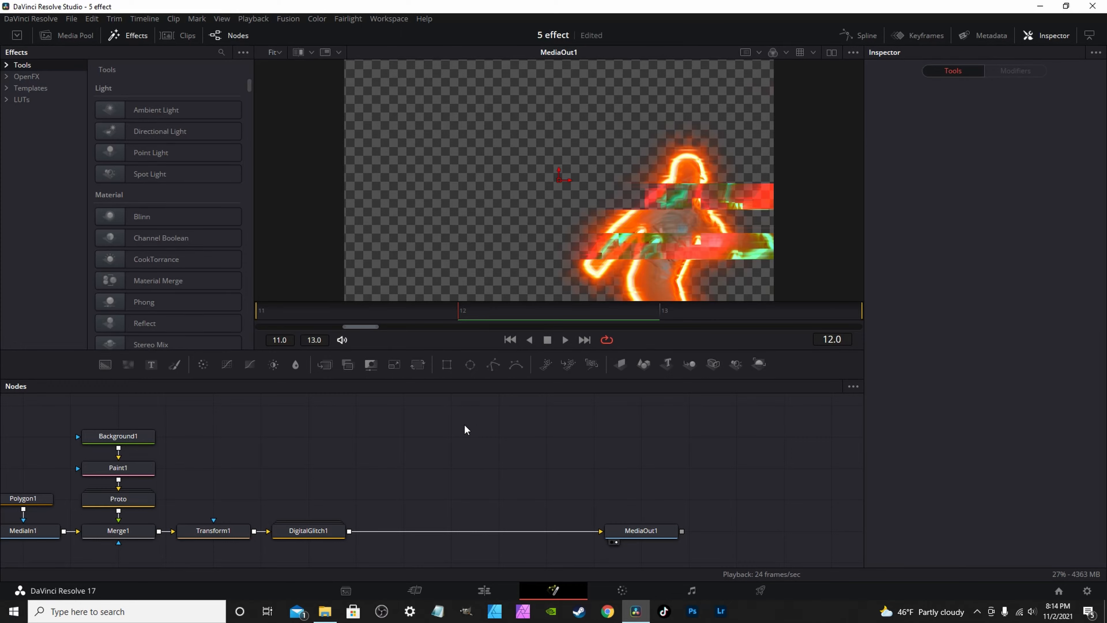
pyautogui.moveTo(613, 561); pyautogui.dragTo(421, 480)
pyautogui.press('Delete')
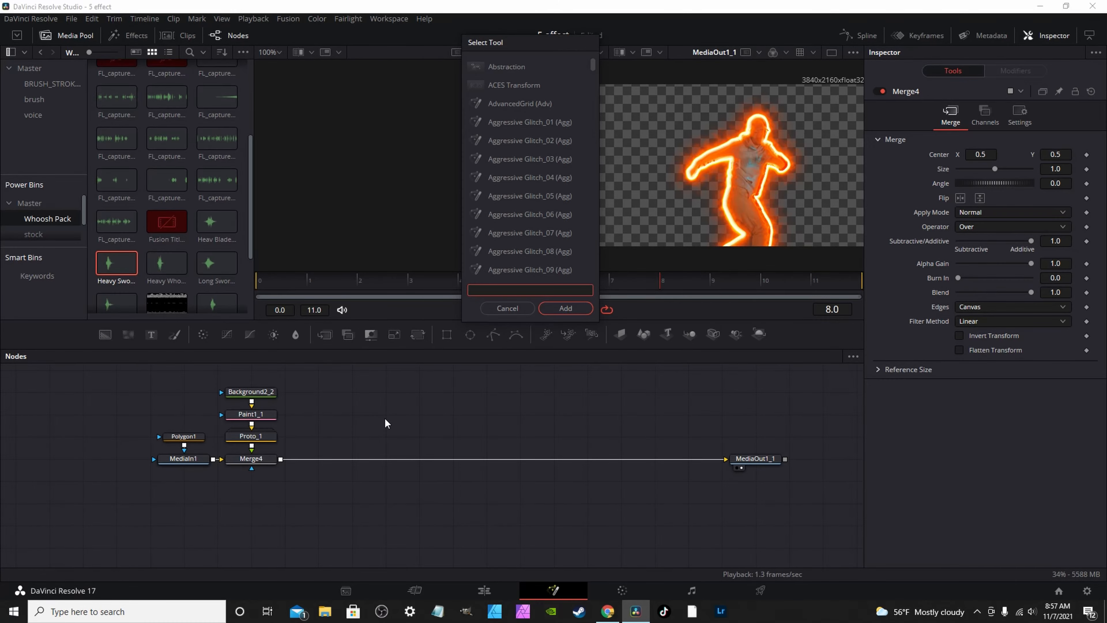
# Add a Transform node on the Merge4–MediaOut1_1 link and switch to the single-viewer layout.
pyautogui.write('tr')
pyautogui.click(504, 177)
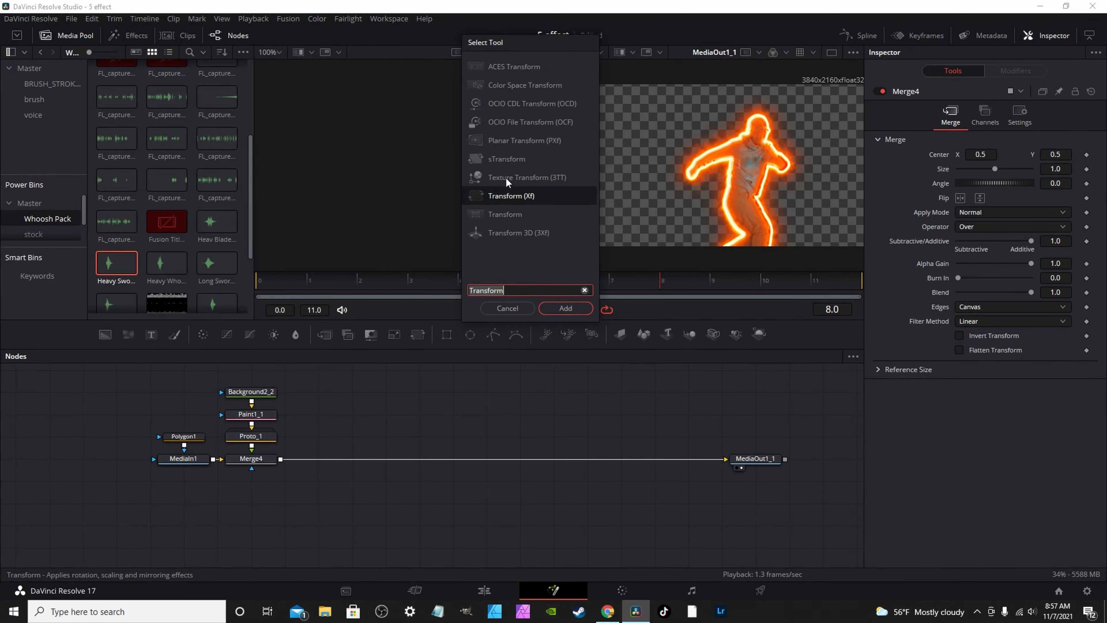
pyautogui.click(574, 308)
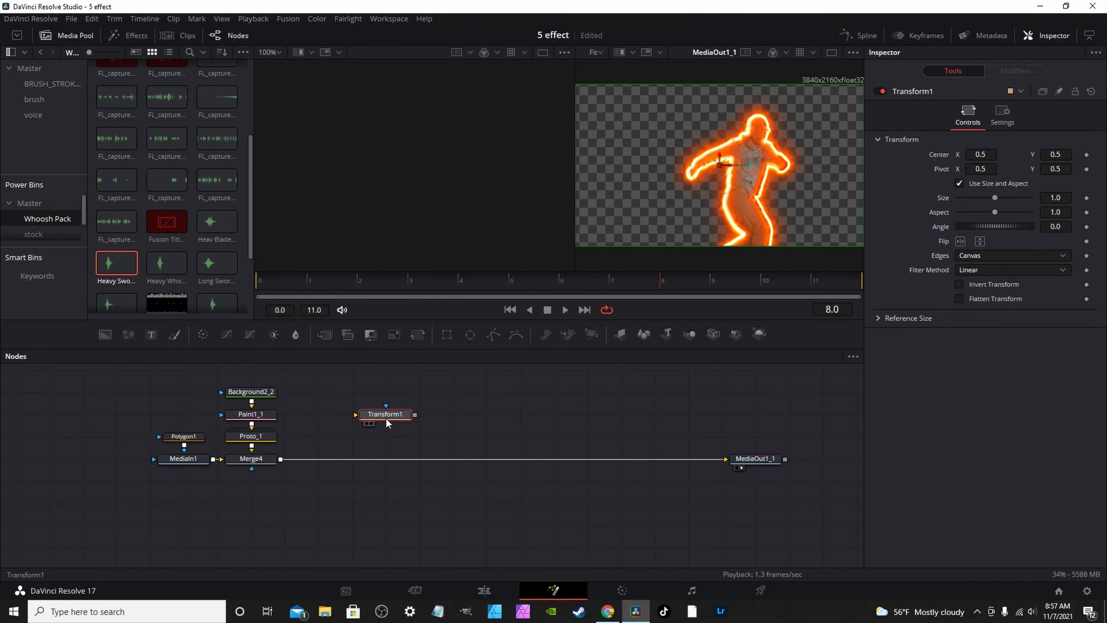
pyautogui.moveTo(352, 476); pyautogui.dragTo(378, 455)
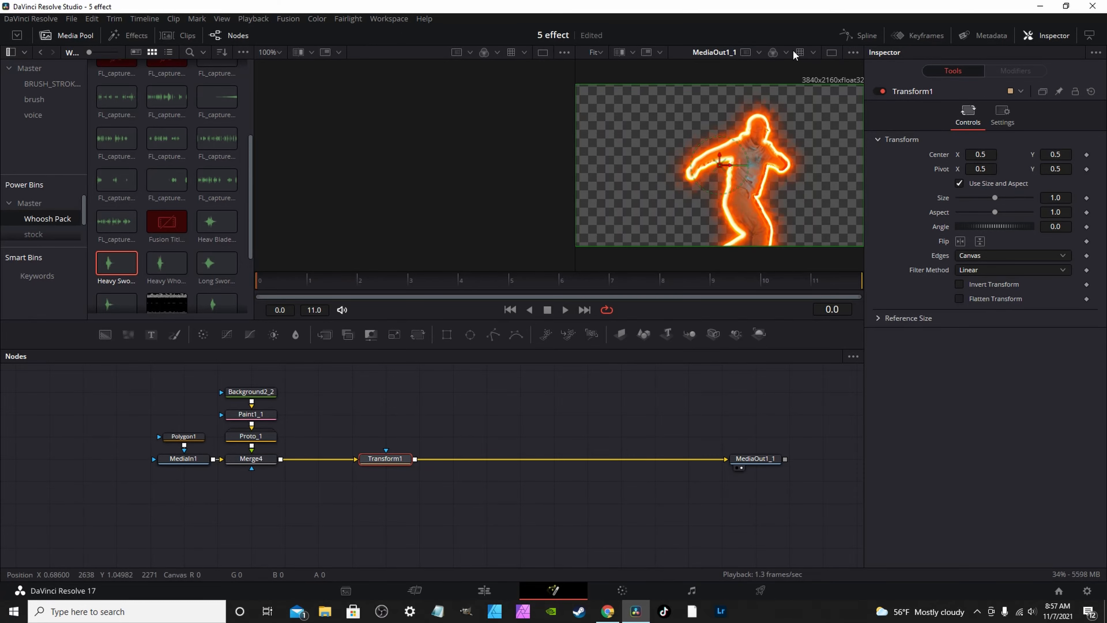
pyautogui.click(830, 53)
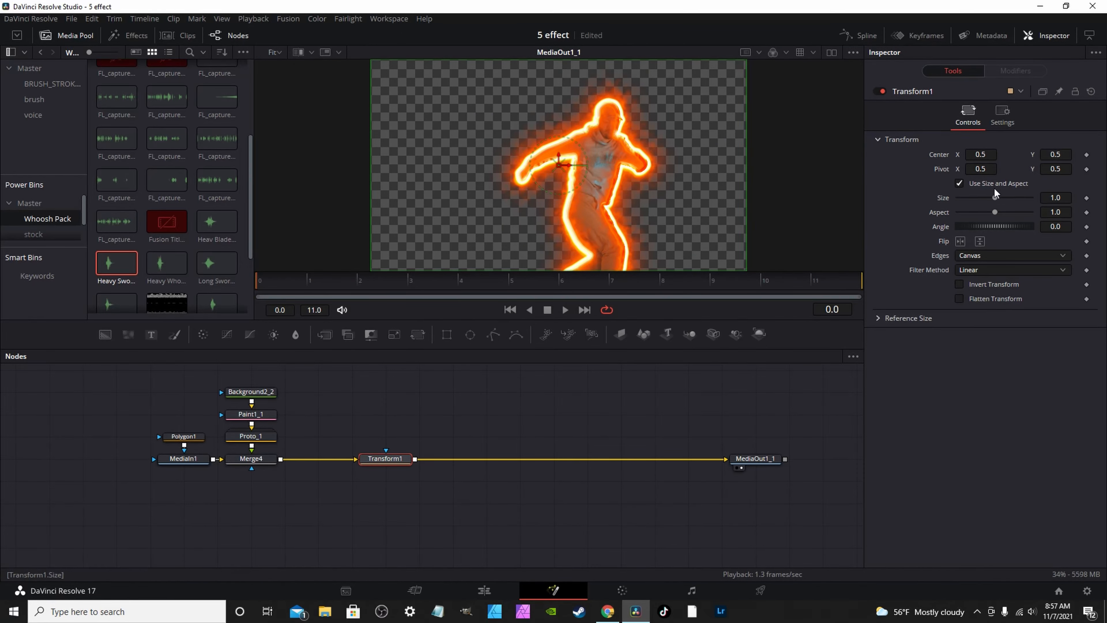
# Keyframe Transform1 Center from off-screen right (X 1.32) at frame 0 back to 0.5 at frame 11.
pyautogui.click(1088, 156)
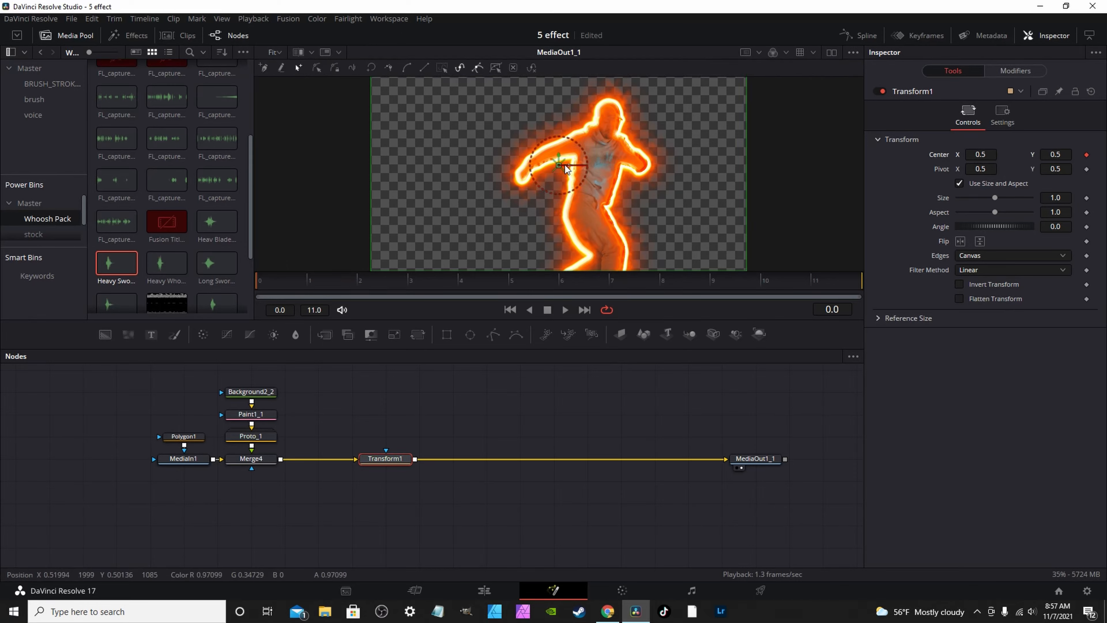
pyautogui.moveTo(565, 164); pyautogui.dragTo(698, 167)
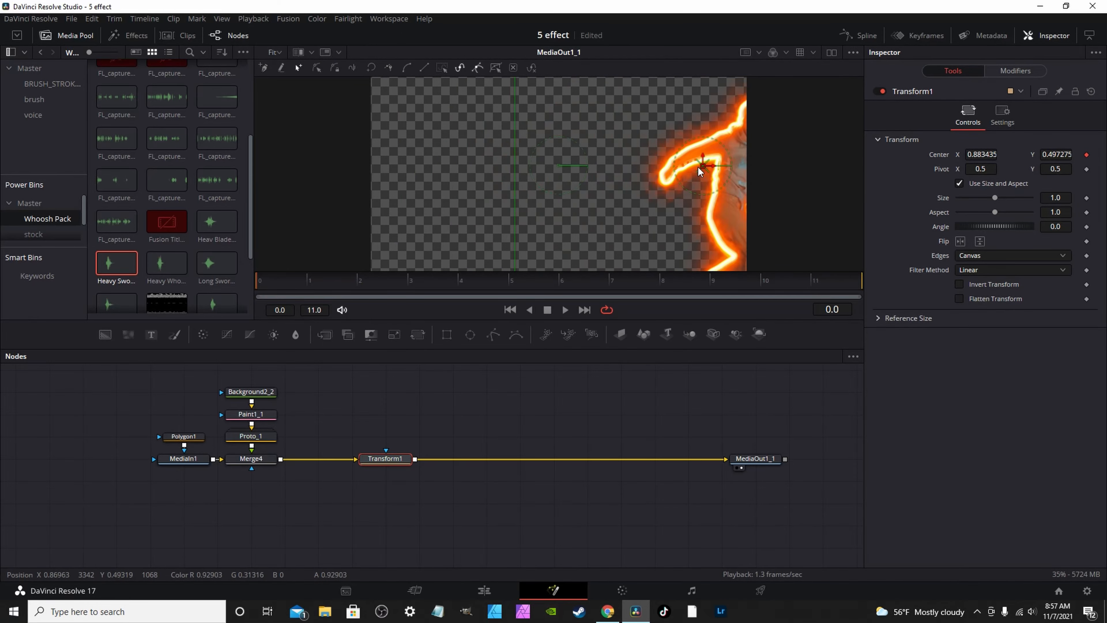
pyautogui.hotkey('ctrl', 'z')
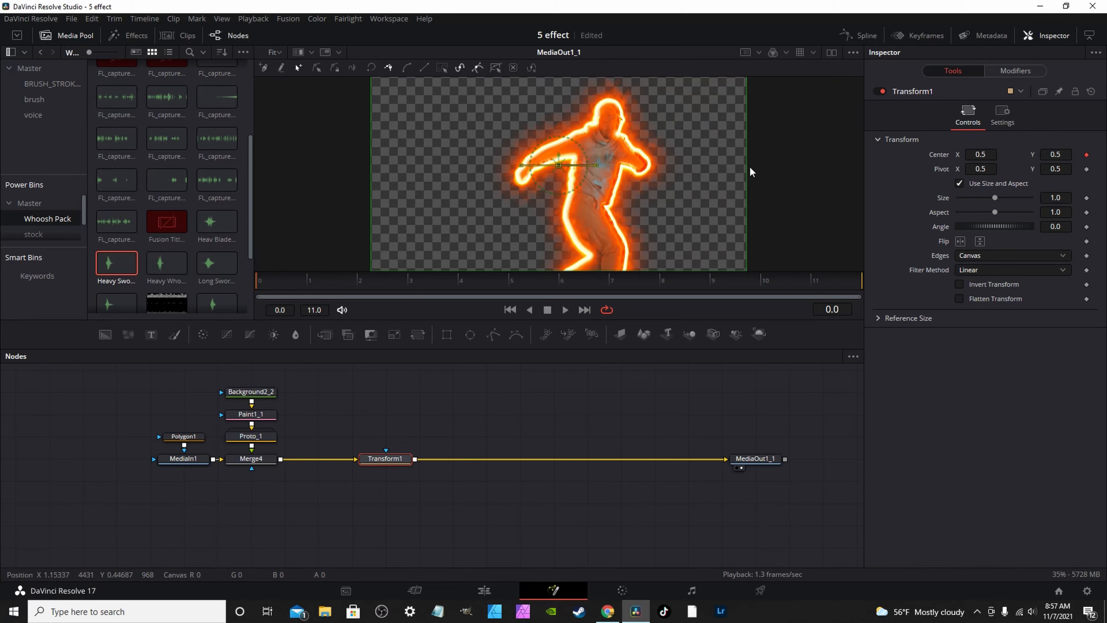
pyautogui.moveTo(559, 168); pyautogui.dragTo(817, 174)
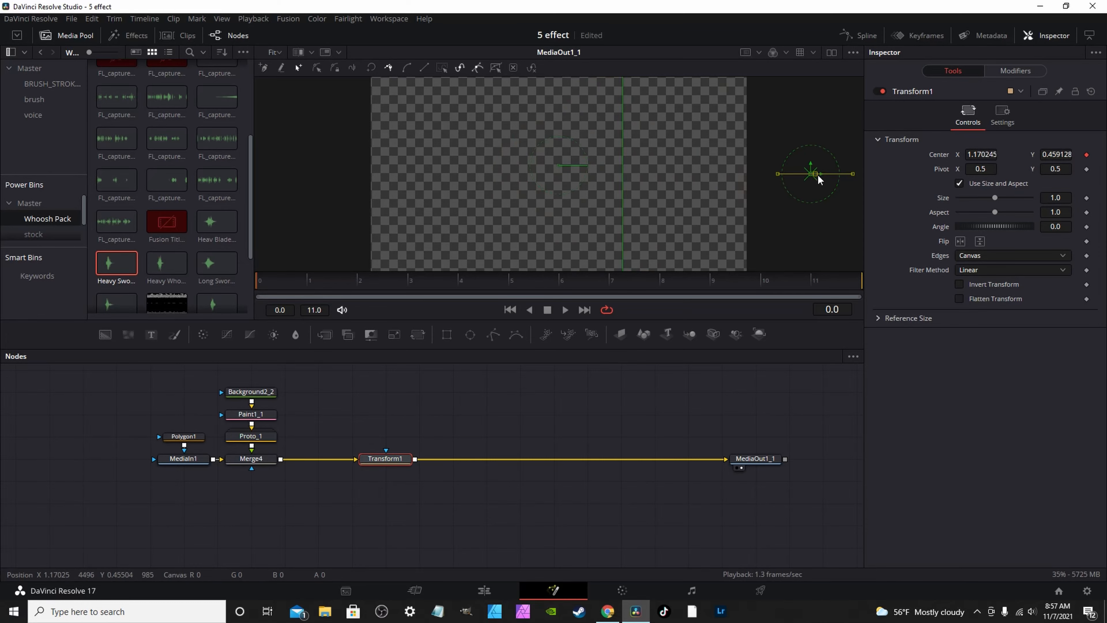
pyautogui.moveTo(899, 174); pyautogui.dragTo(899, 174)
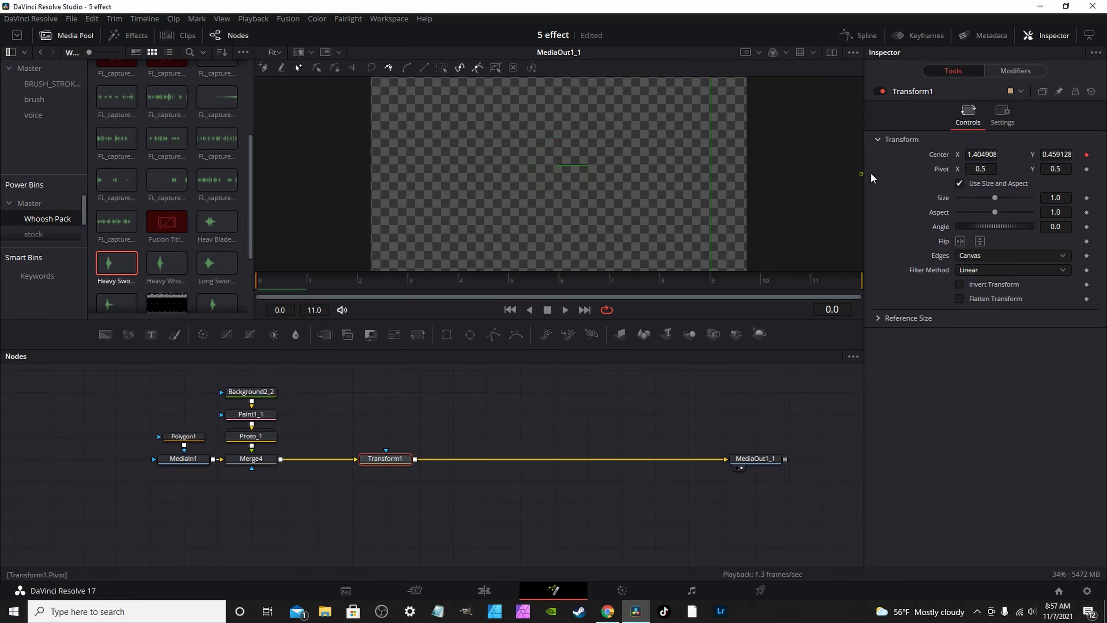
pyautogui.click(811, 284)
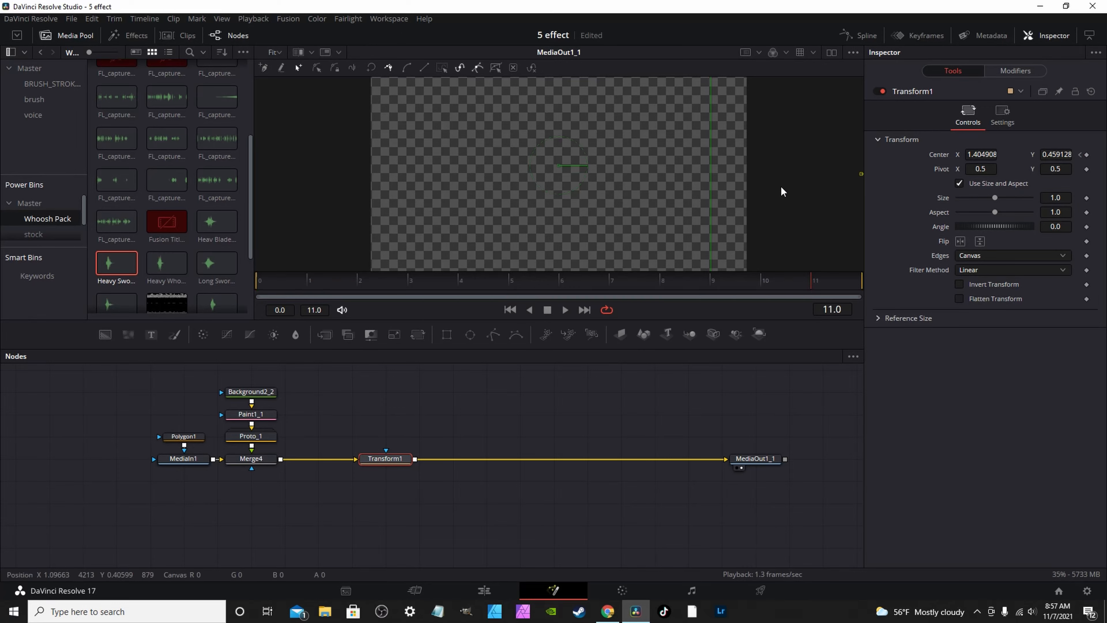
pyautogui.scroll(-3, 780, 184)
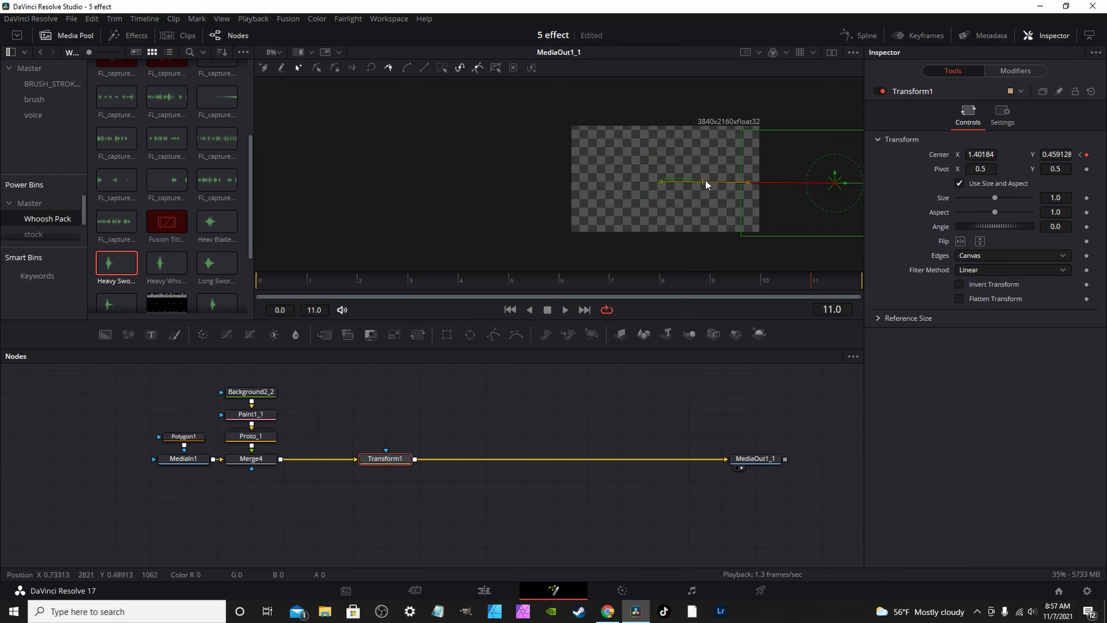
pyautogui.moveTo(704, 179); pyautogui.dragTo(668, 178)
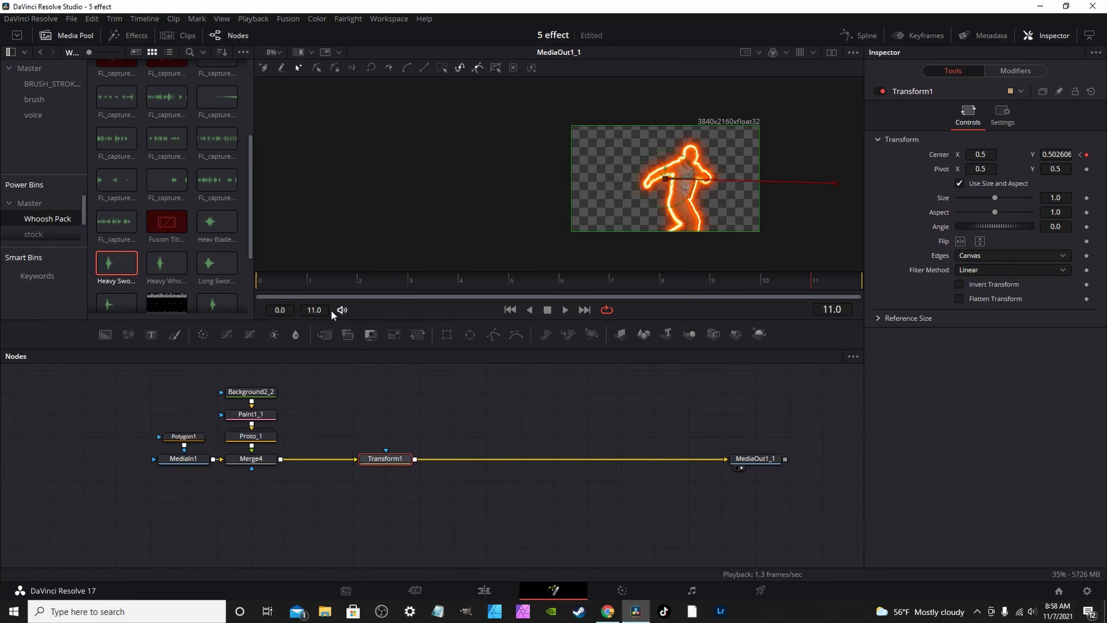
# Play the slide animation from frame 0 with audio muted, then select Transform1 to show its path.
pyautogui.click(267, 286)
pyautogui.press('space')
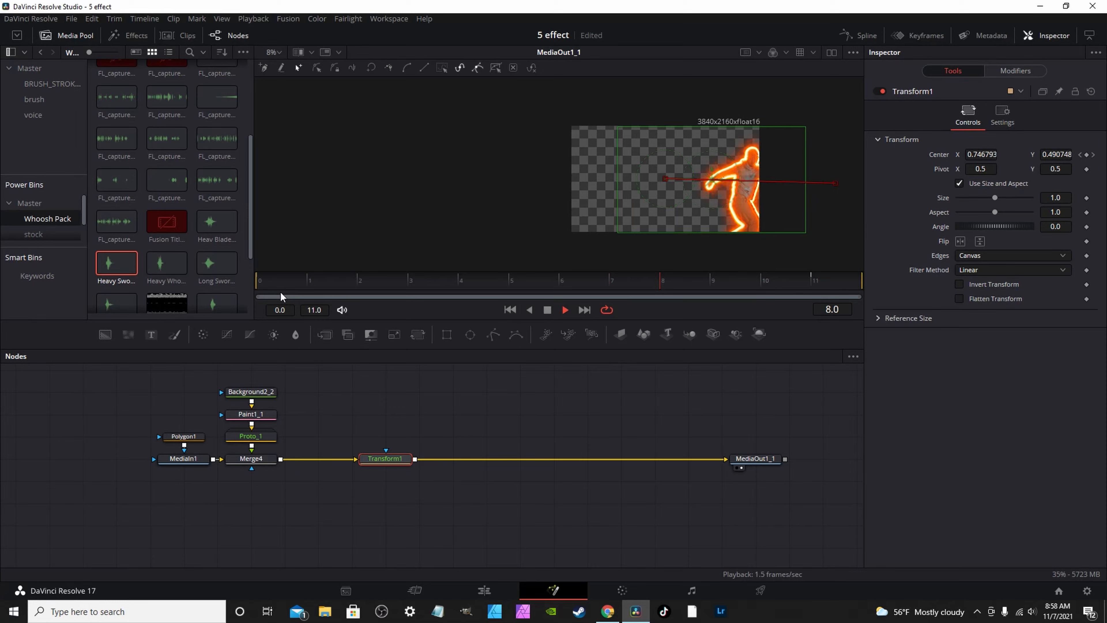
pyautogui.click(341, 309)
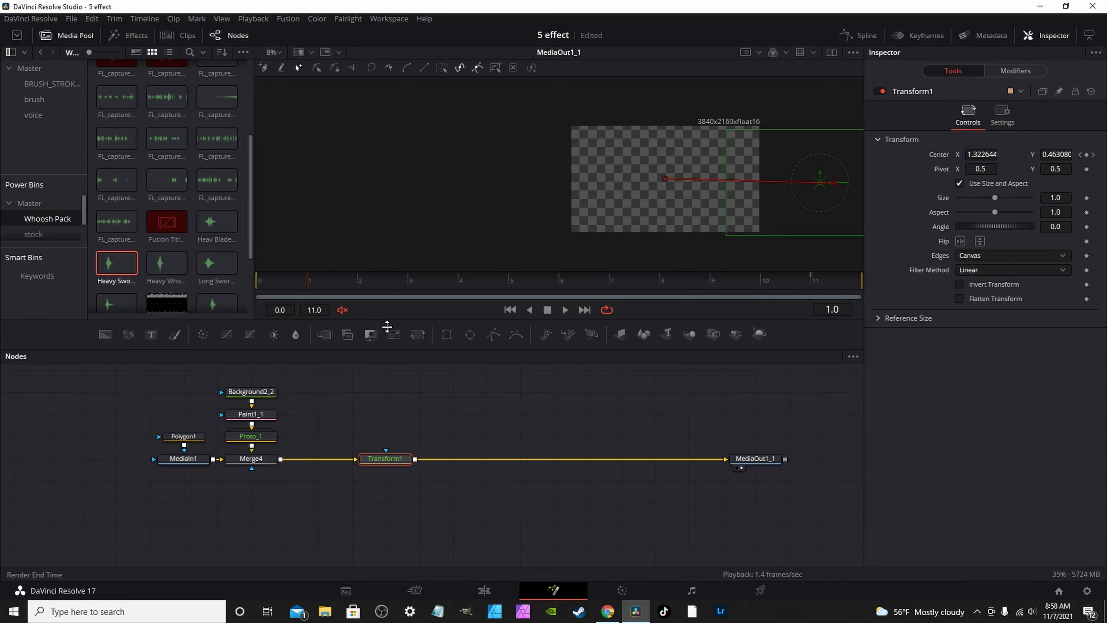
pyautogui.click(396, 459)
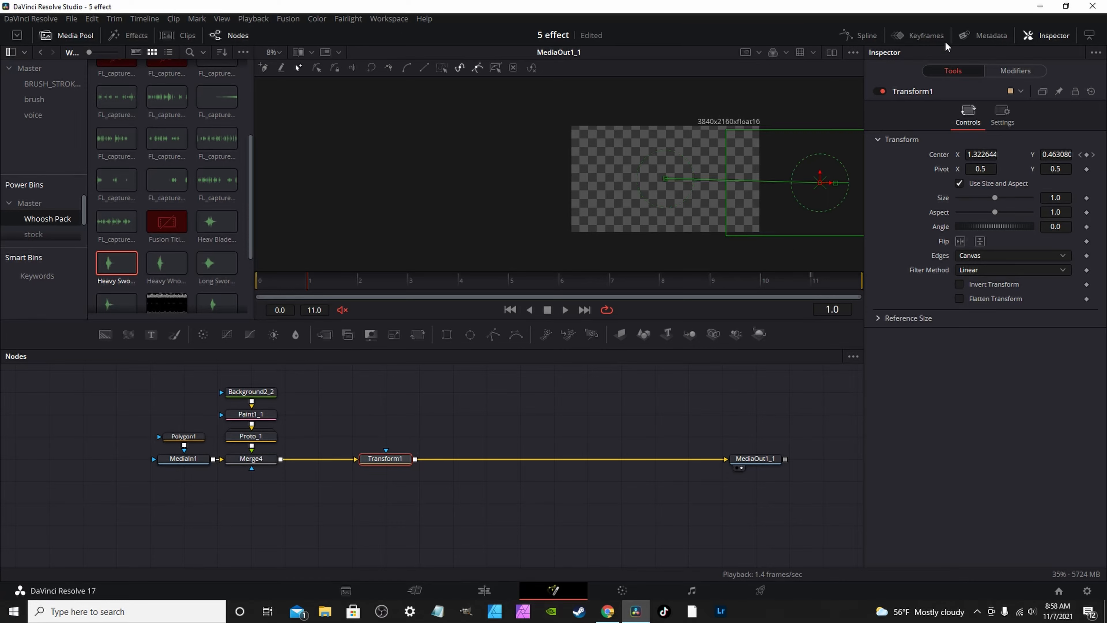
# Show the Spline editor enlarged with the whole Displacement curve fitted in view.
pyautogui.click(857, 35)
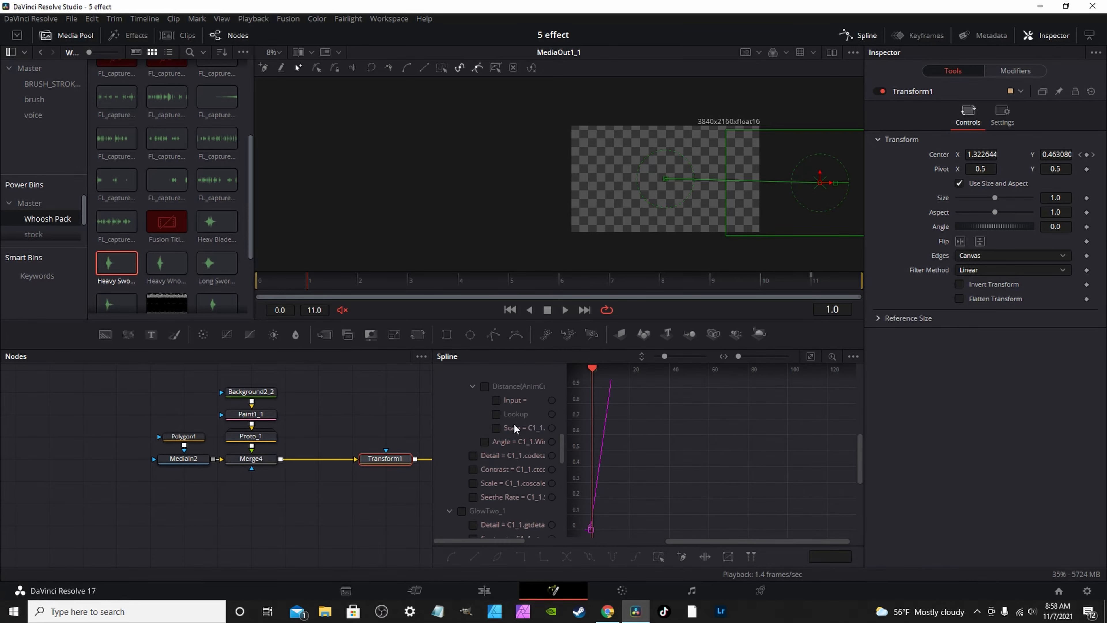
pyautogui.scroll(-3, 519, 420)
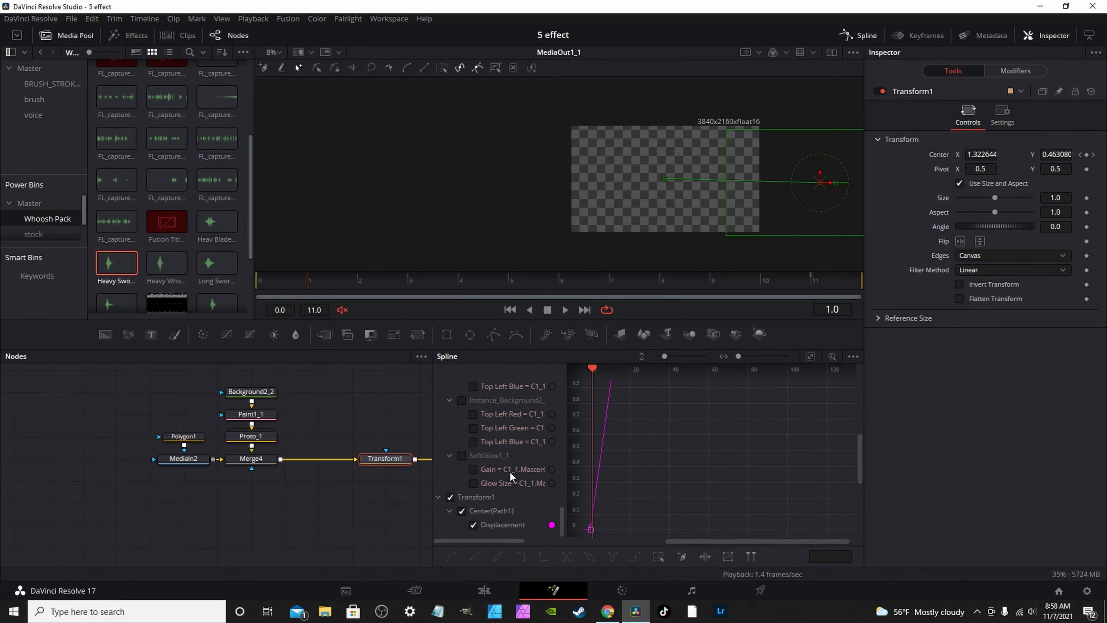
pyautogui.press('F4')
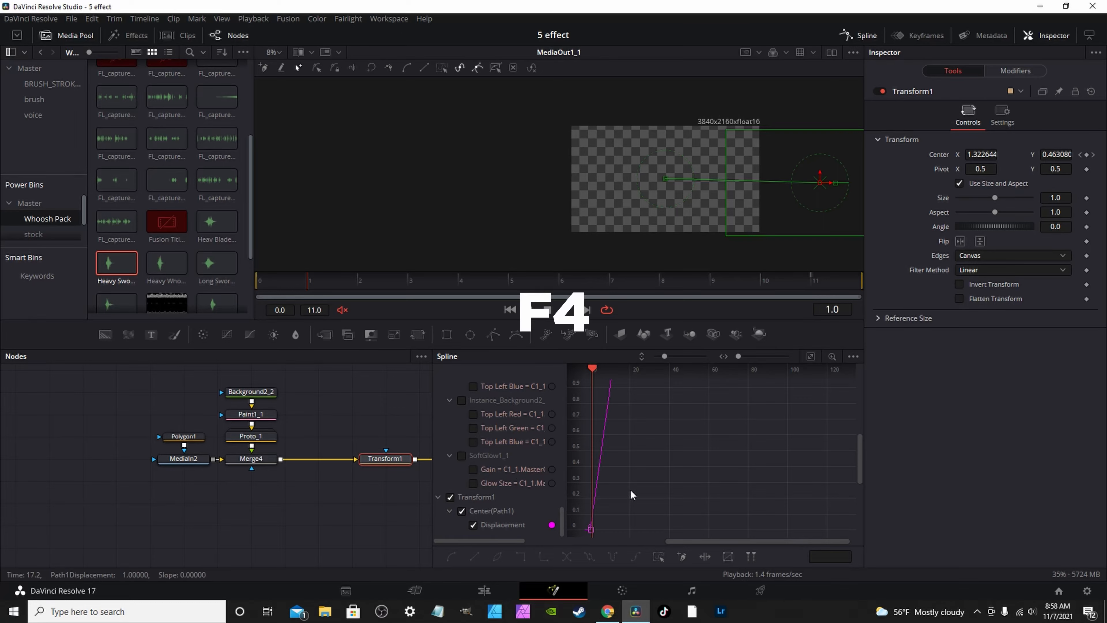
pyautogui.press('F4')
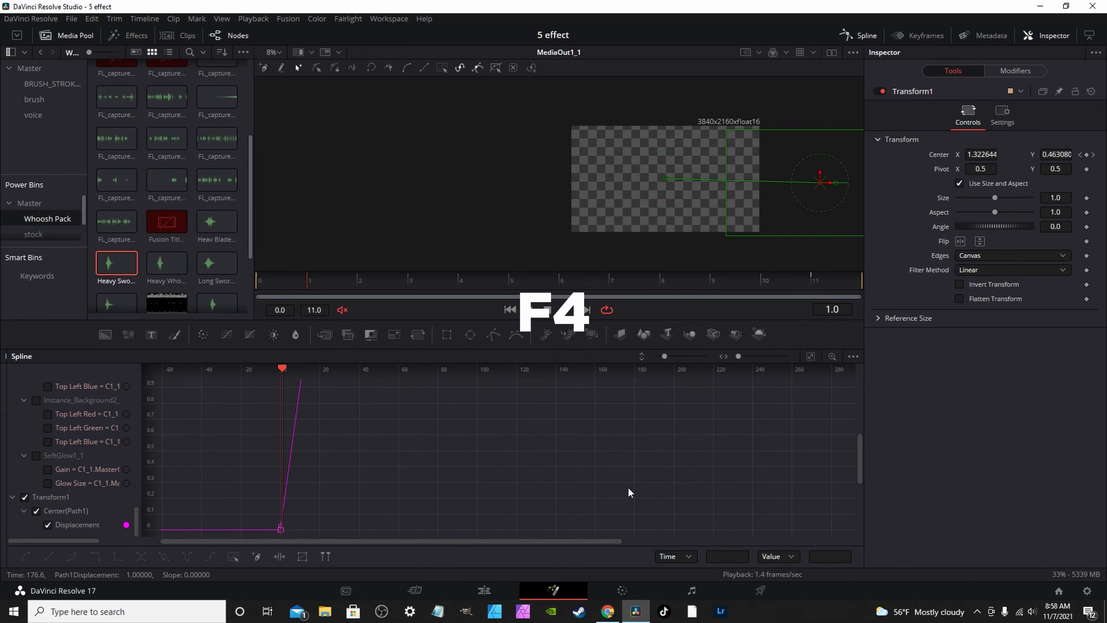
pyautogui.moveTo(577, 350); pyautogui.dragTo(604, 165)
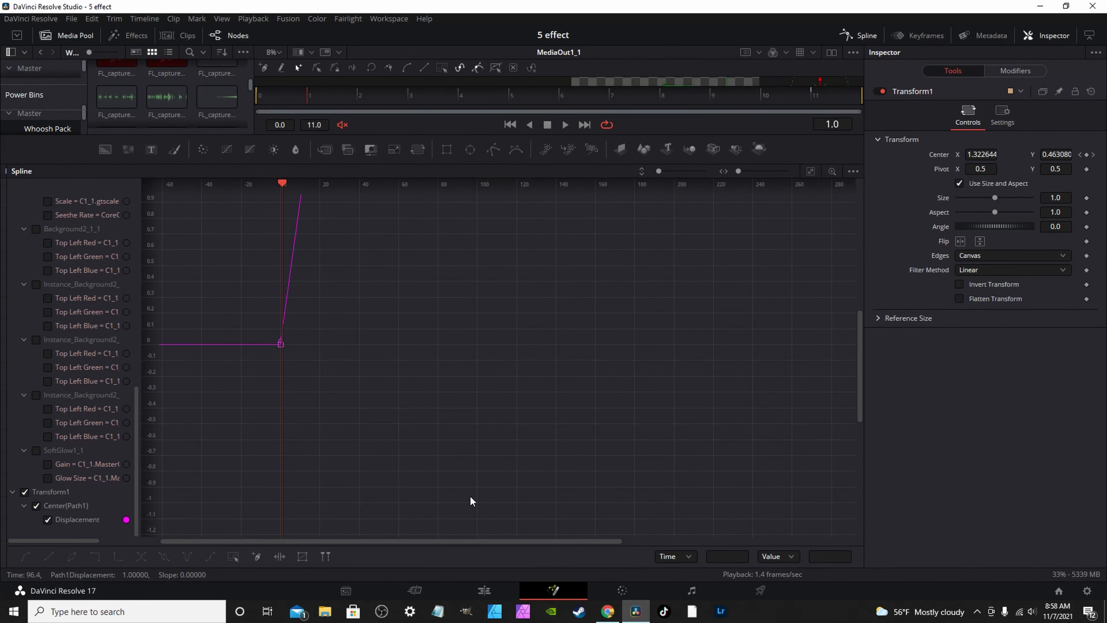
pyautogui.hotkey('ctrl', 'f')
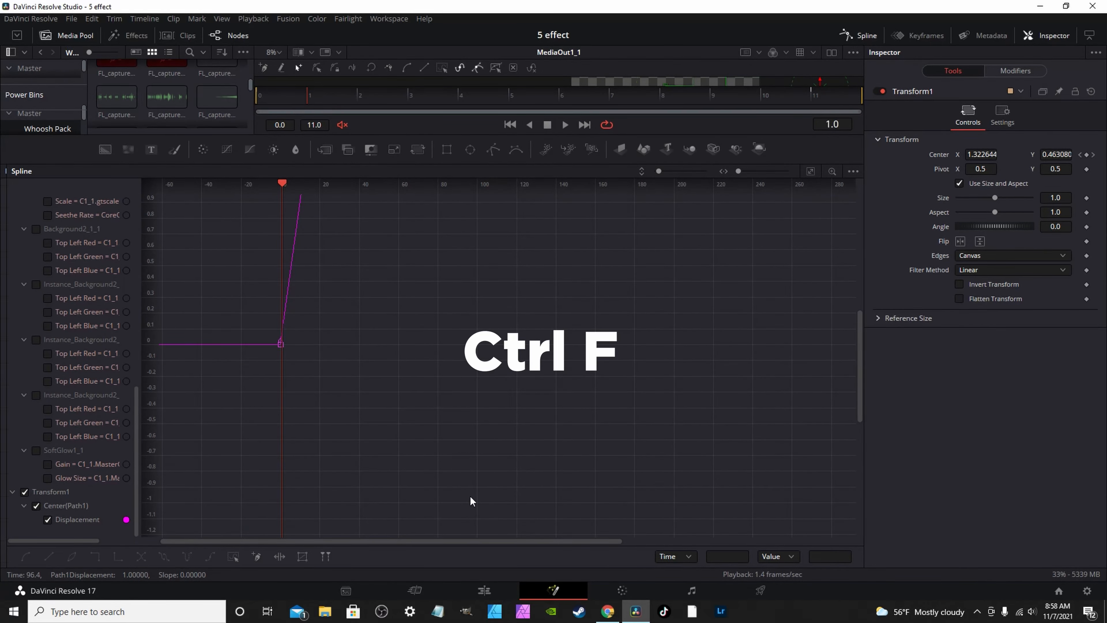
pyautogui.hotkey('ctrl', 'f')
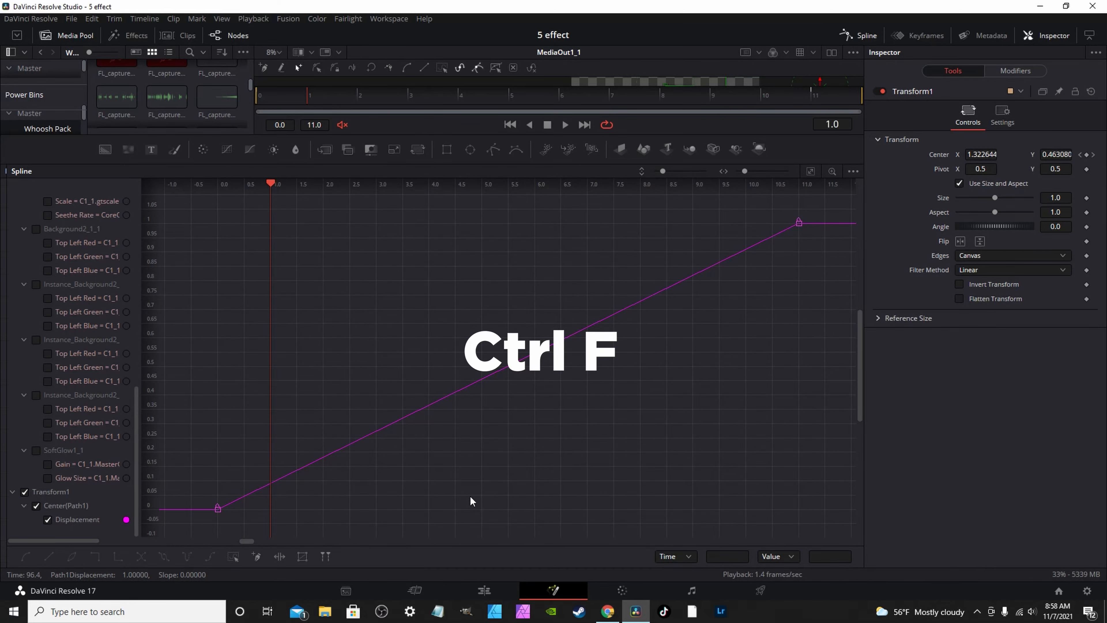
# Smooth all Displacement keyframes into an S-curve, stretch both tangent handles, and close Spline.
pyautogui.hotkey('ctrl', 'a')
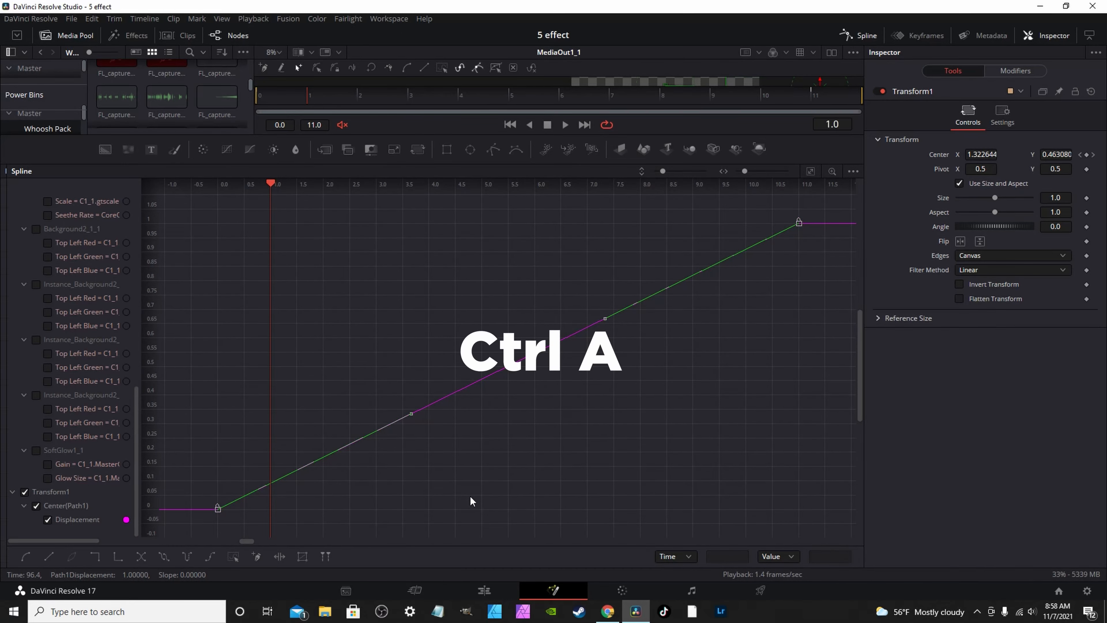
pyautogui.press('s')
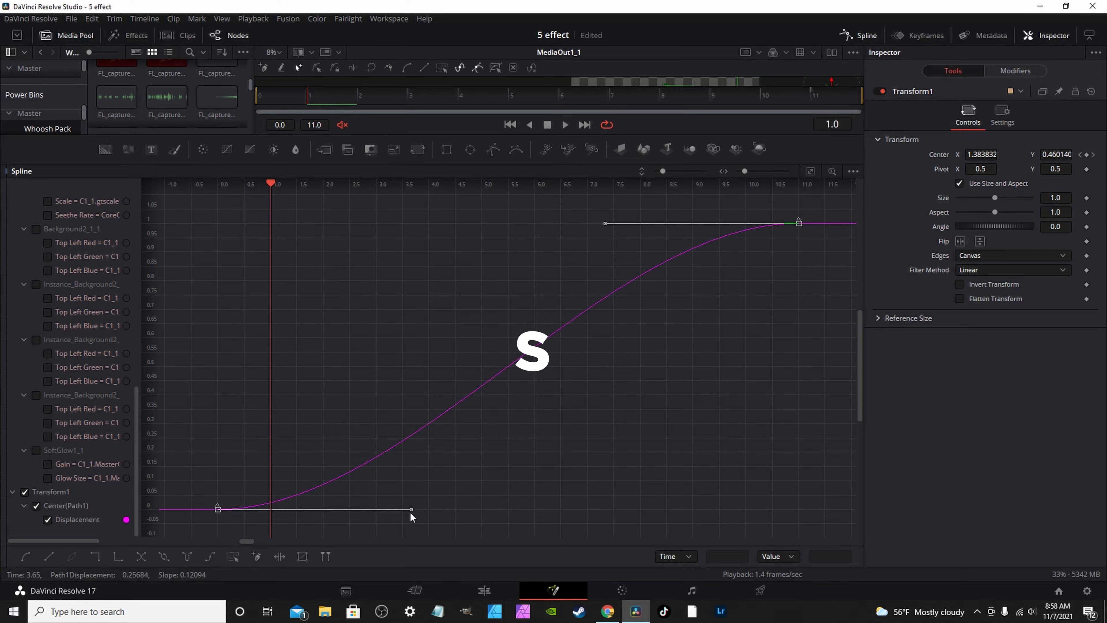
pyautogui.moveTo(413, 512); pyautogui.dragTo(624, 512)
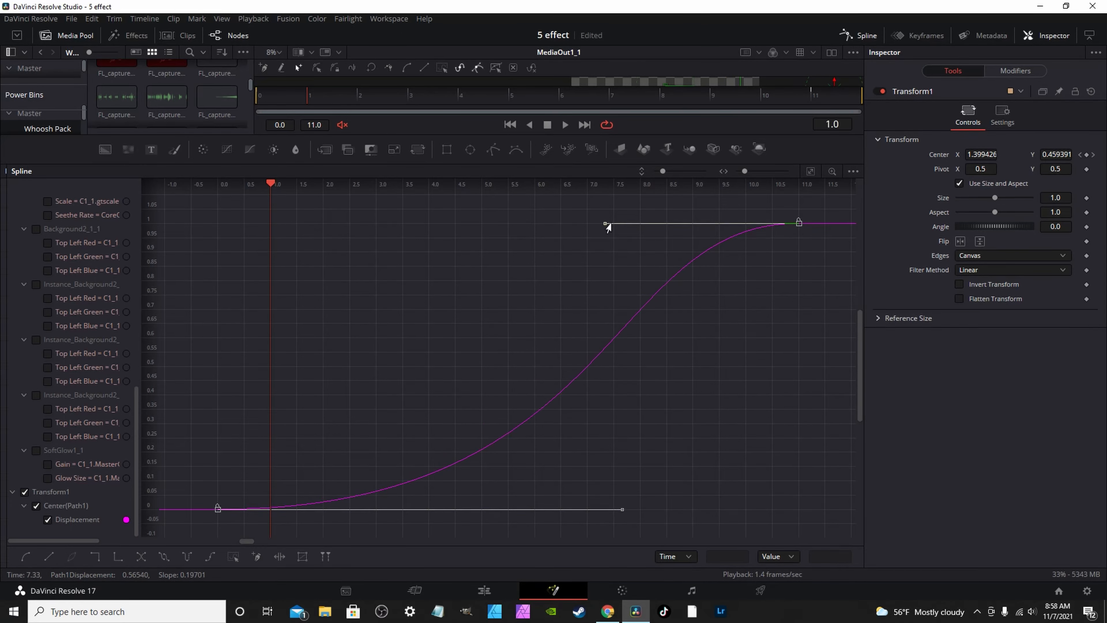
pyautogui.moveTo(606, 224); pyautogui.dragTo(423, 226)
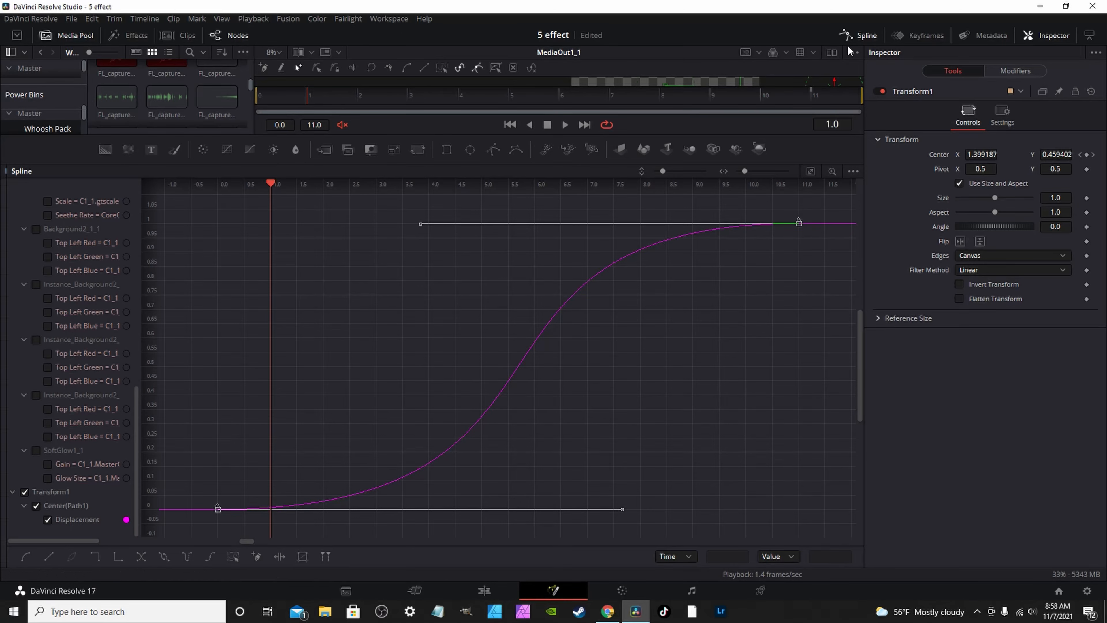
pyautogui.click(851, 36)
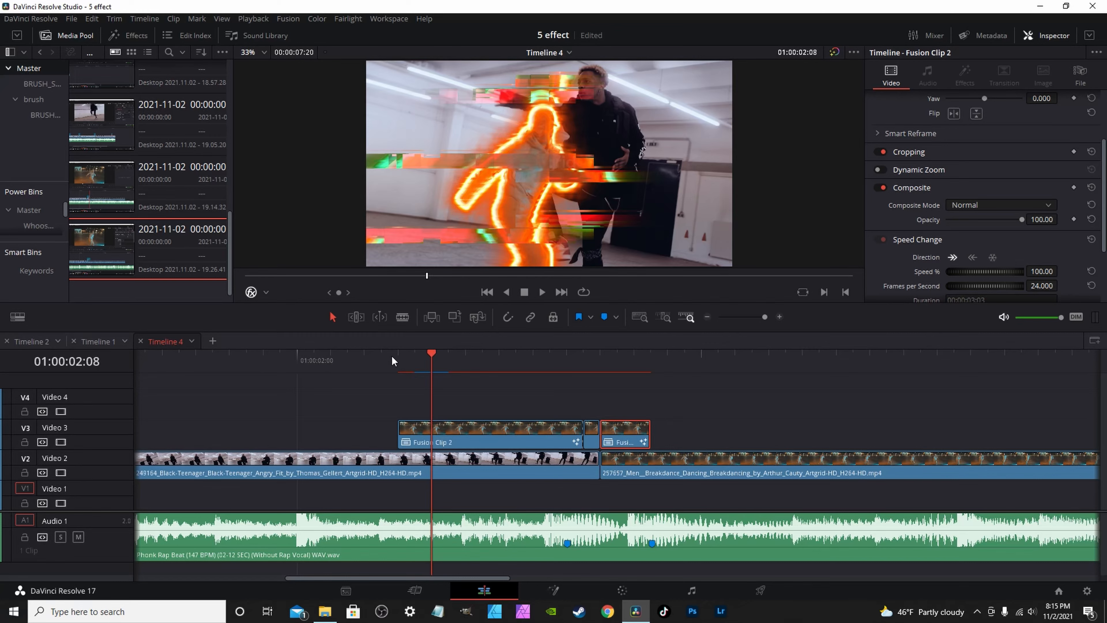
# Split the breakdance clip one frame before the small Fusion clip's end and select the short piece.
pyautogui.click(655, 354)
pyautogui.moveTo(662, 355); pyautogui.dragTo(654, 351)
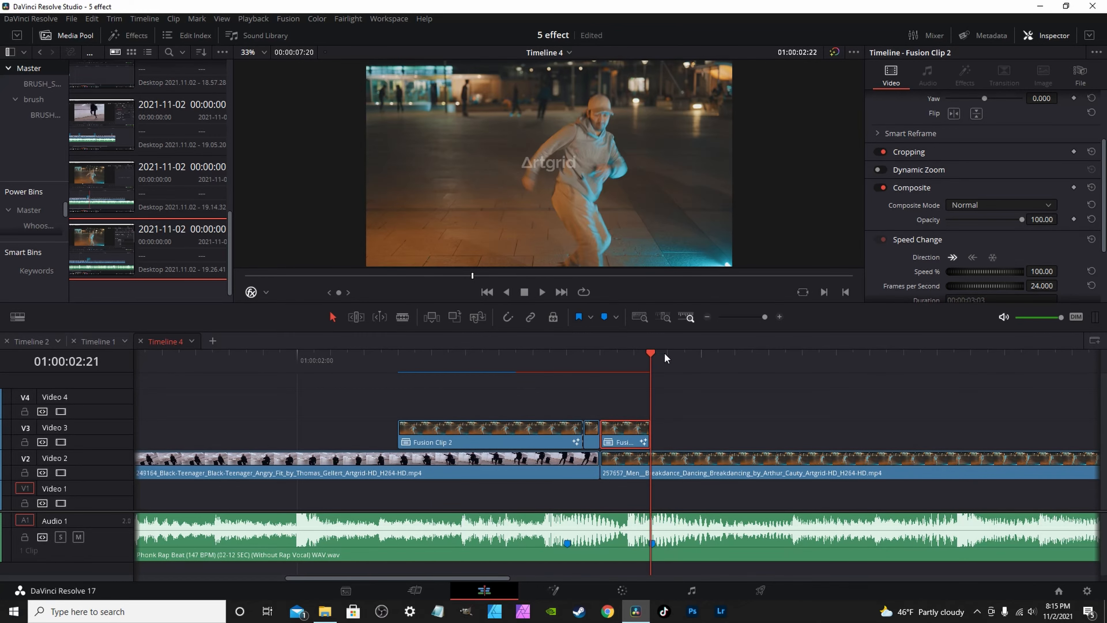
pyautogui.hotkey('ctrl', 'b')
pyautogui.click(630, 465)
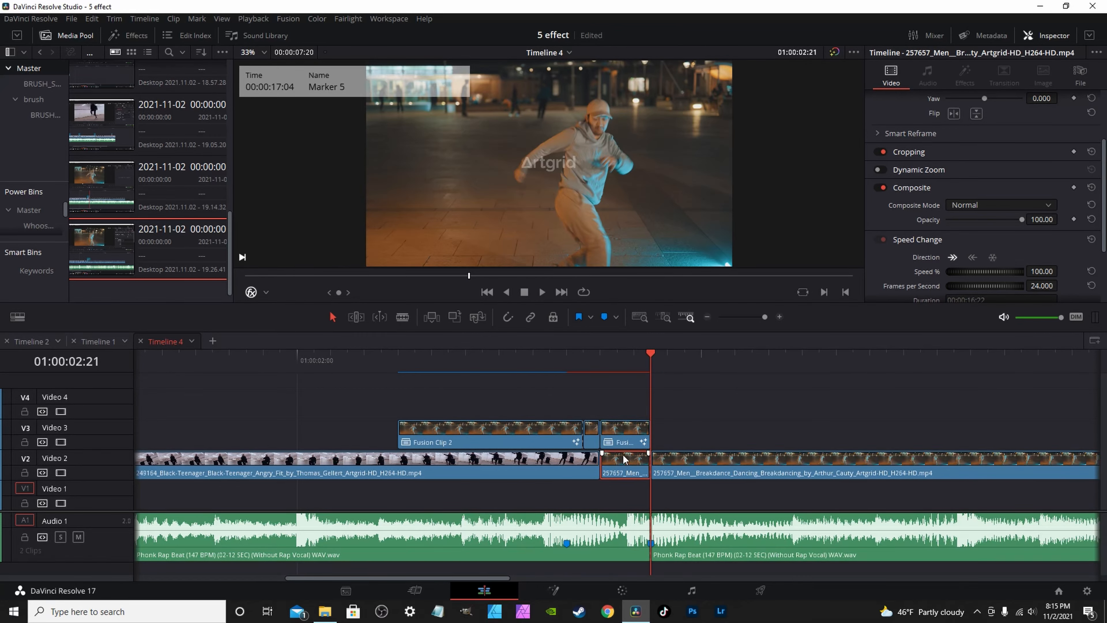
# Search effects for 'cam', apply Camera Shake to the short breakdance piece, and play it back.
pyautogui.click(133, 38)
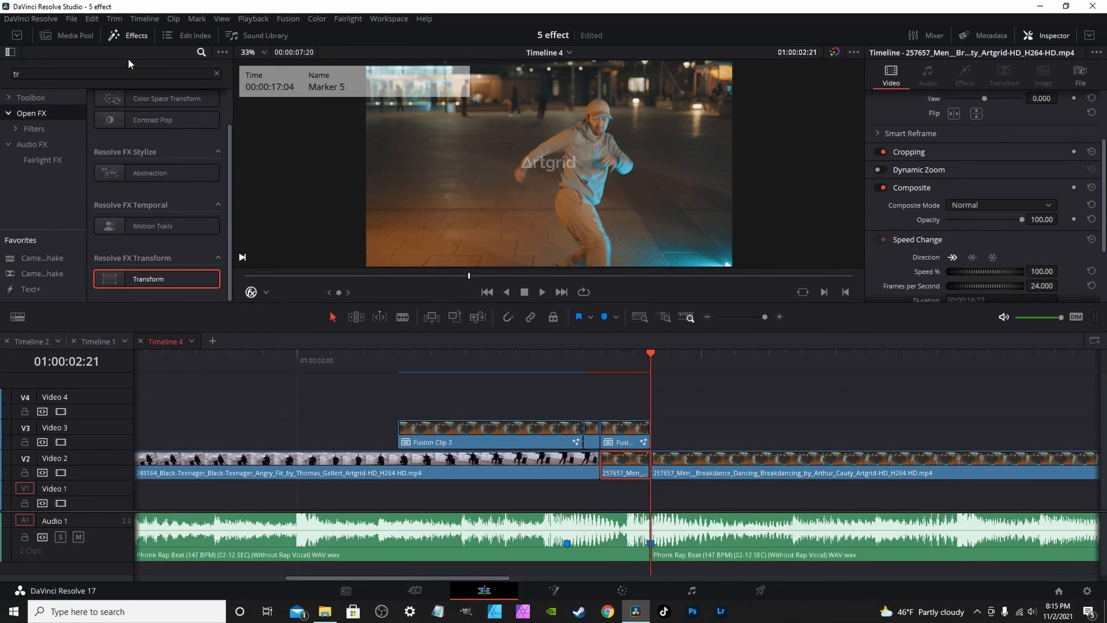
pyautogui.click(217, 73)
pyautogui.write('cam')
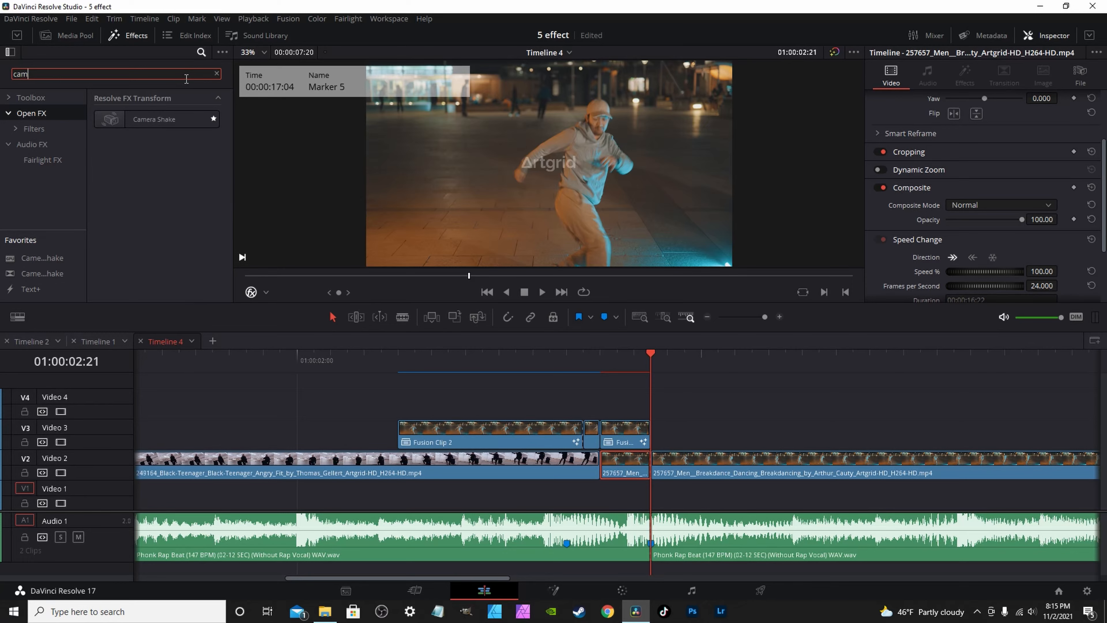
pyautogui.moveTo(154, 119); pyautogui.dragTo(612, 463)
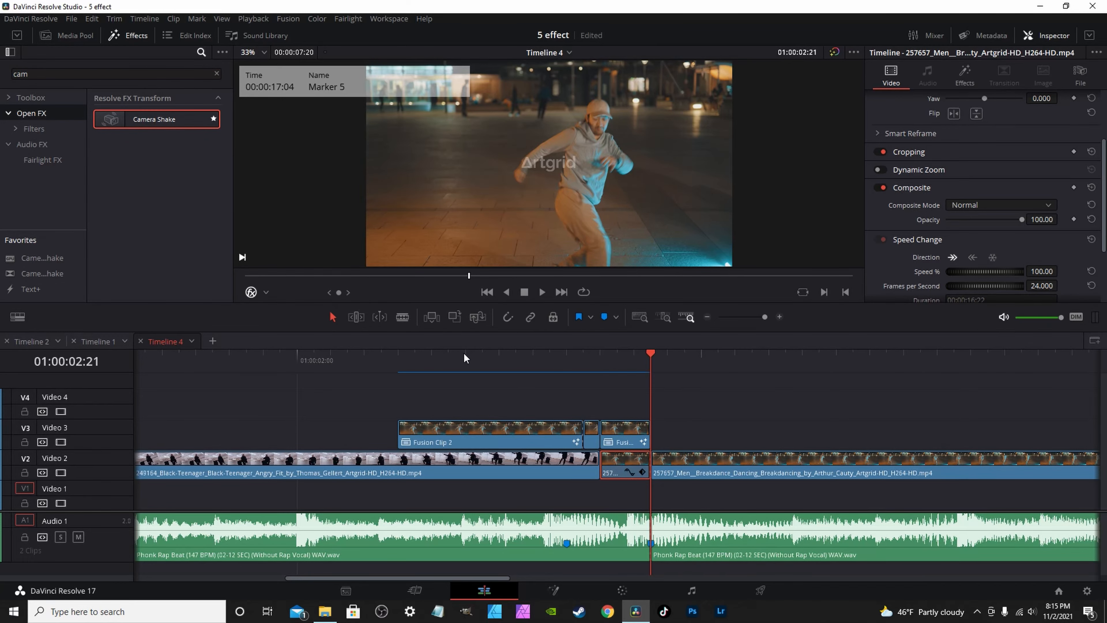
pyautogui.click(436, 354)
pyautogui.press('space')
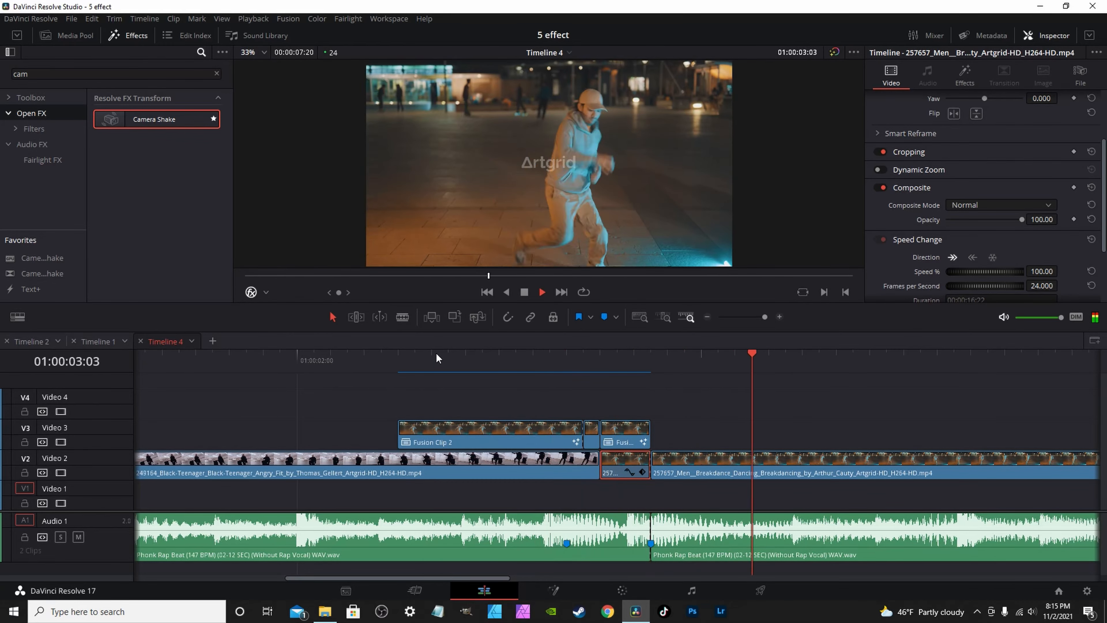
pyautogui.click(417, 360)
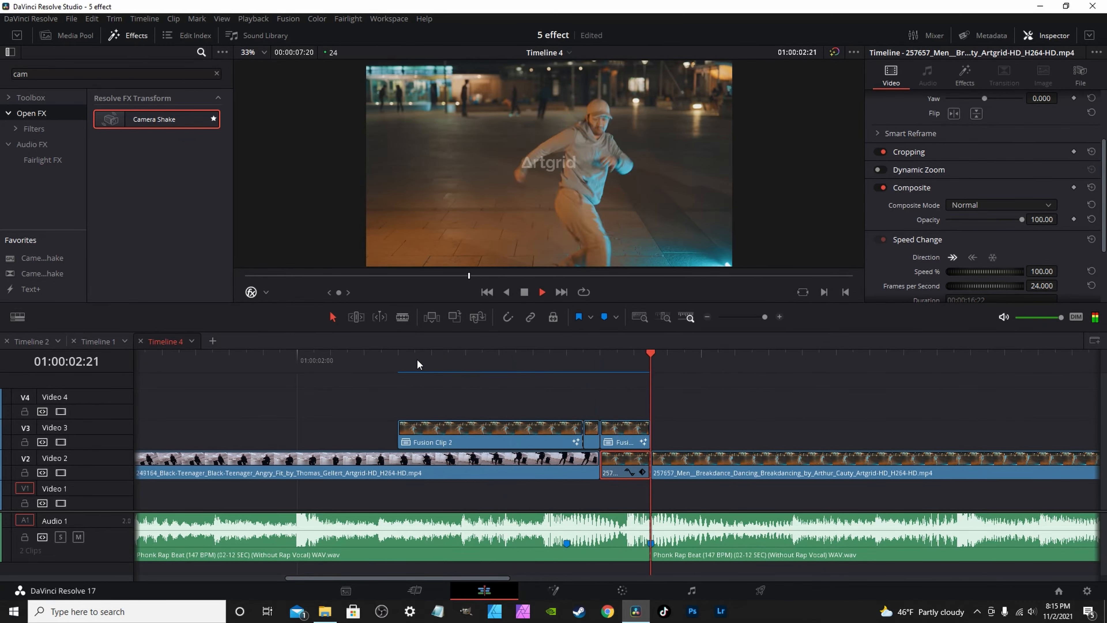